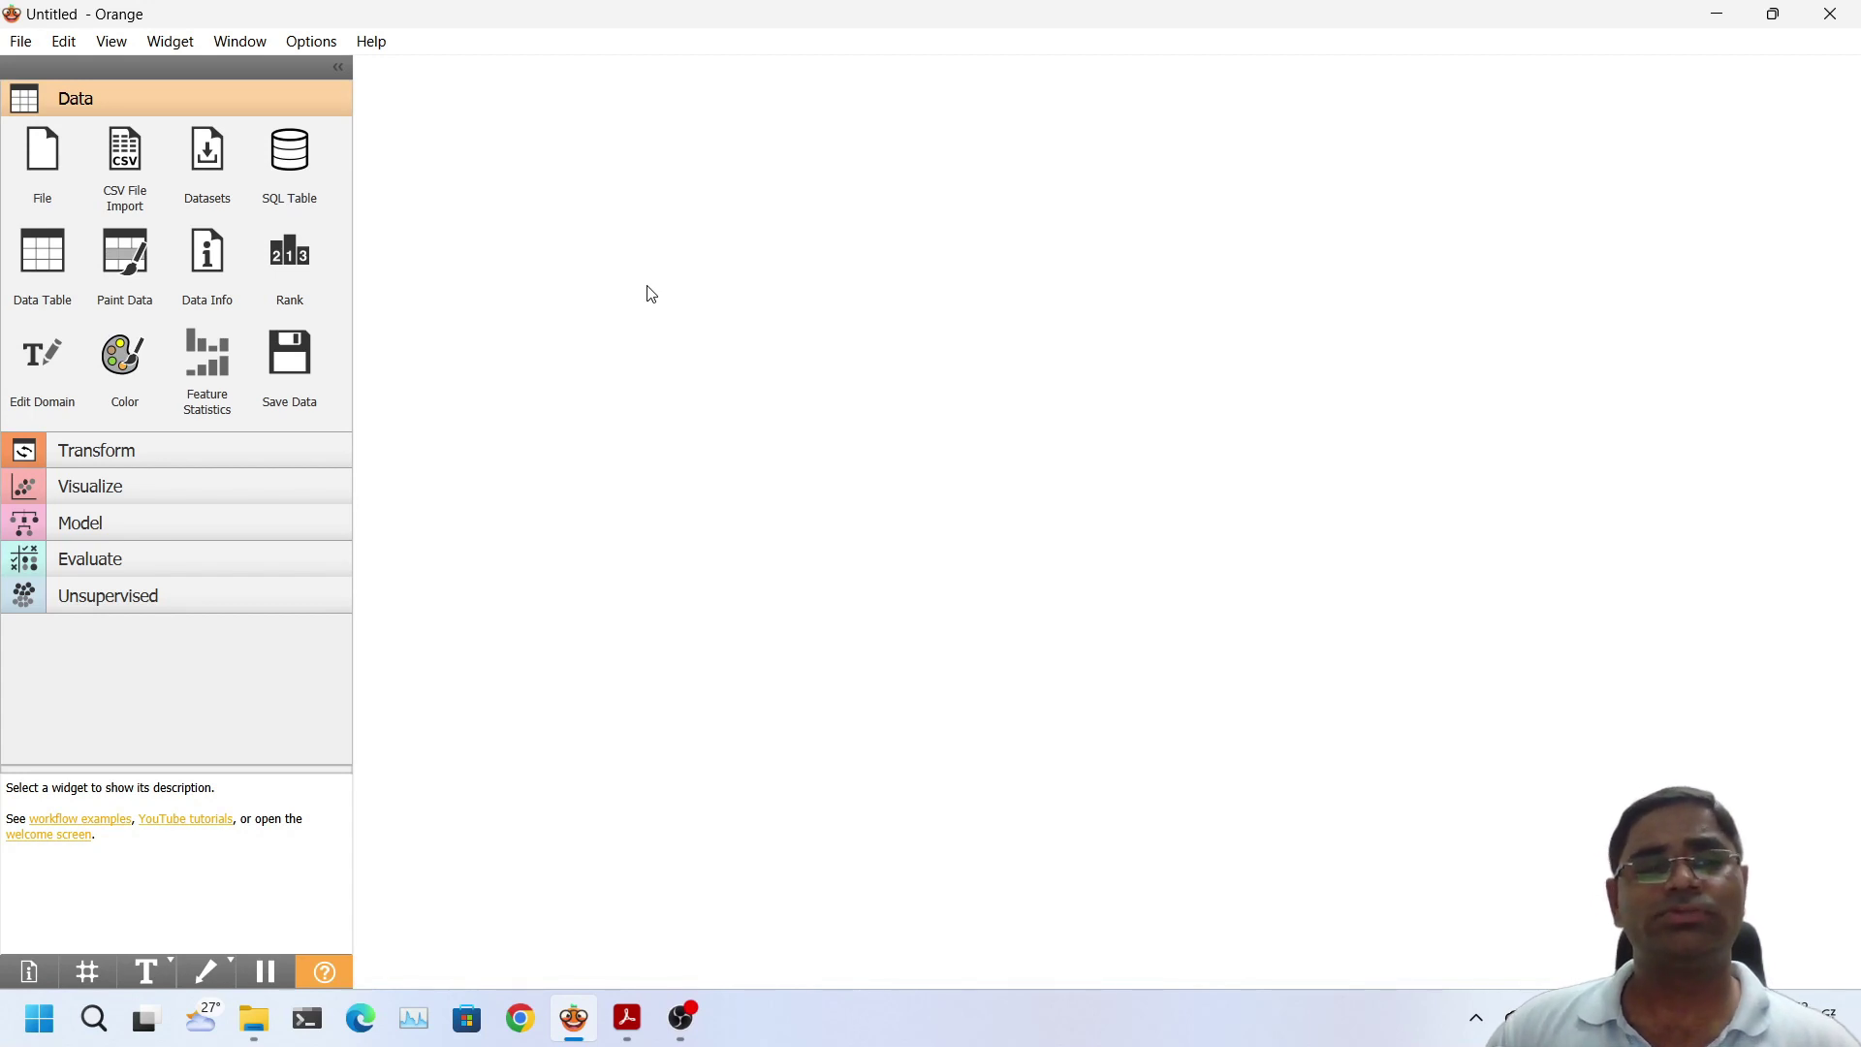
Add a File widget to the empty canvas through the canvas widget search for 'file'
right_click(997, 246)
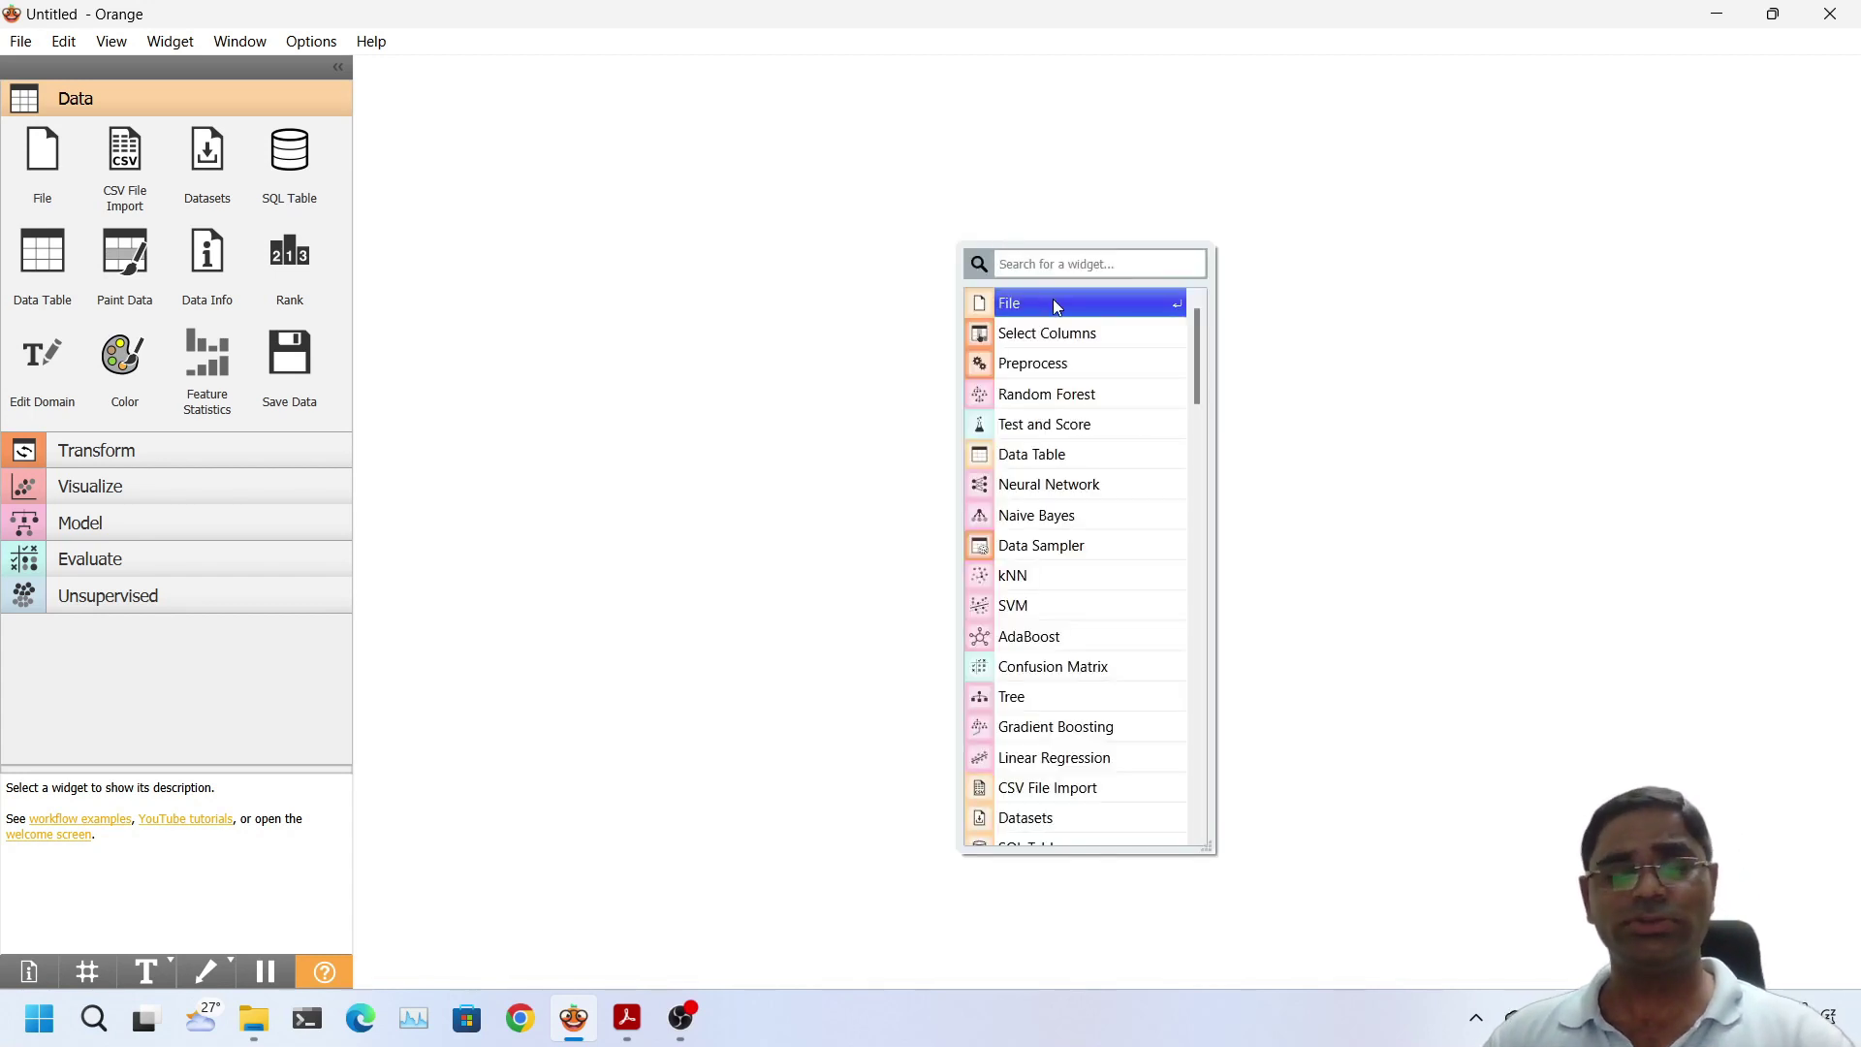
mouse_move(1055, 301)
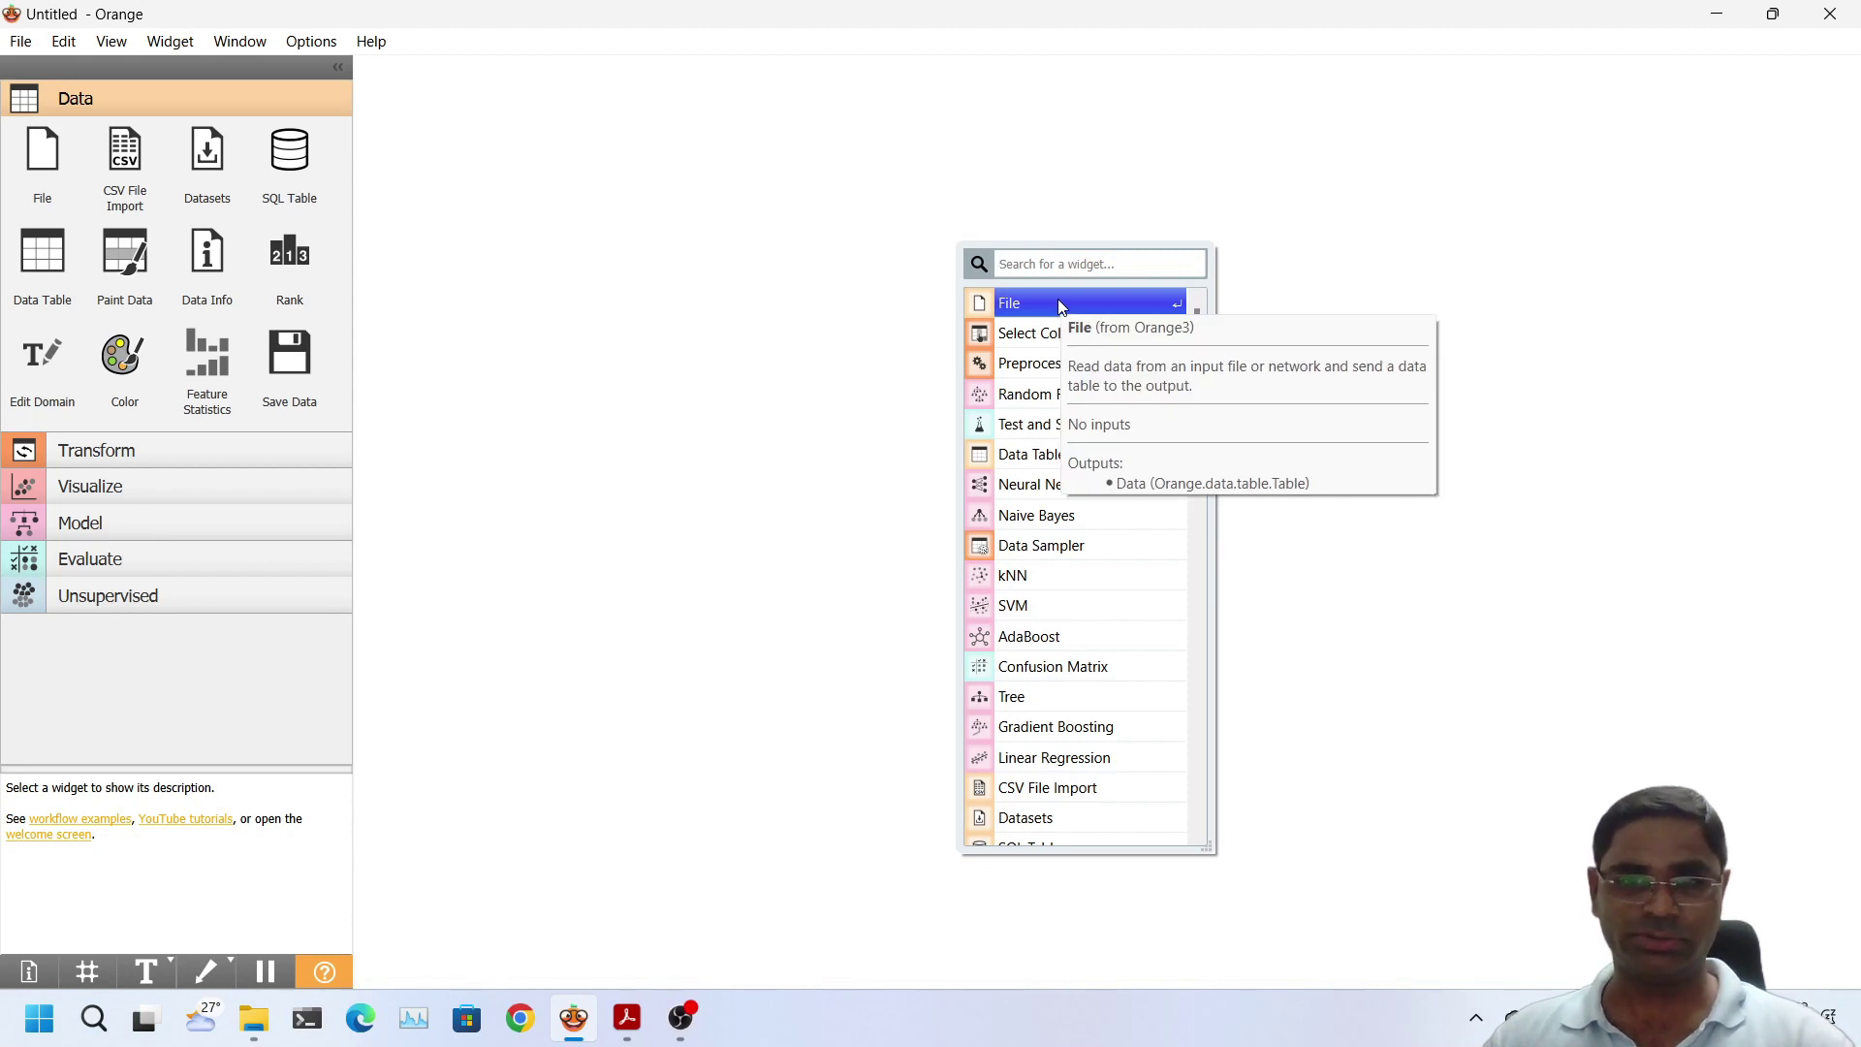
type("file")
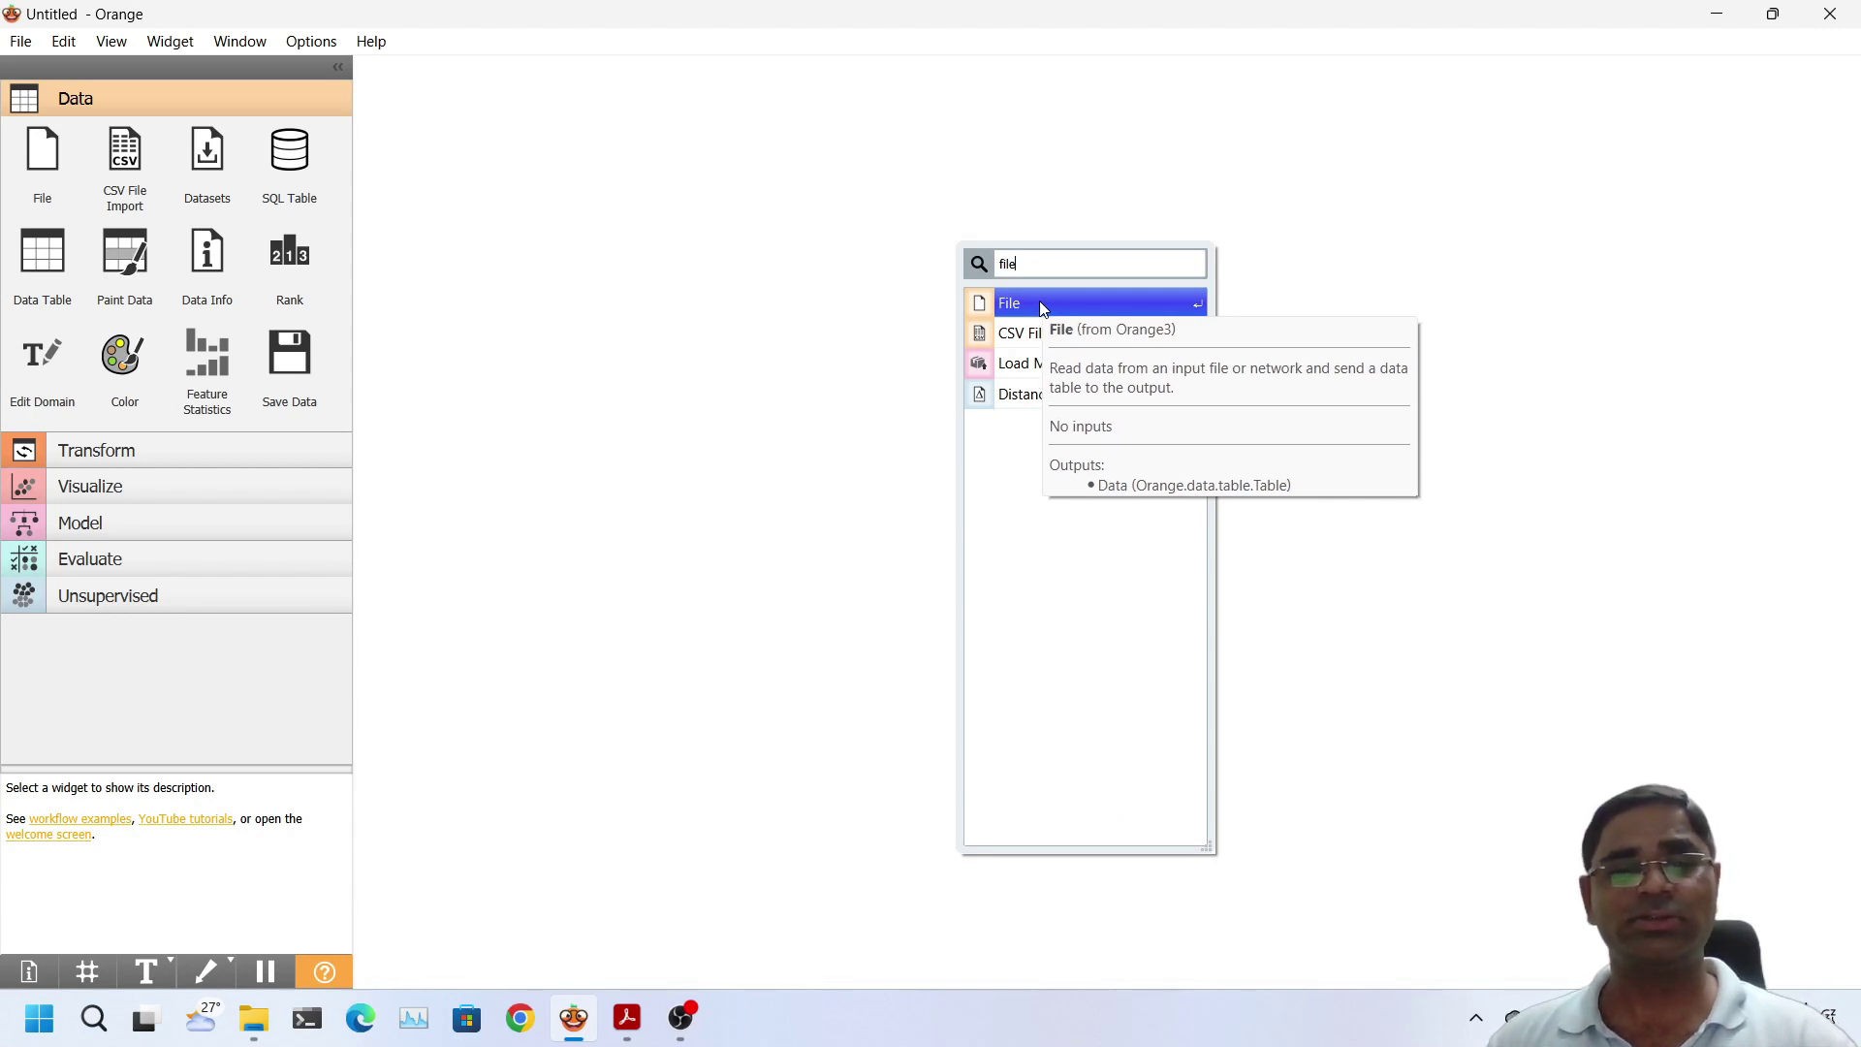
left_click(1040, 303)
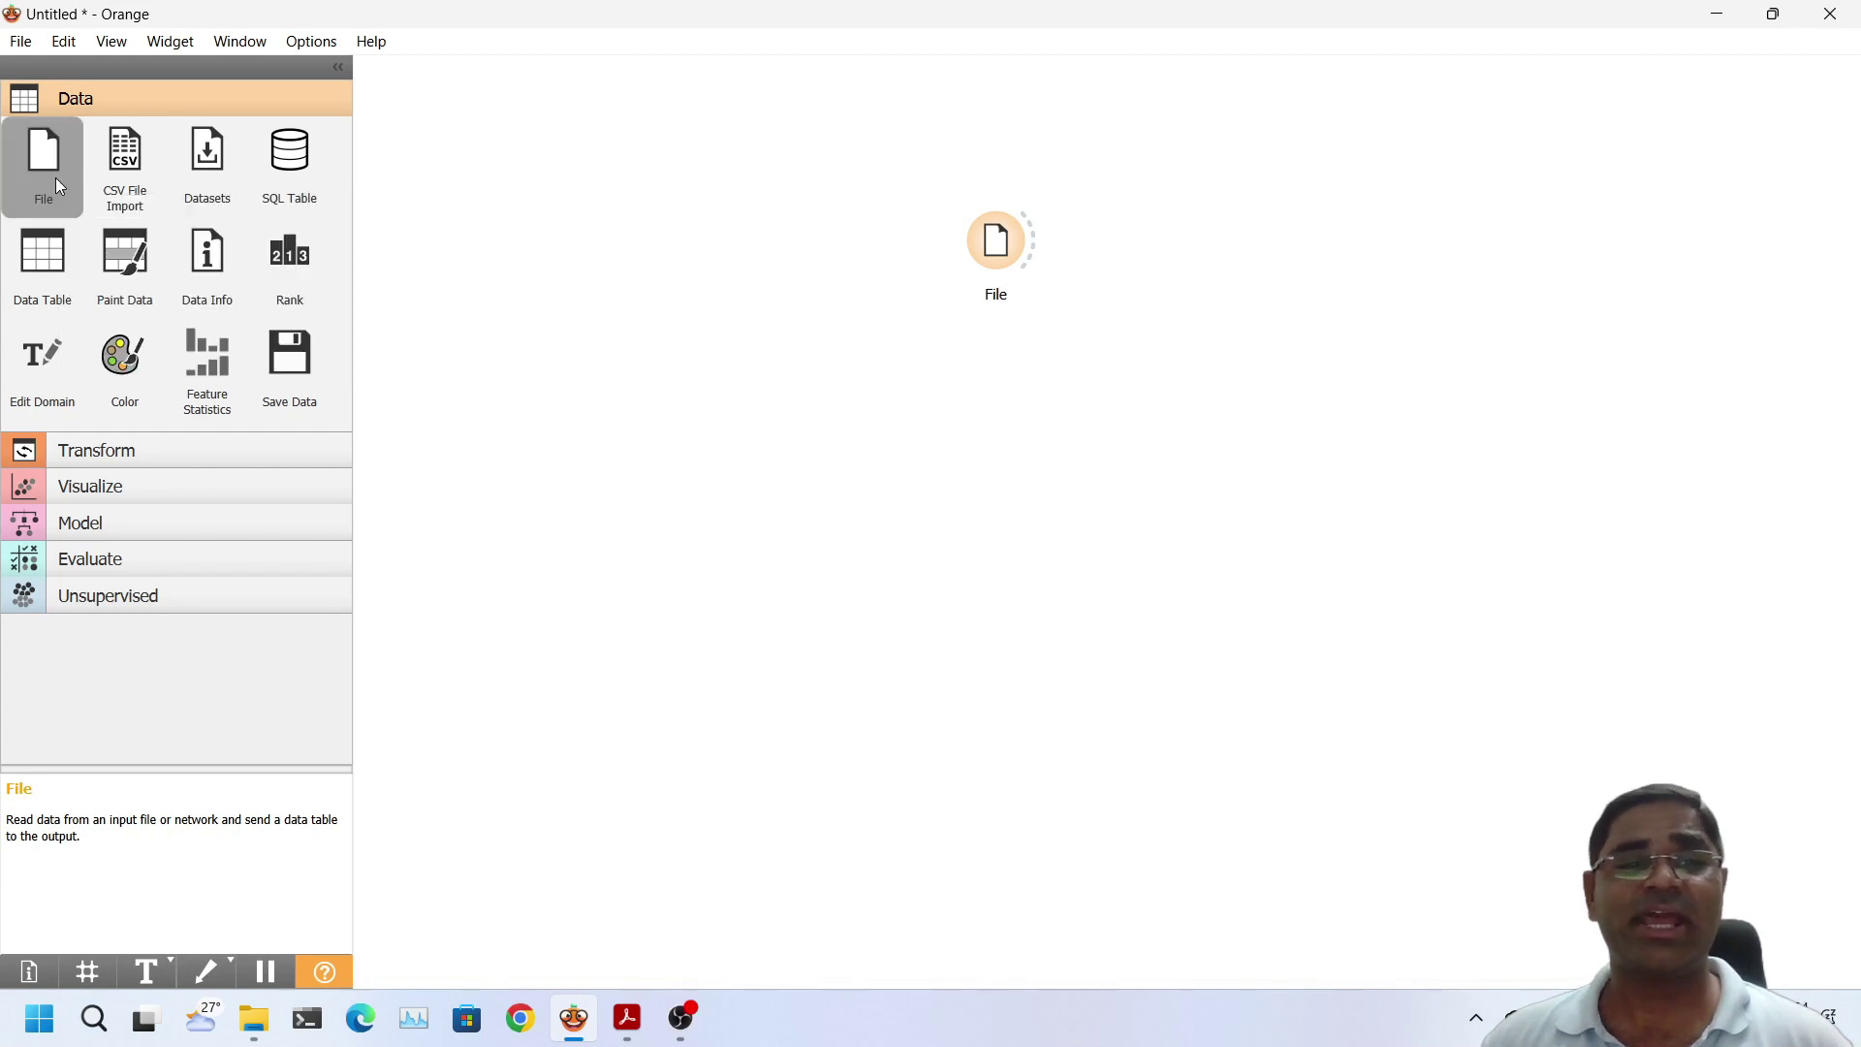
Add two extra File widgets, then select all three and delete them
left_click_drag(55, 177, 1104, 372)
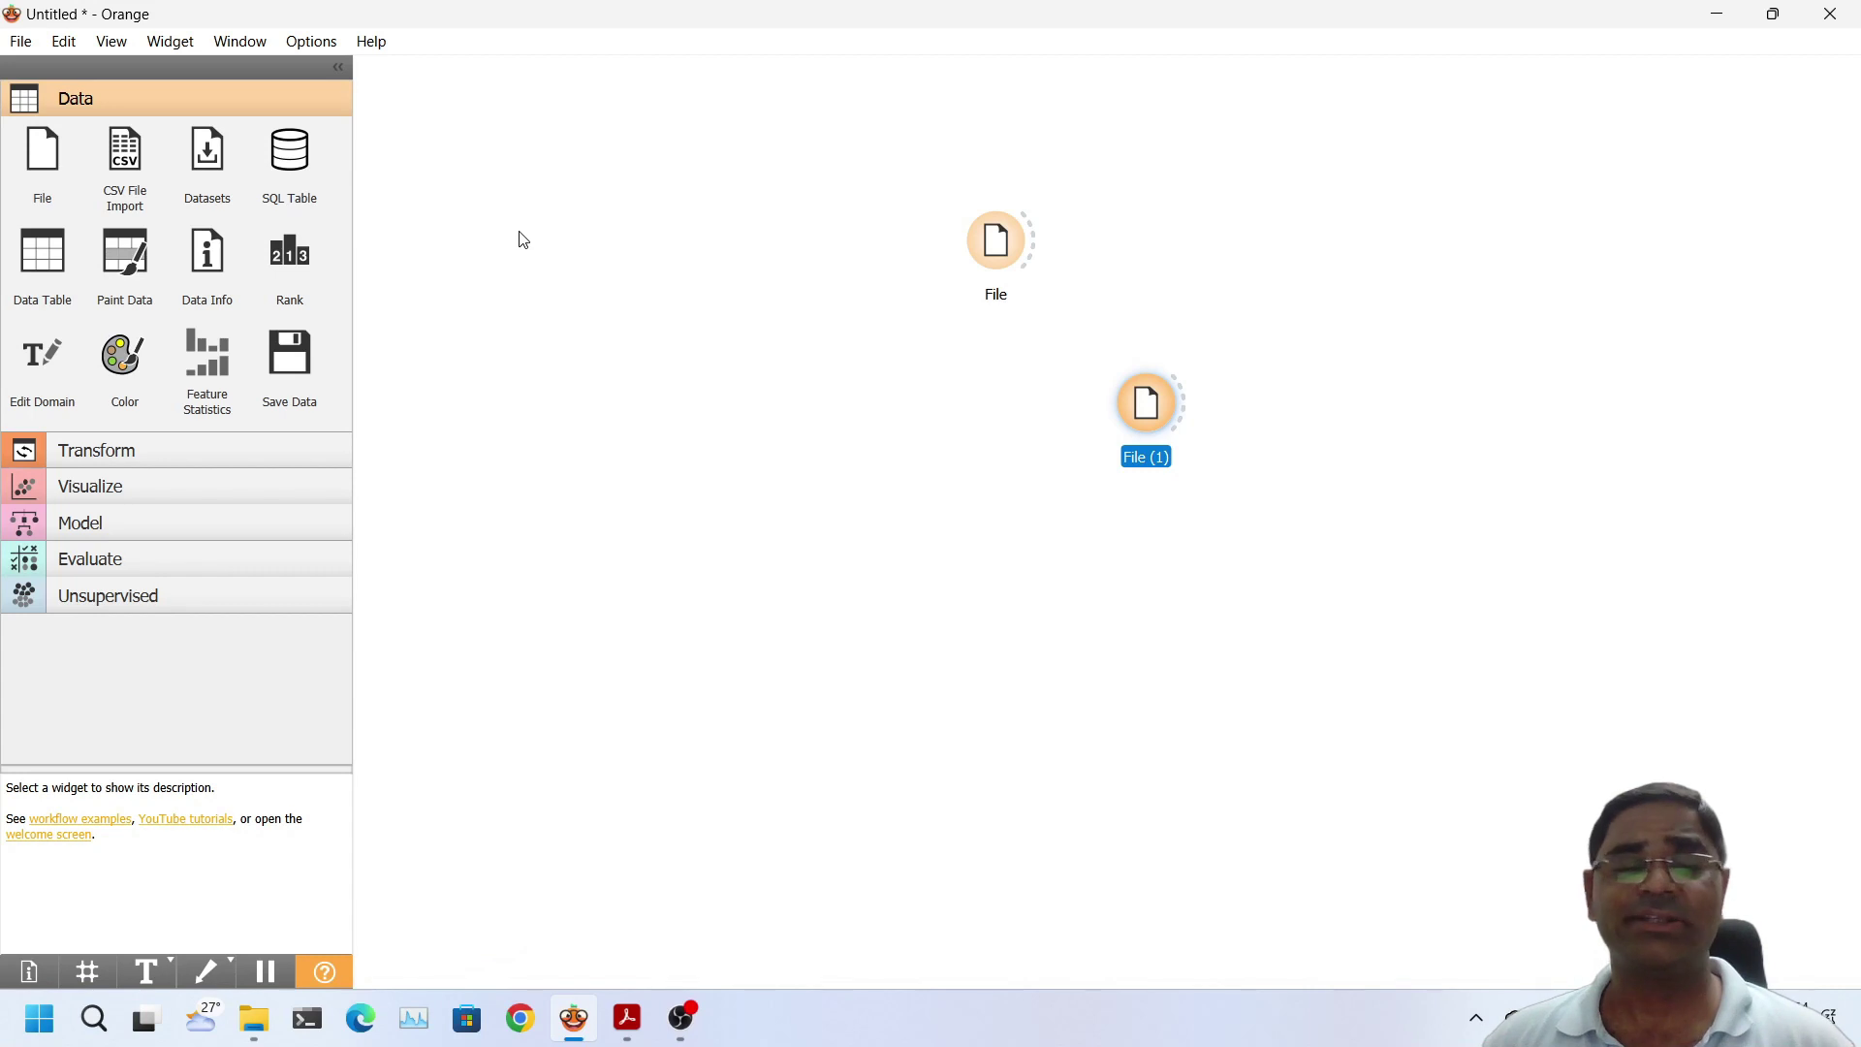
left_click(39, 170)
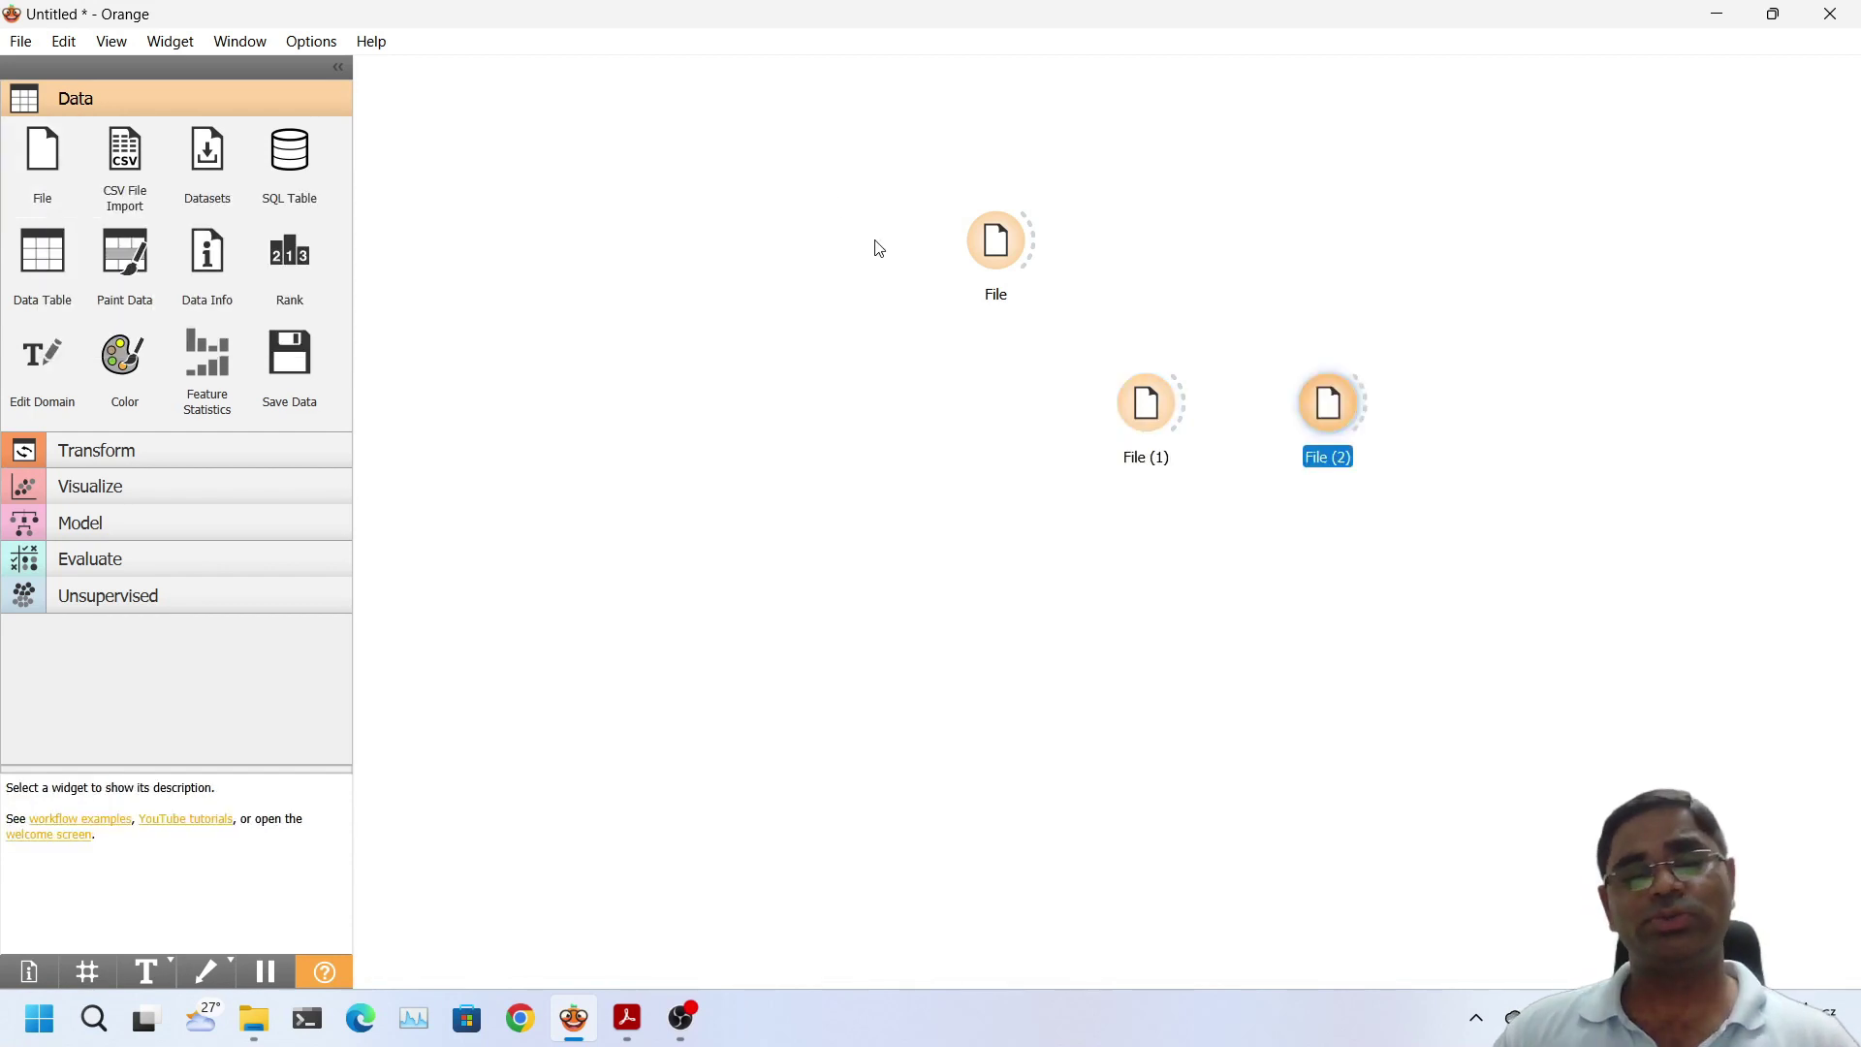
left_click_drag(878, 148, 1678, 640)
key("Delete")
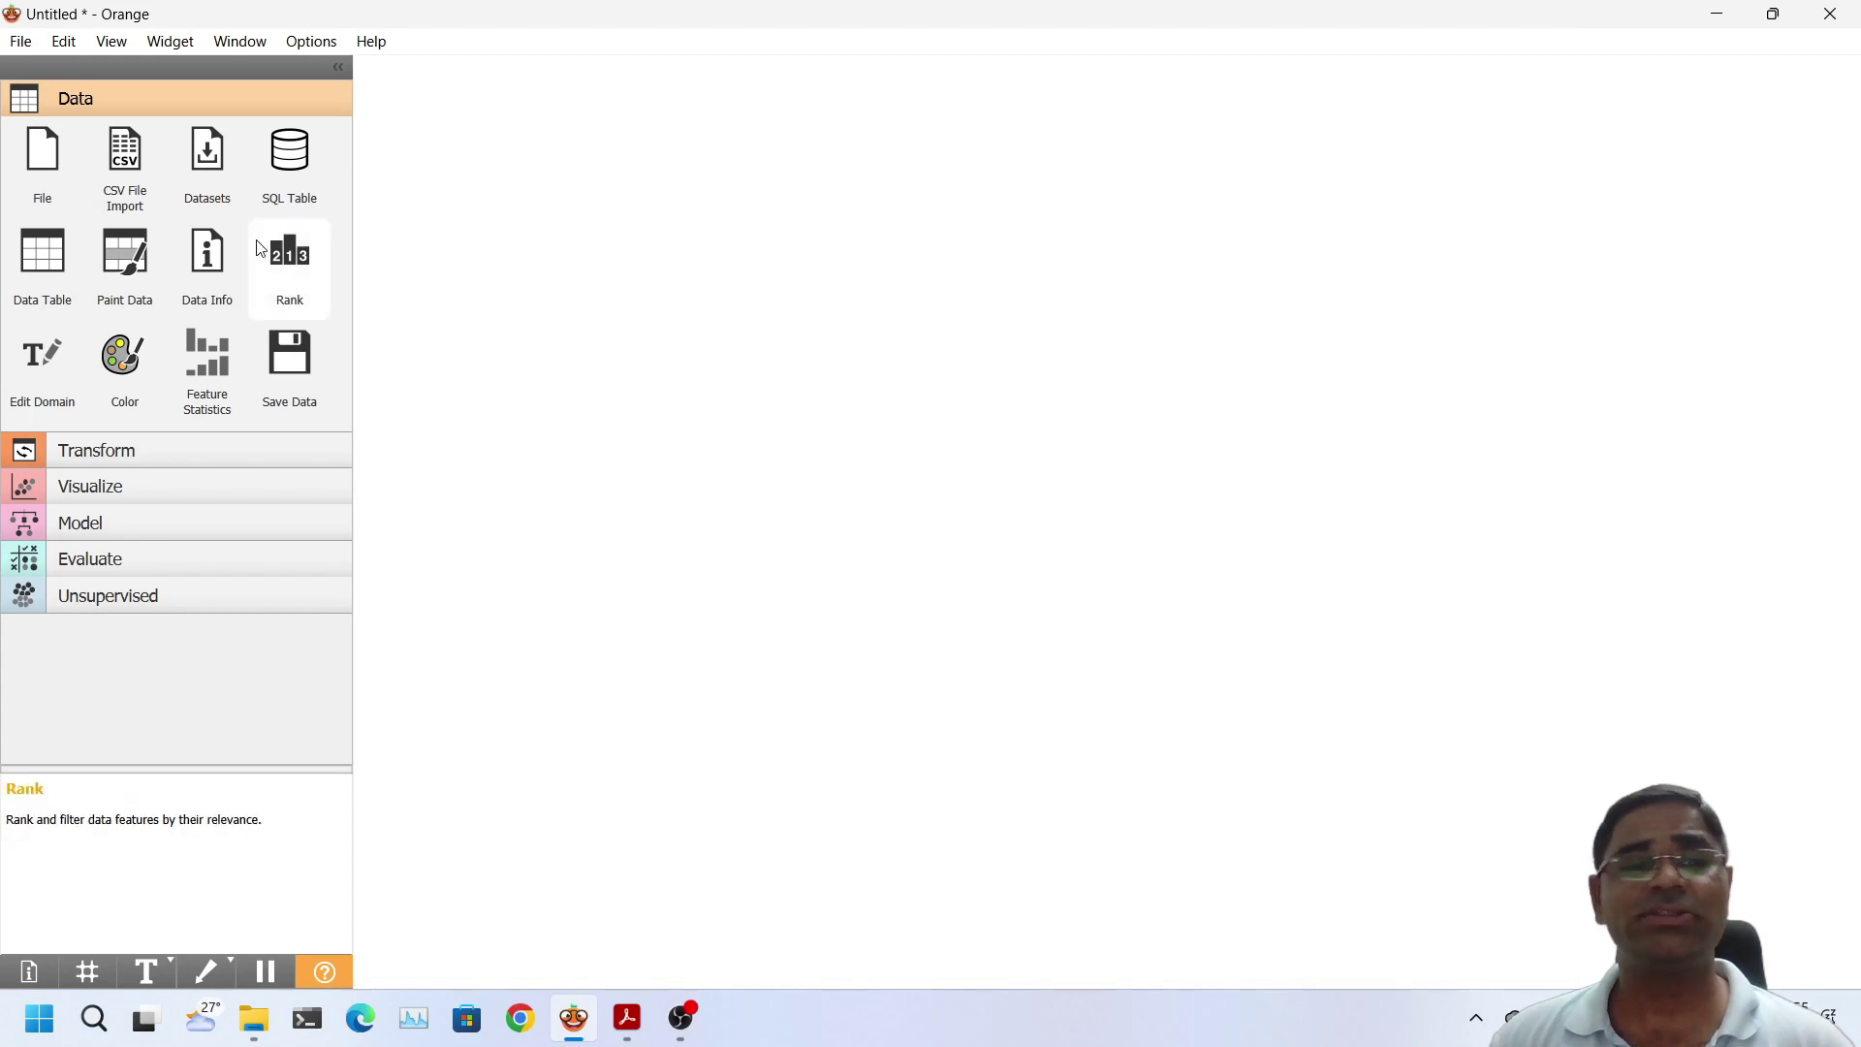
Place a single File widget from the Data toolbox on the canvas and deselect it
left_click_drag(61, 174, 886, 235)
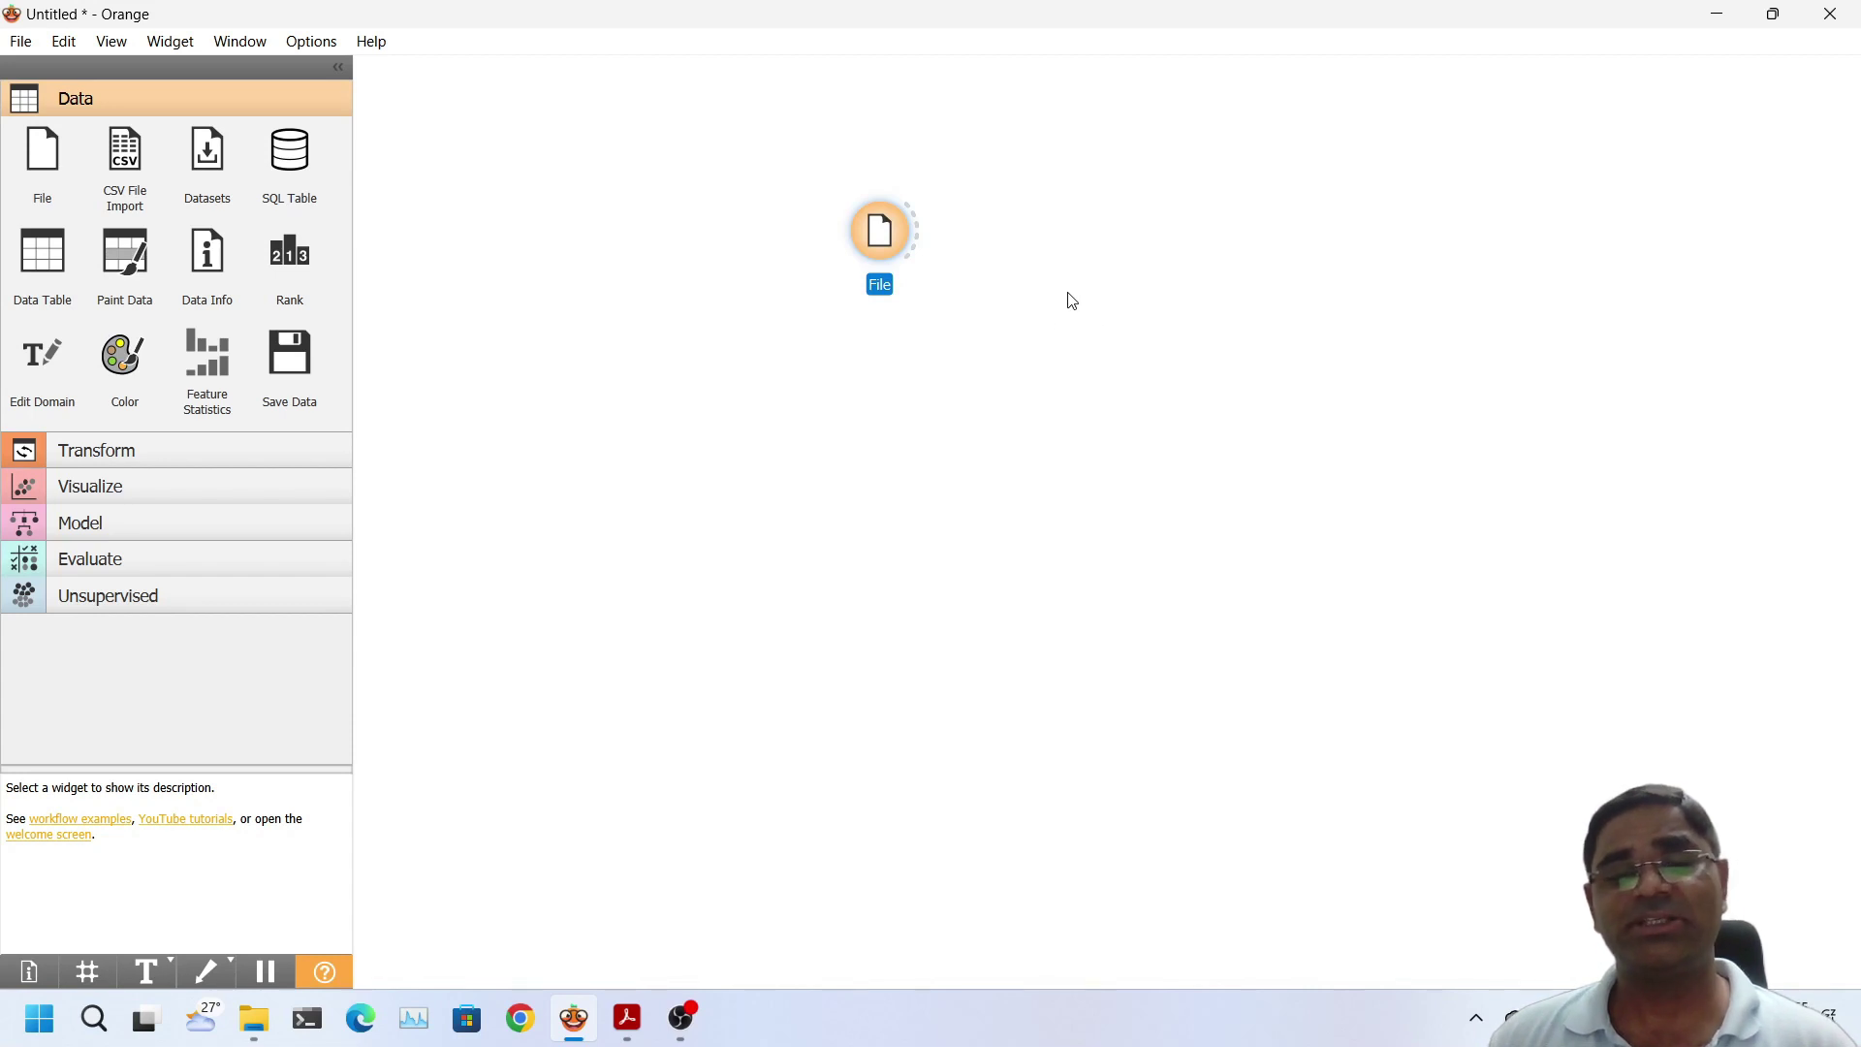
left_click(927, 271)
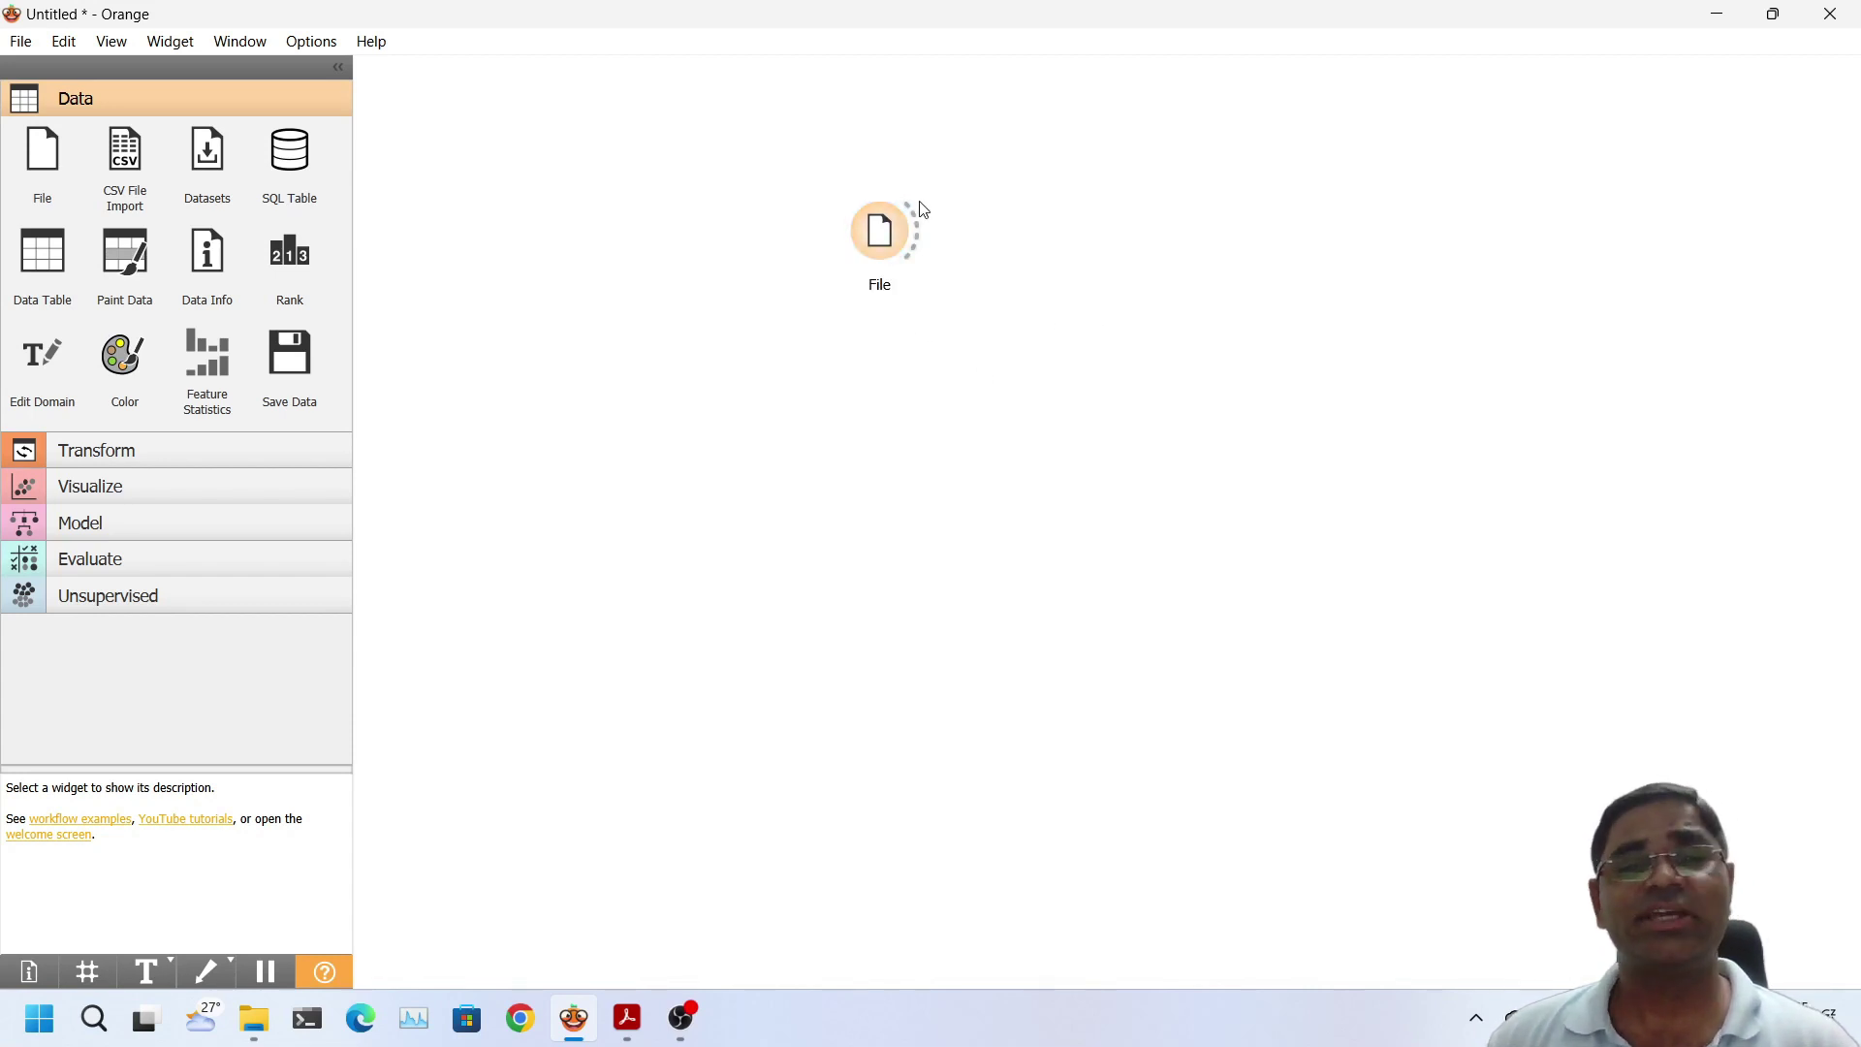
double_click(883, 238)
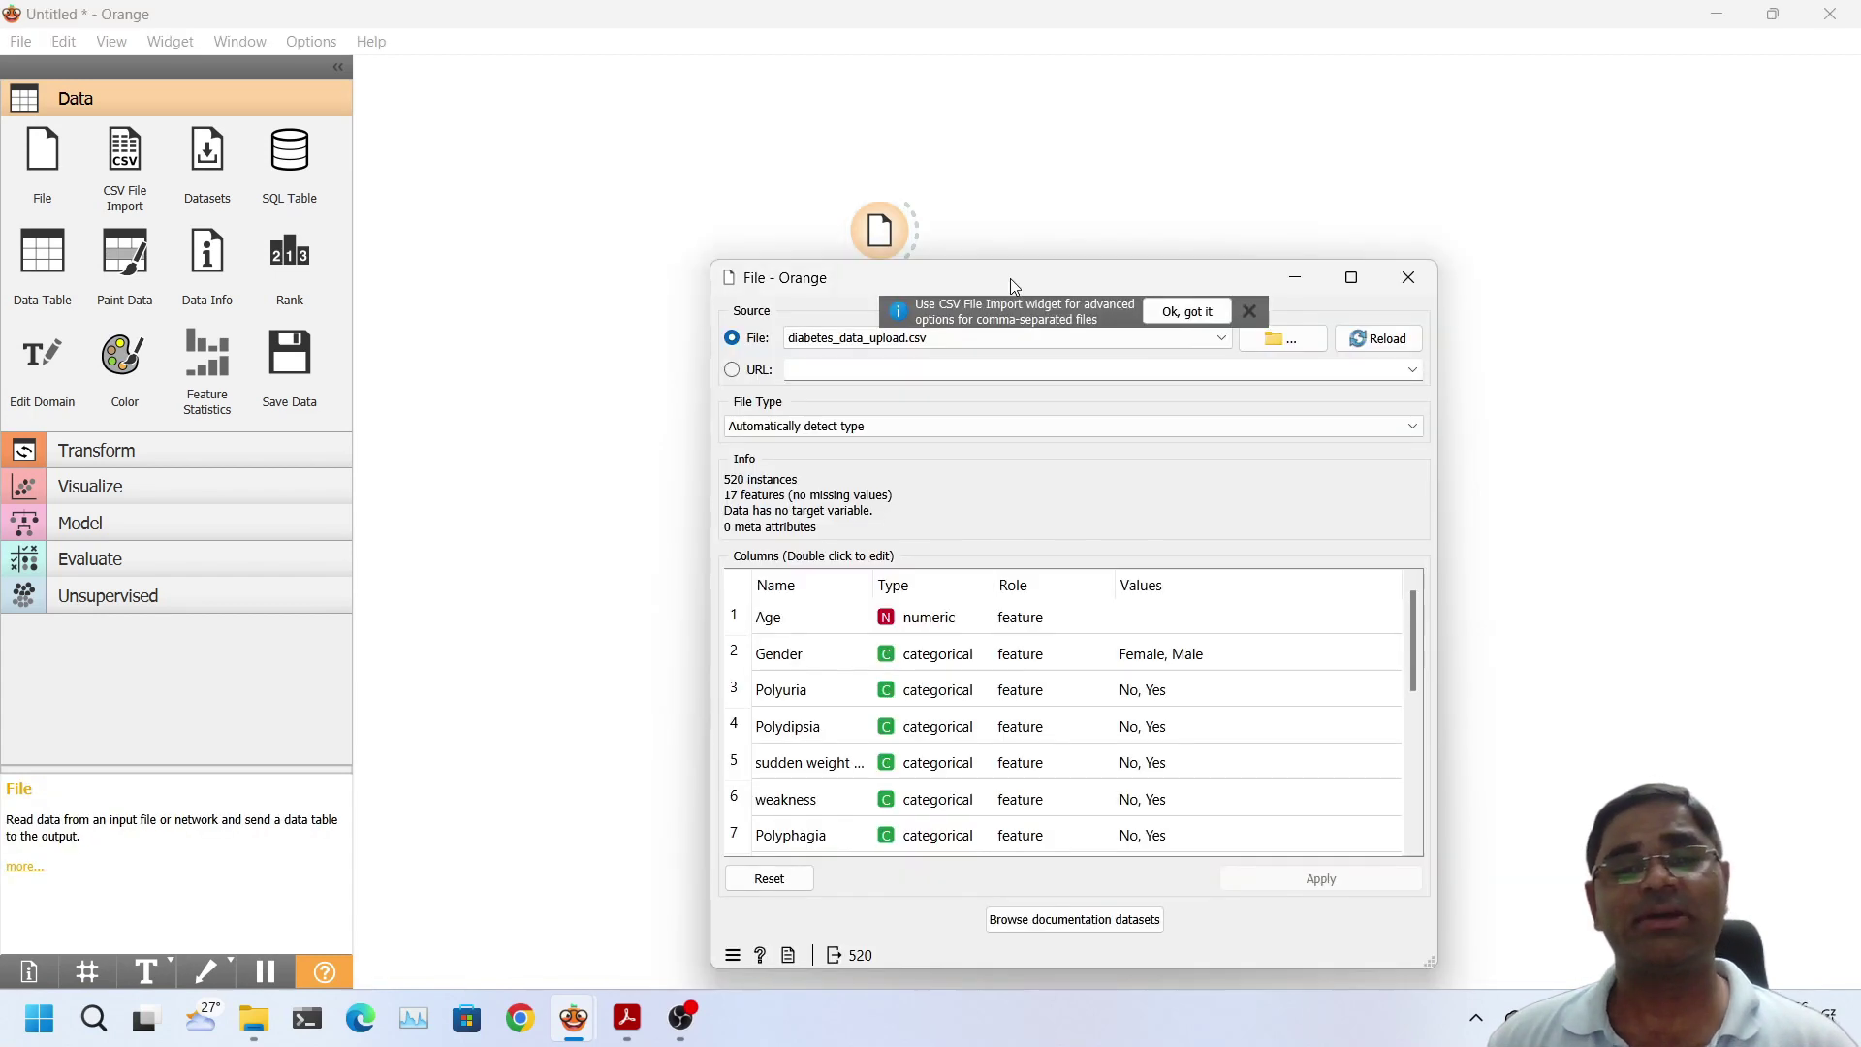
left_click_drag(1010, 278, 983, 146)
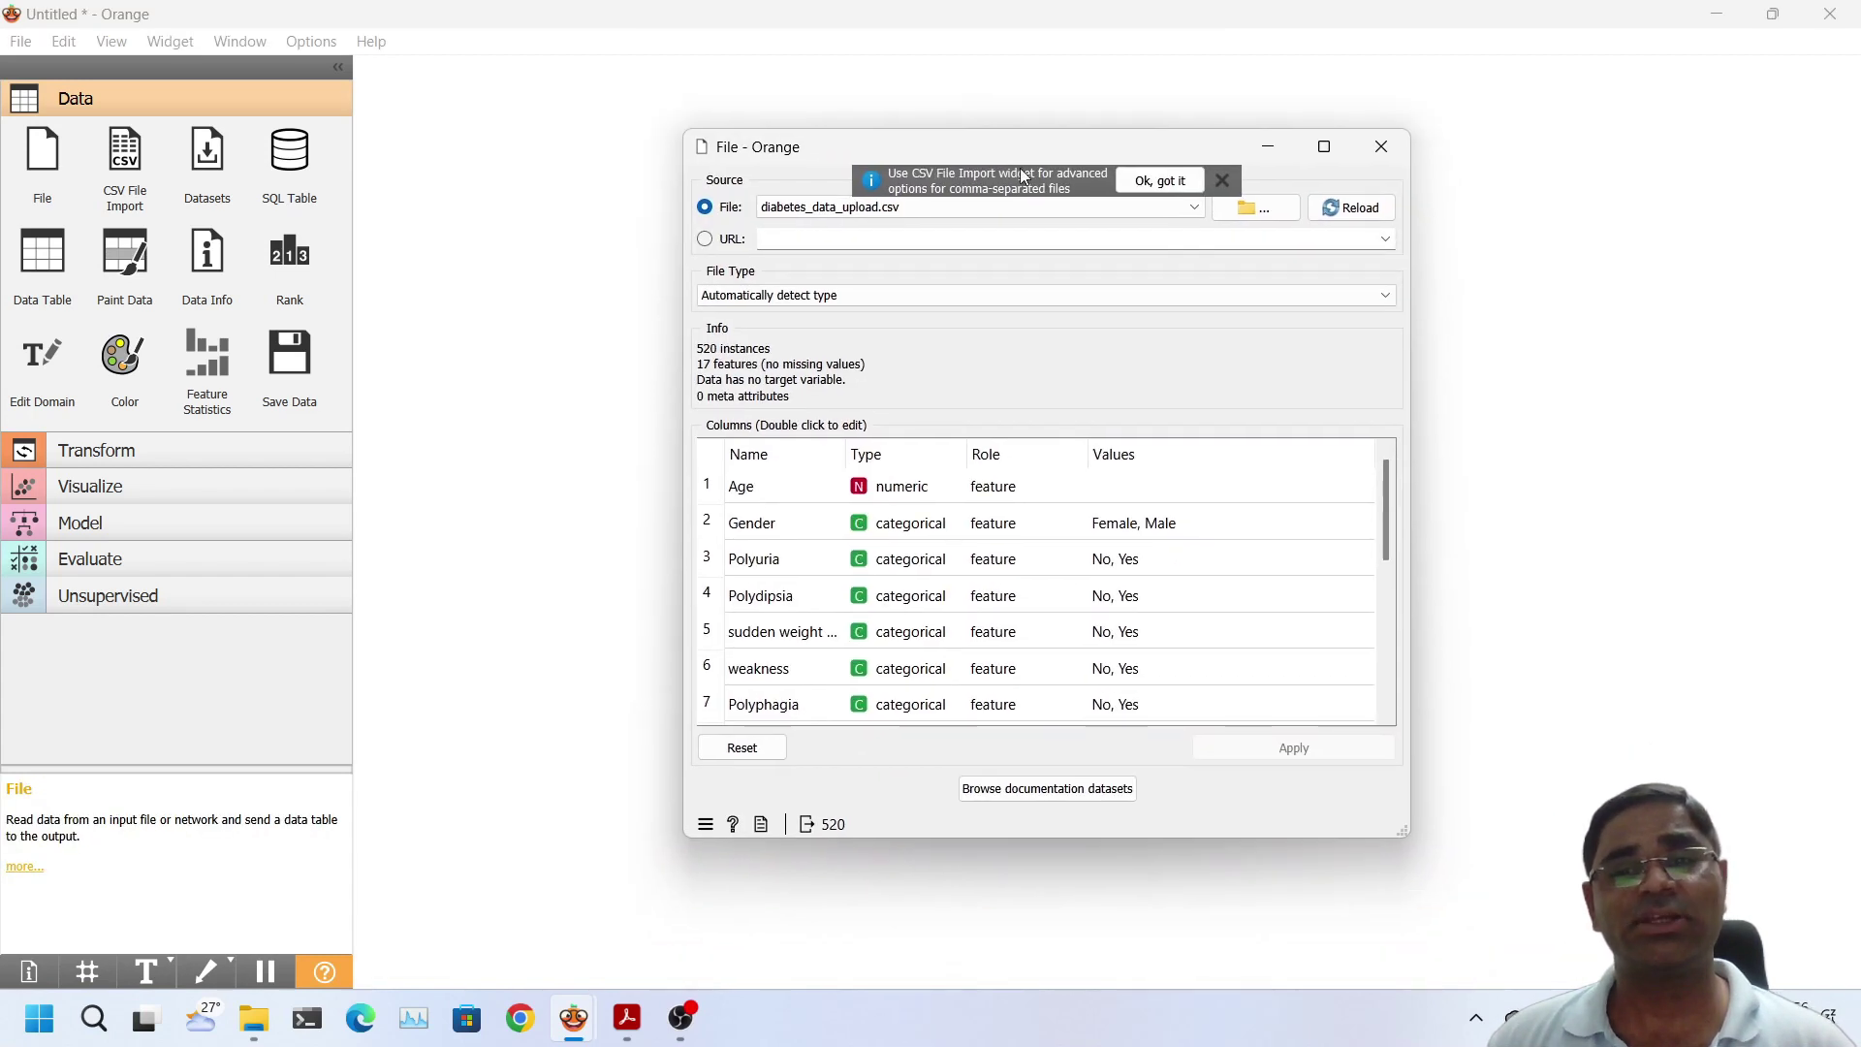
left_click(1147, 189)
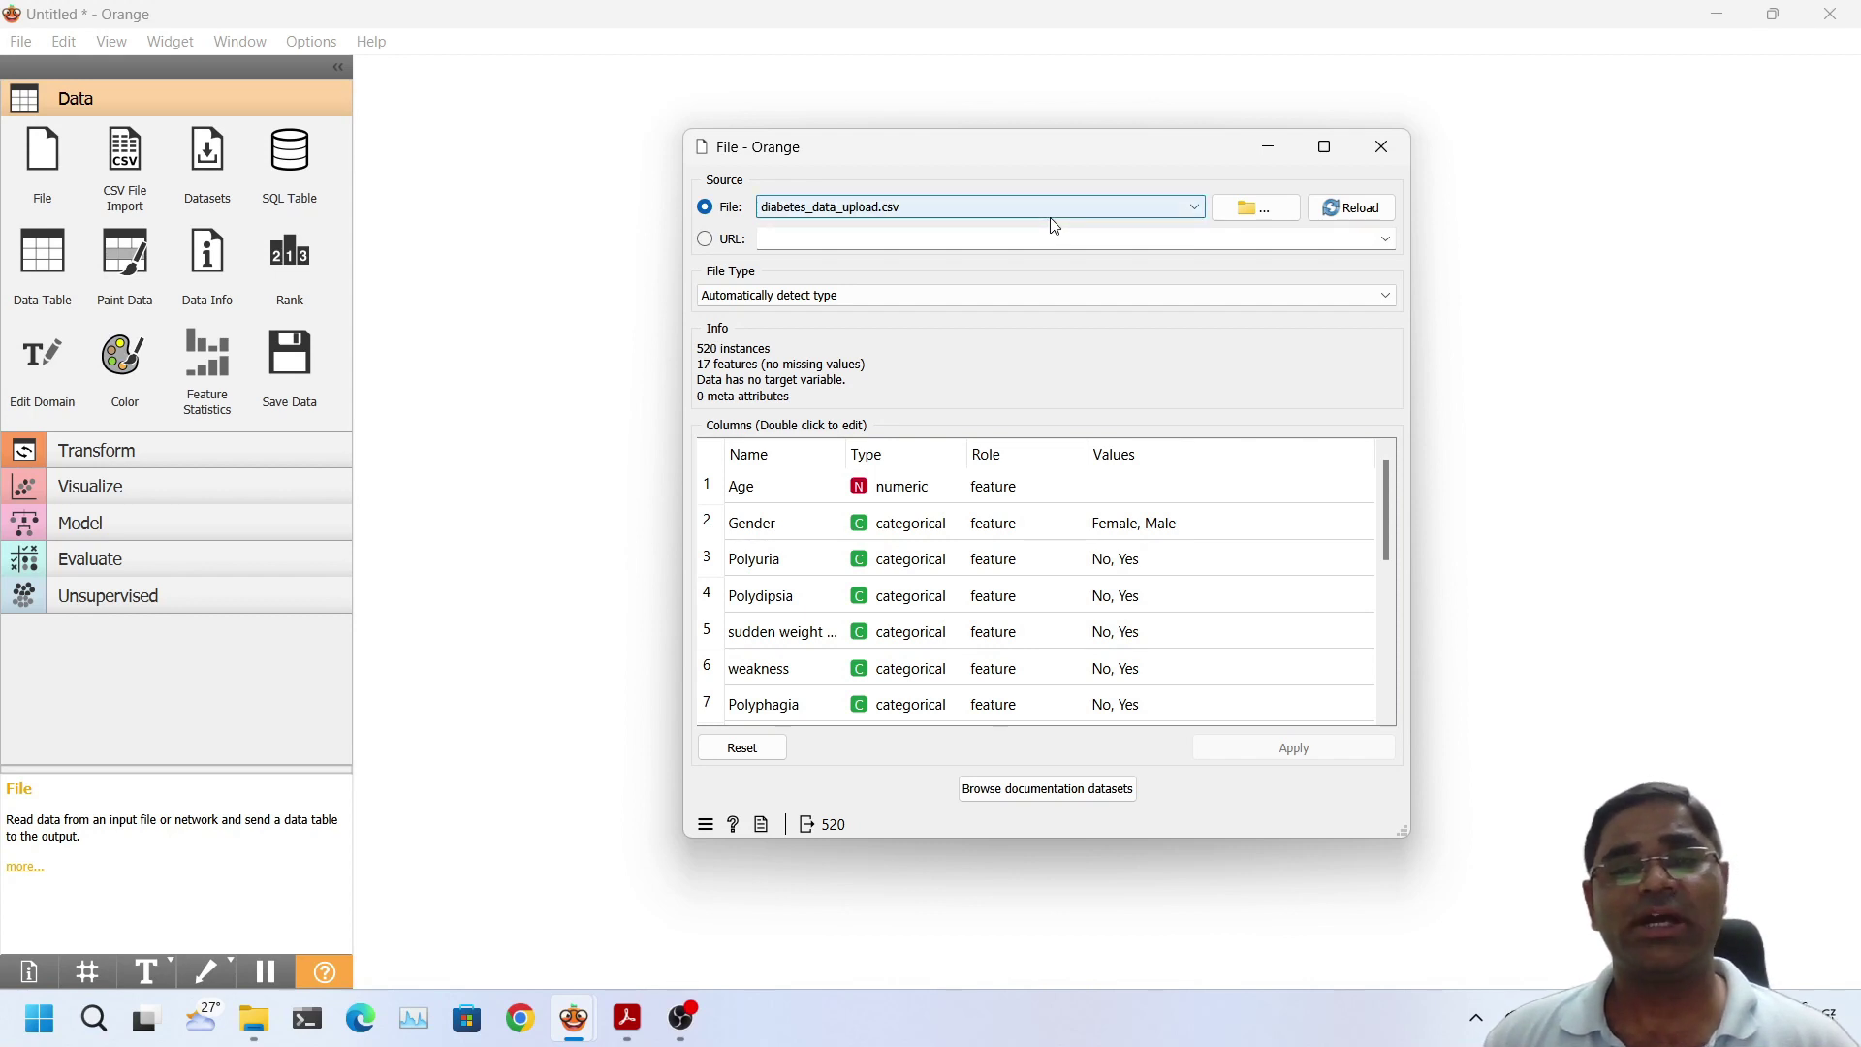
left_click(1257, 209)
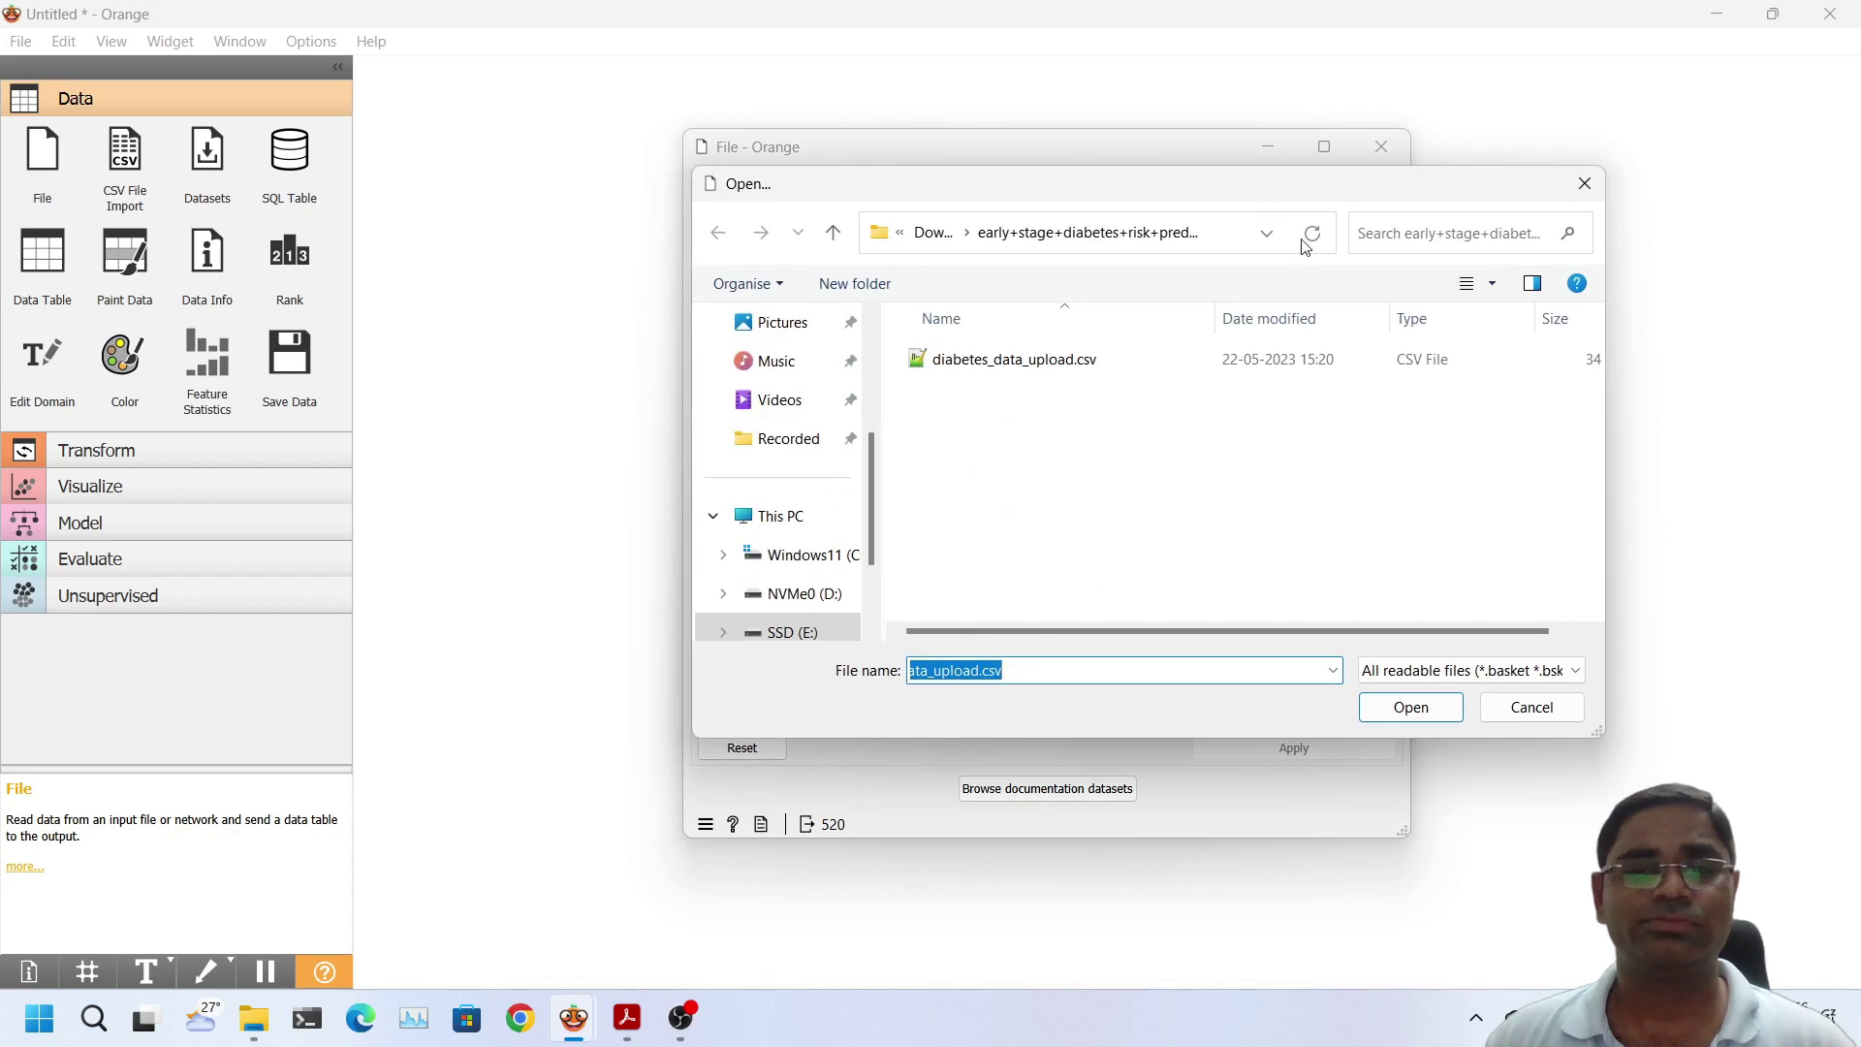
left_click(1549, 708)
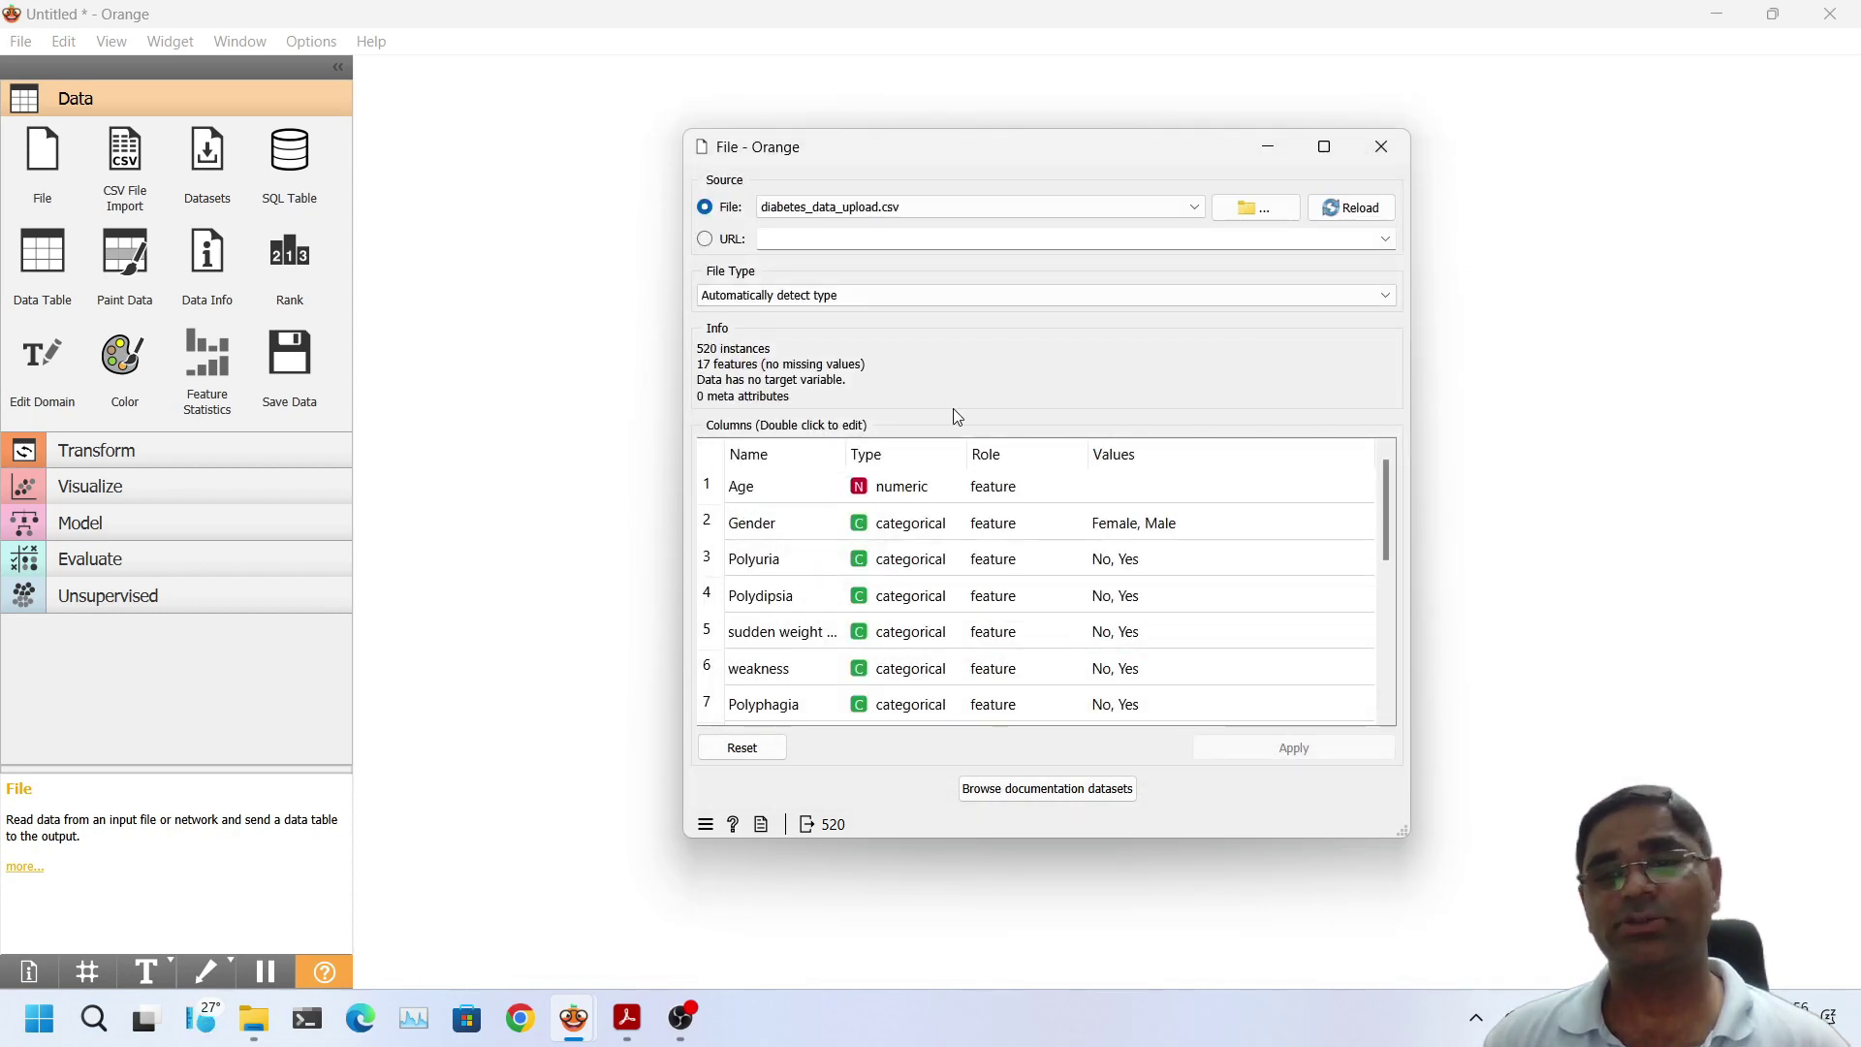
left_click(1383, 163)
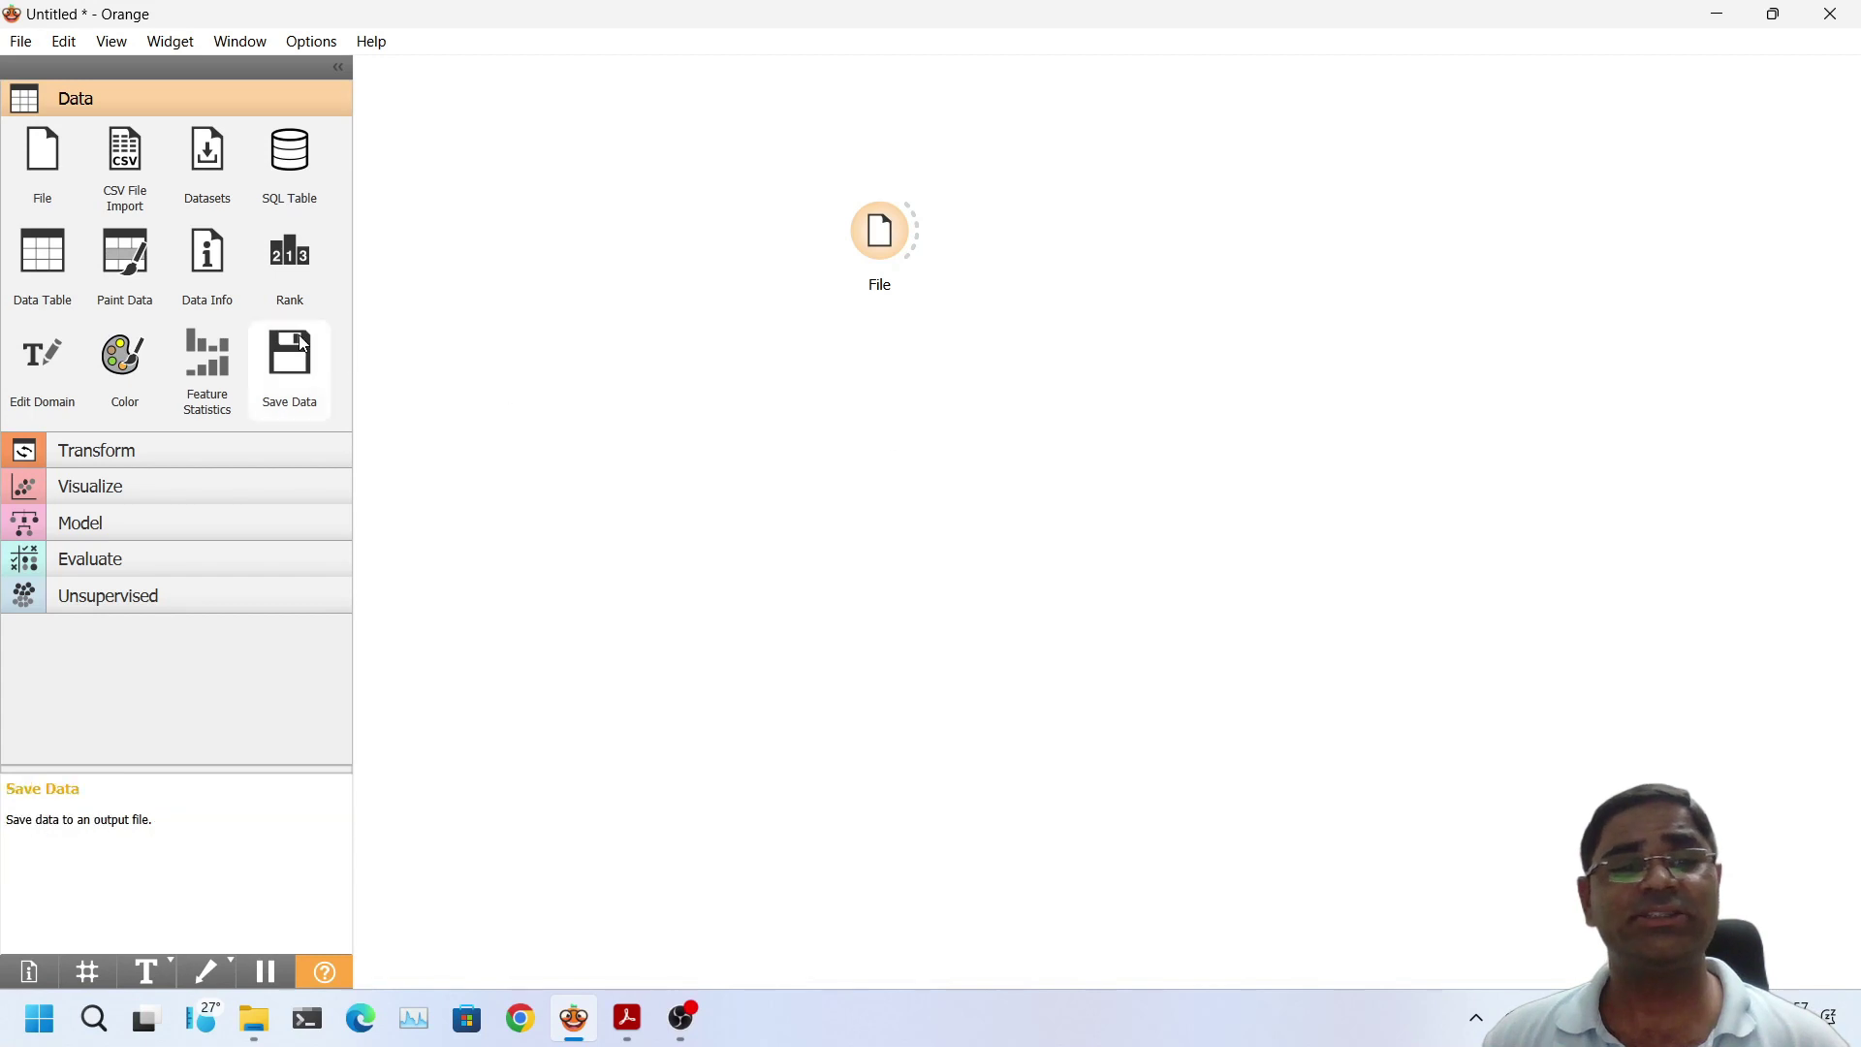
left_click_drag(38, 245, 1140, 213)
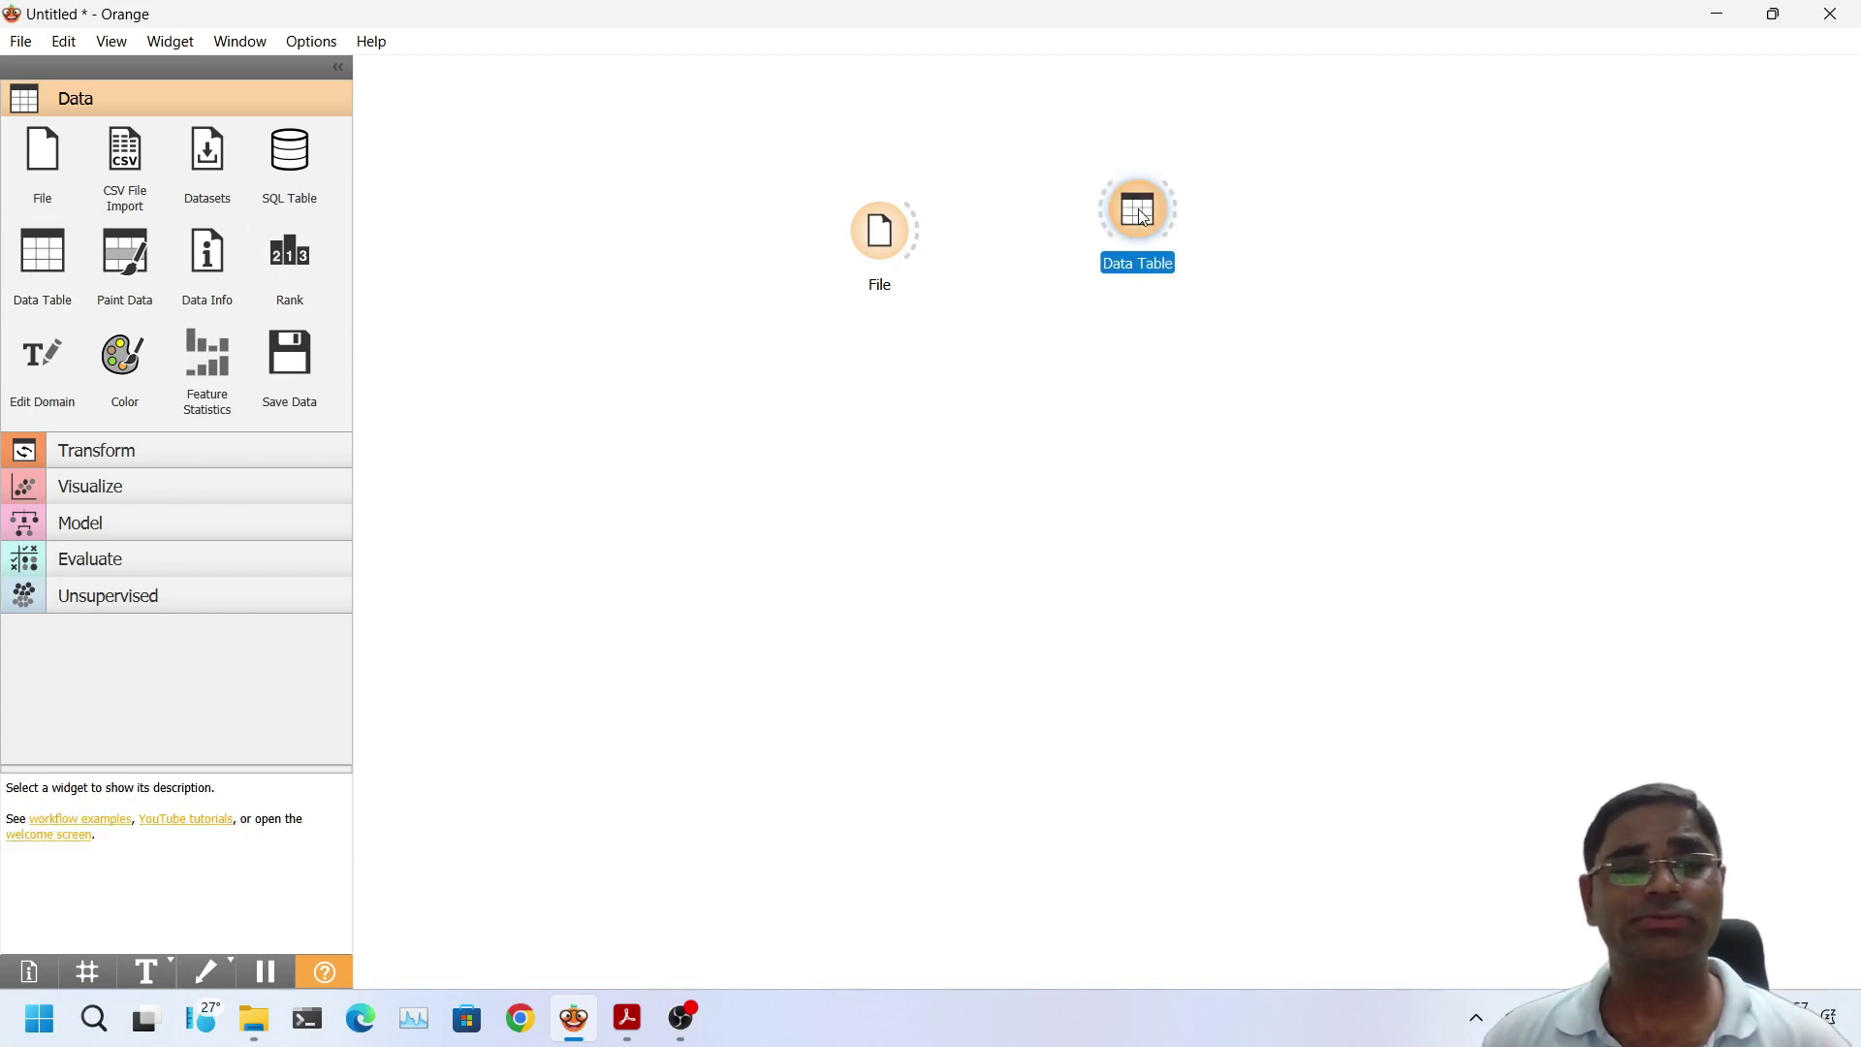
left_click(47, 266)
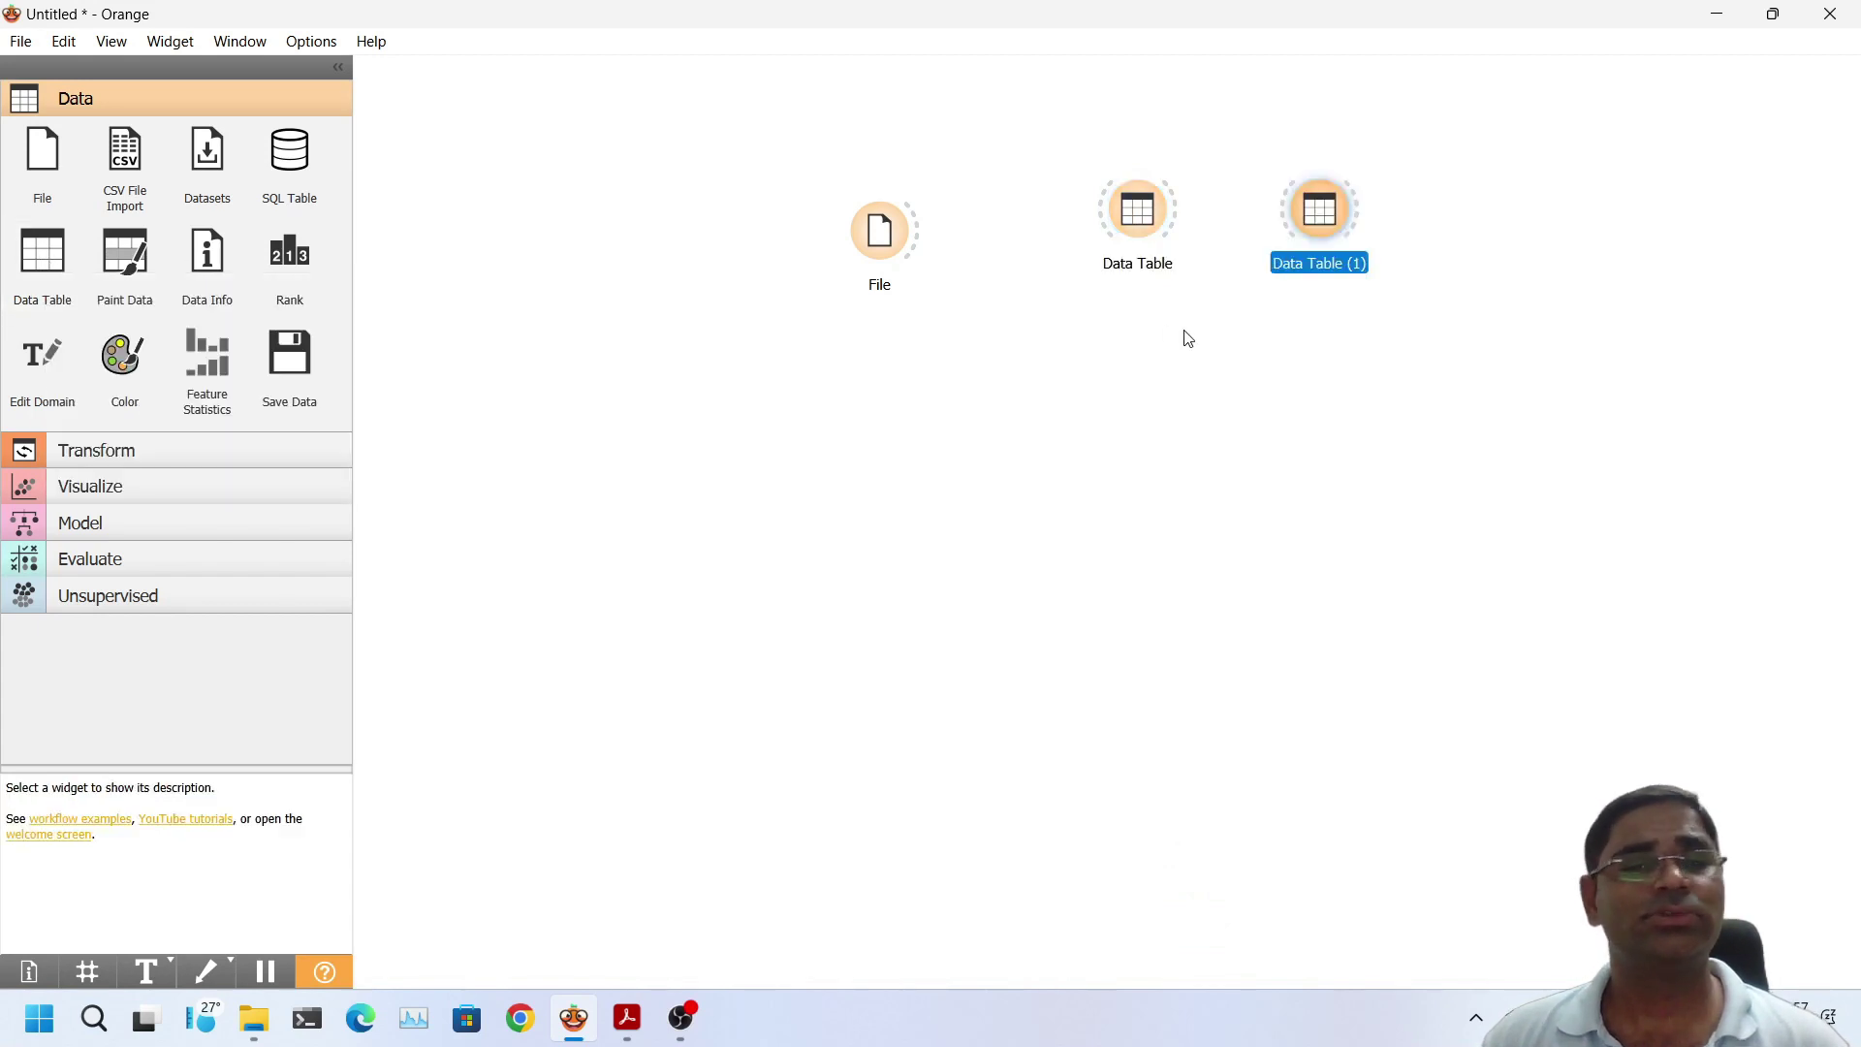
left_click_drag(1070, 132, 1592, 390)
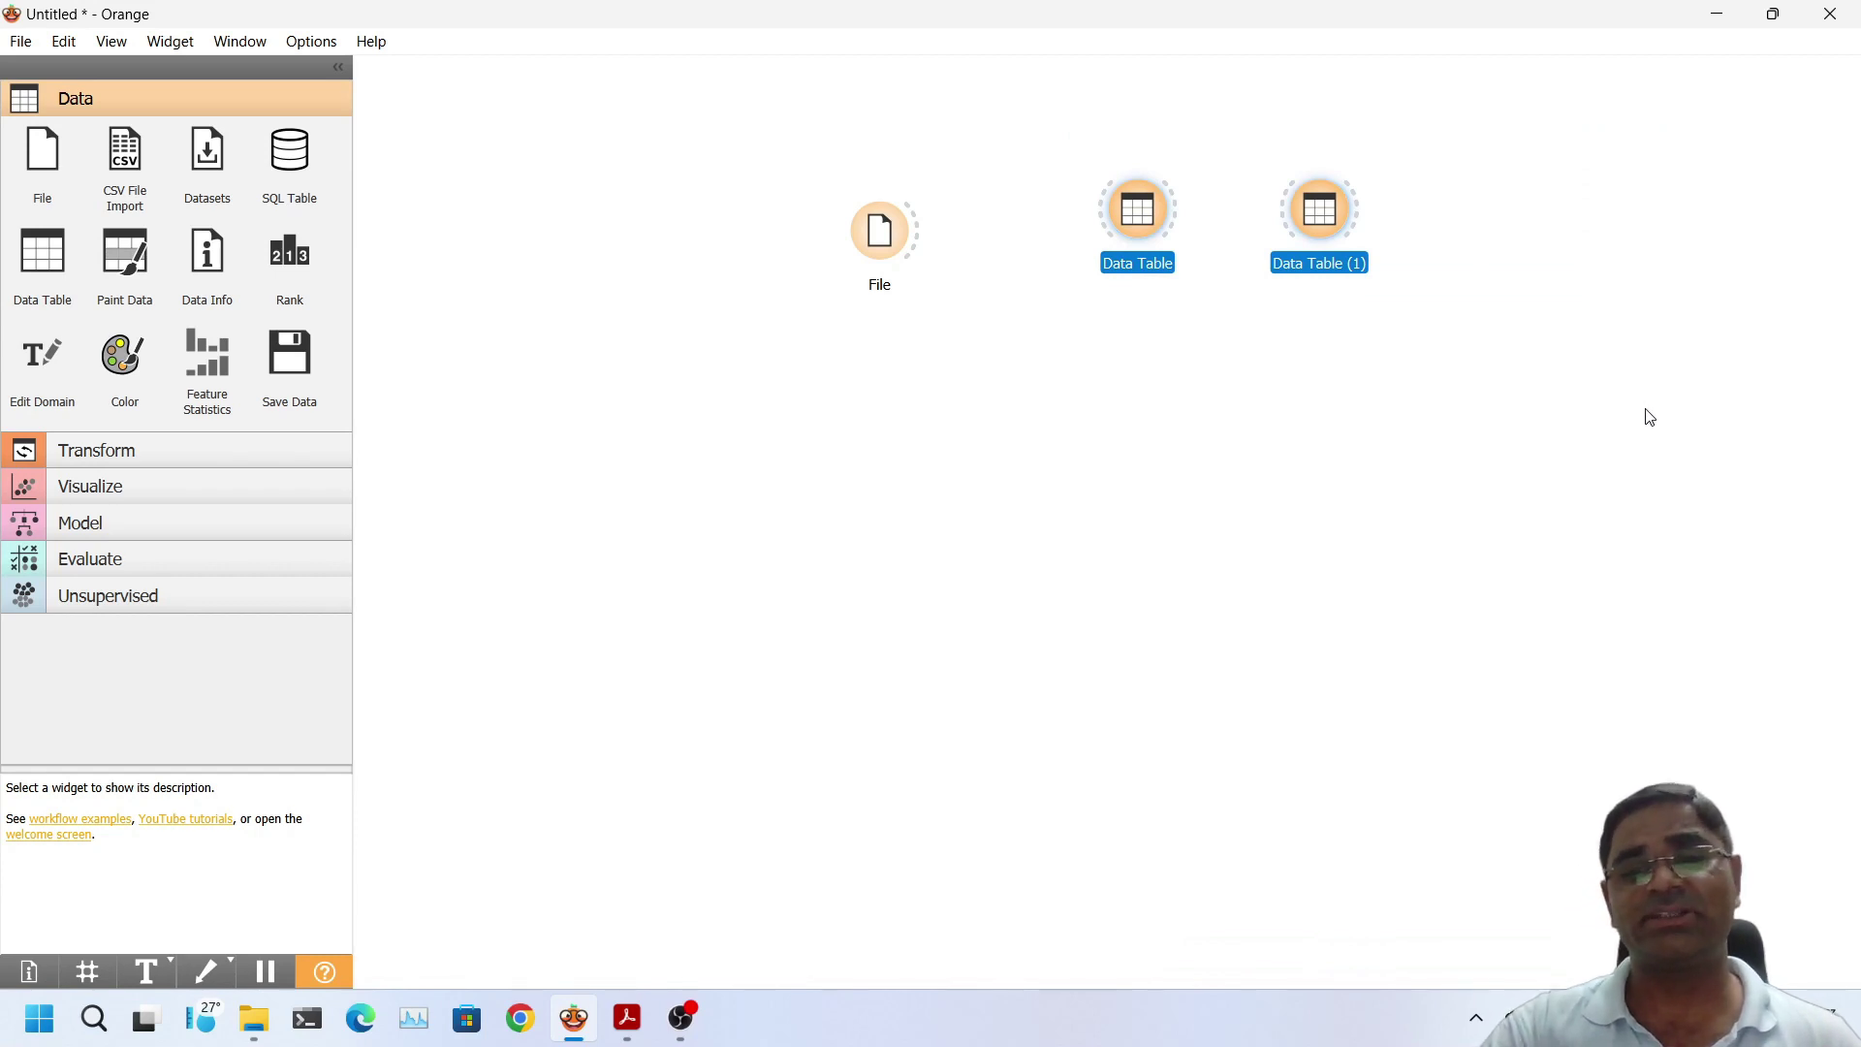
key("Delete")
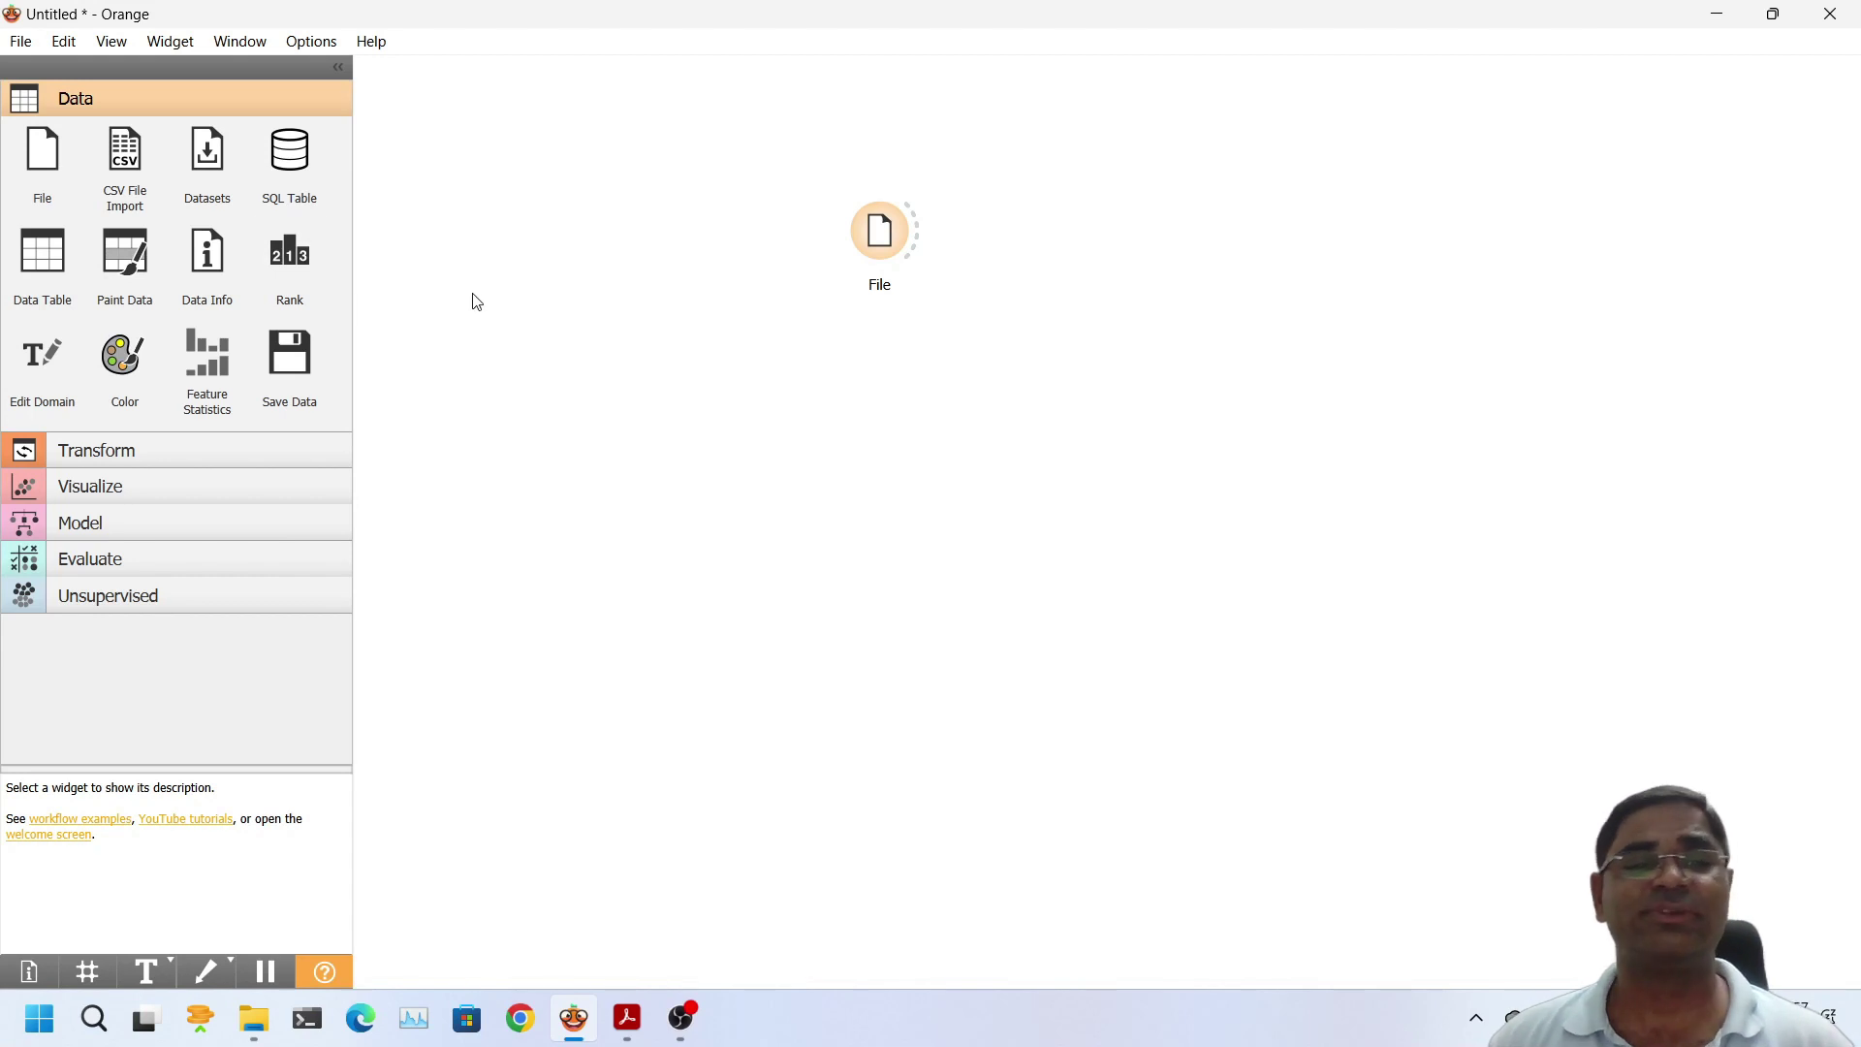
left_click_drag(53, 257, 1229, 270)
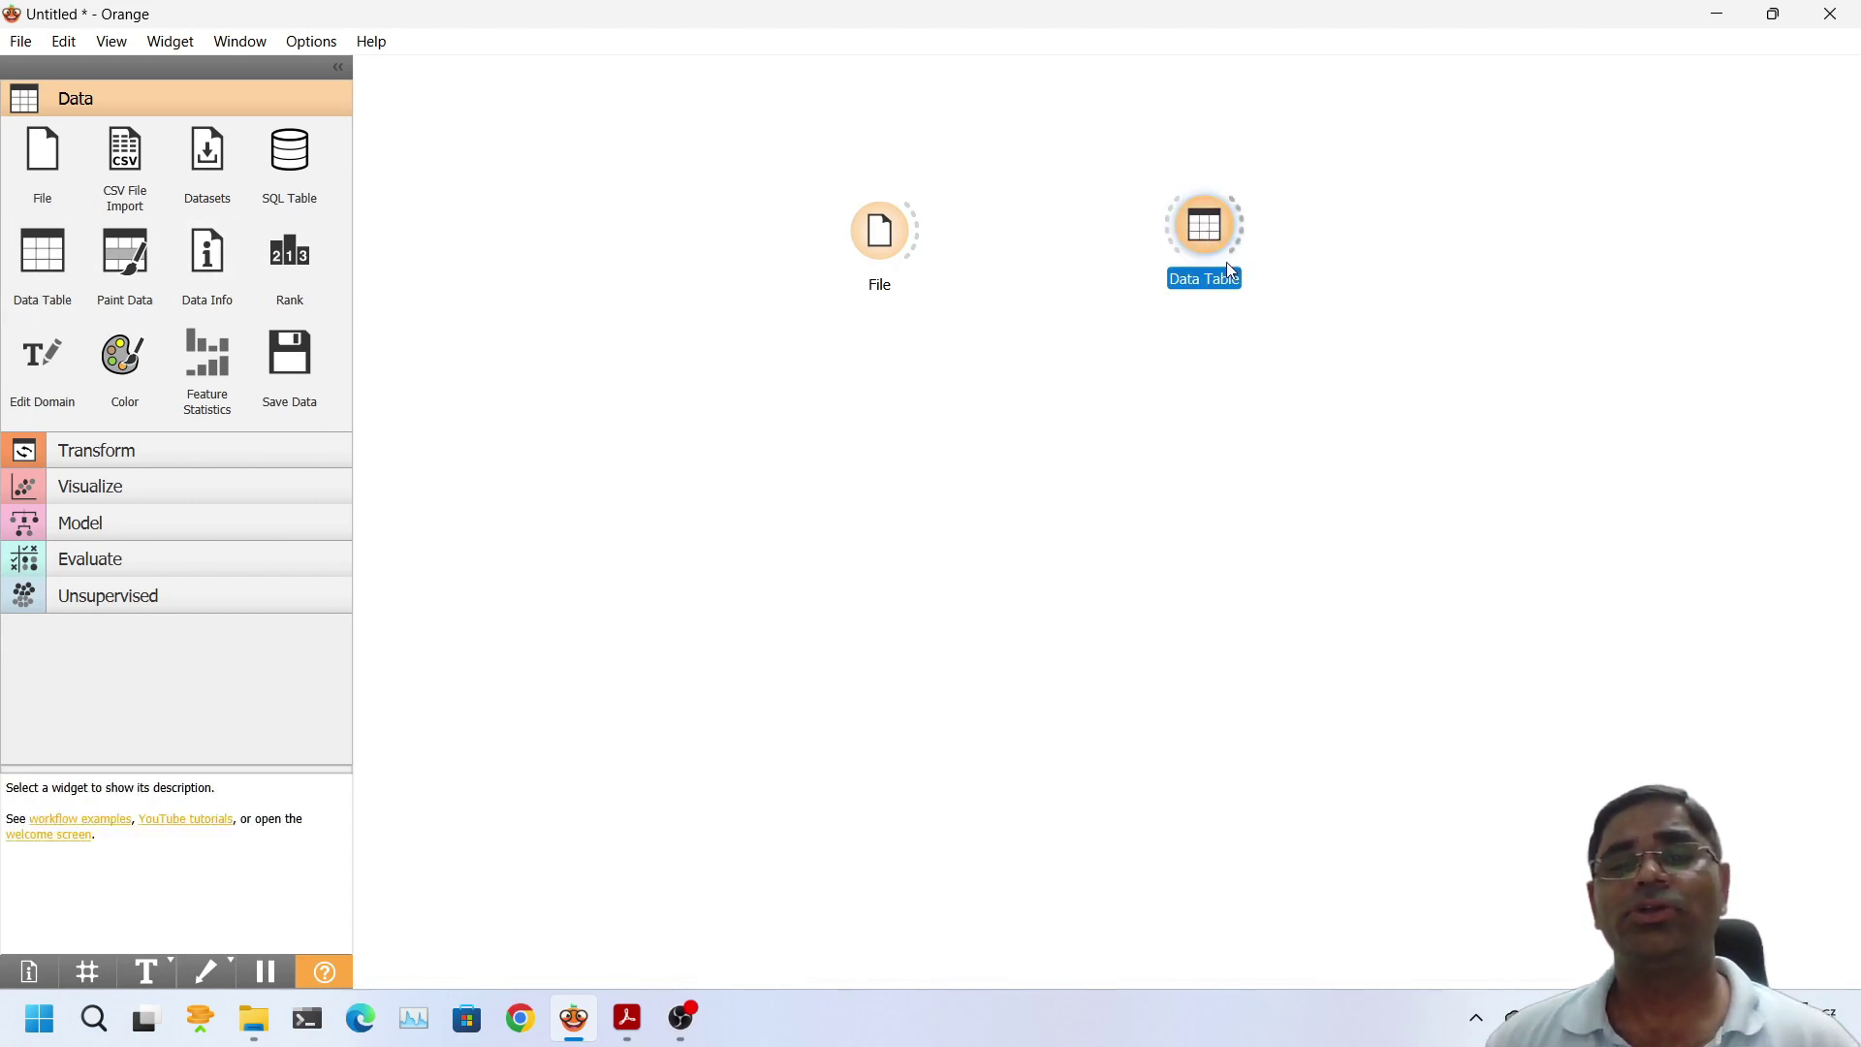
Link File's data output to Data Table, then undo that link with Ctrl+Z
left_click(1310, 394)
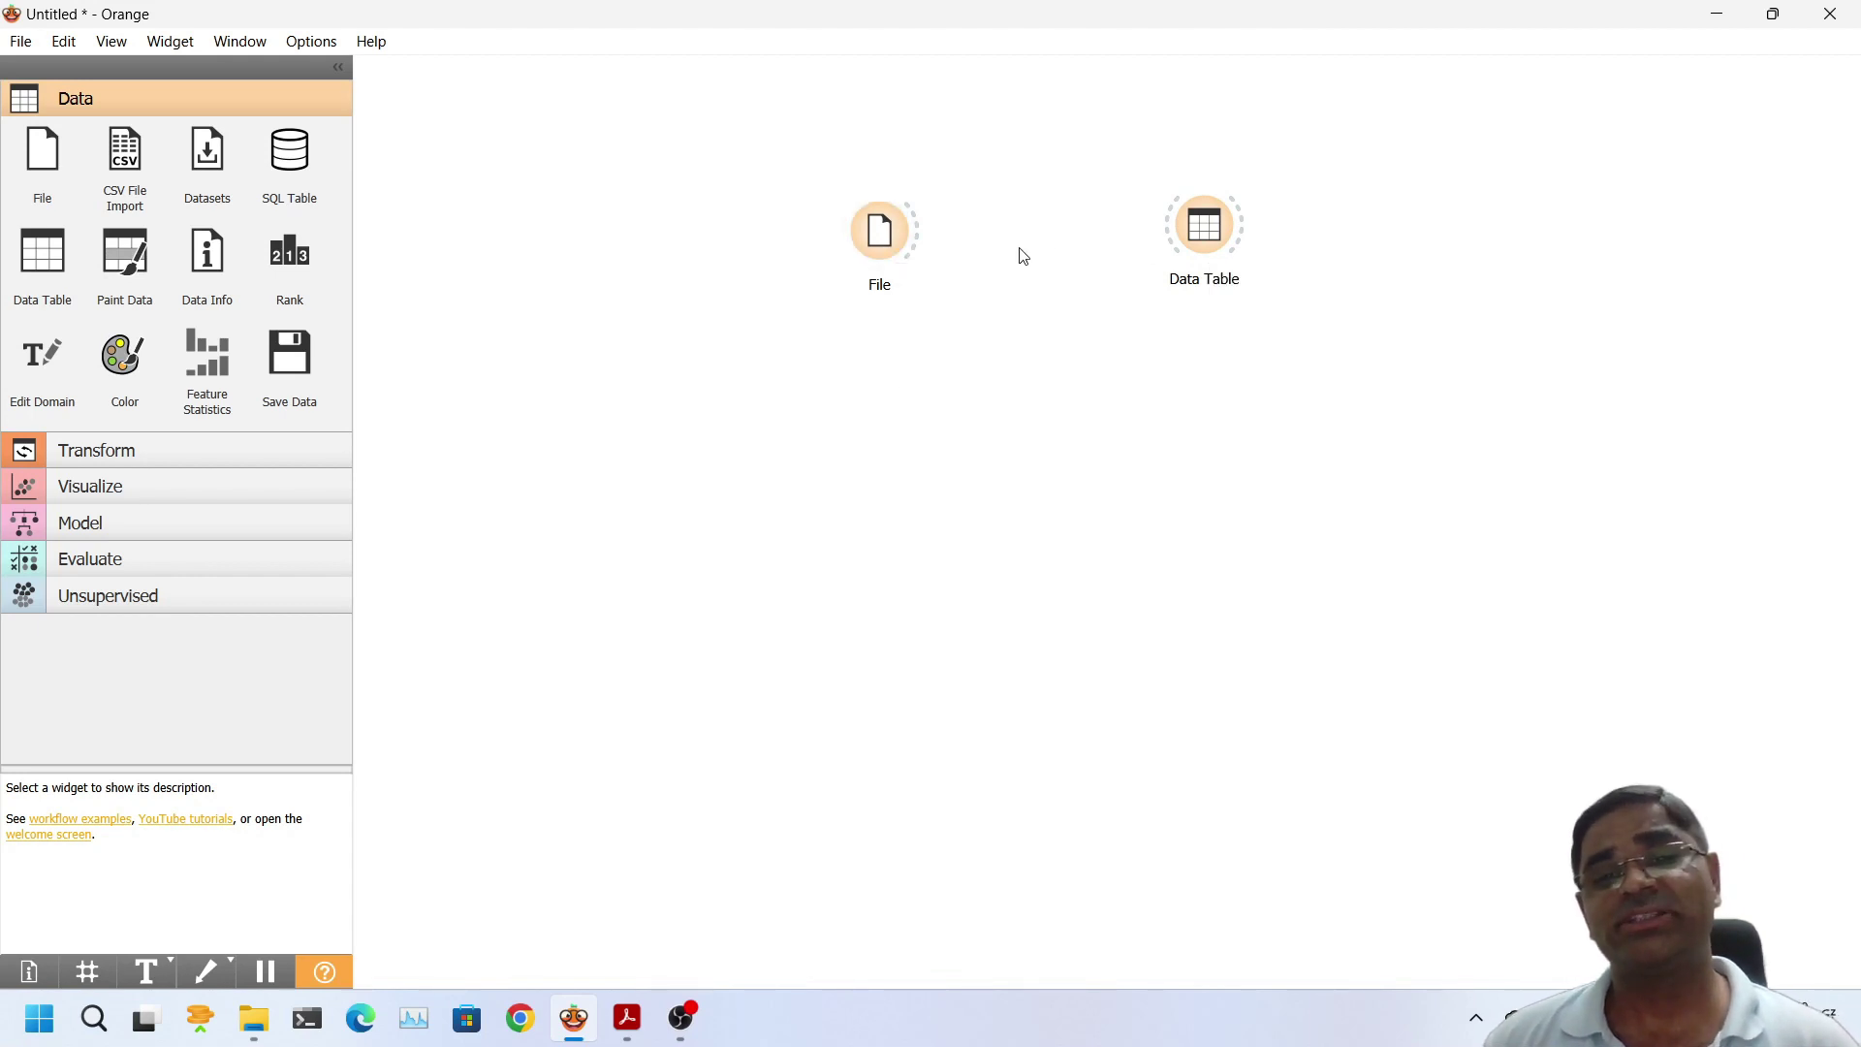
left_click_drag(921, 238, 1167, 233)
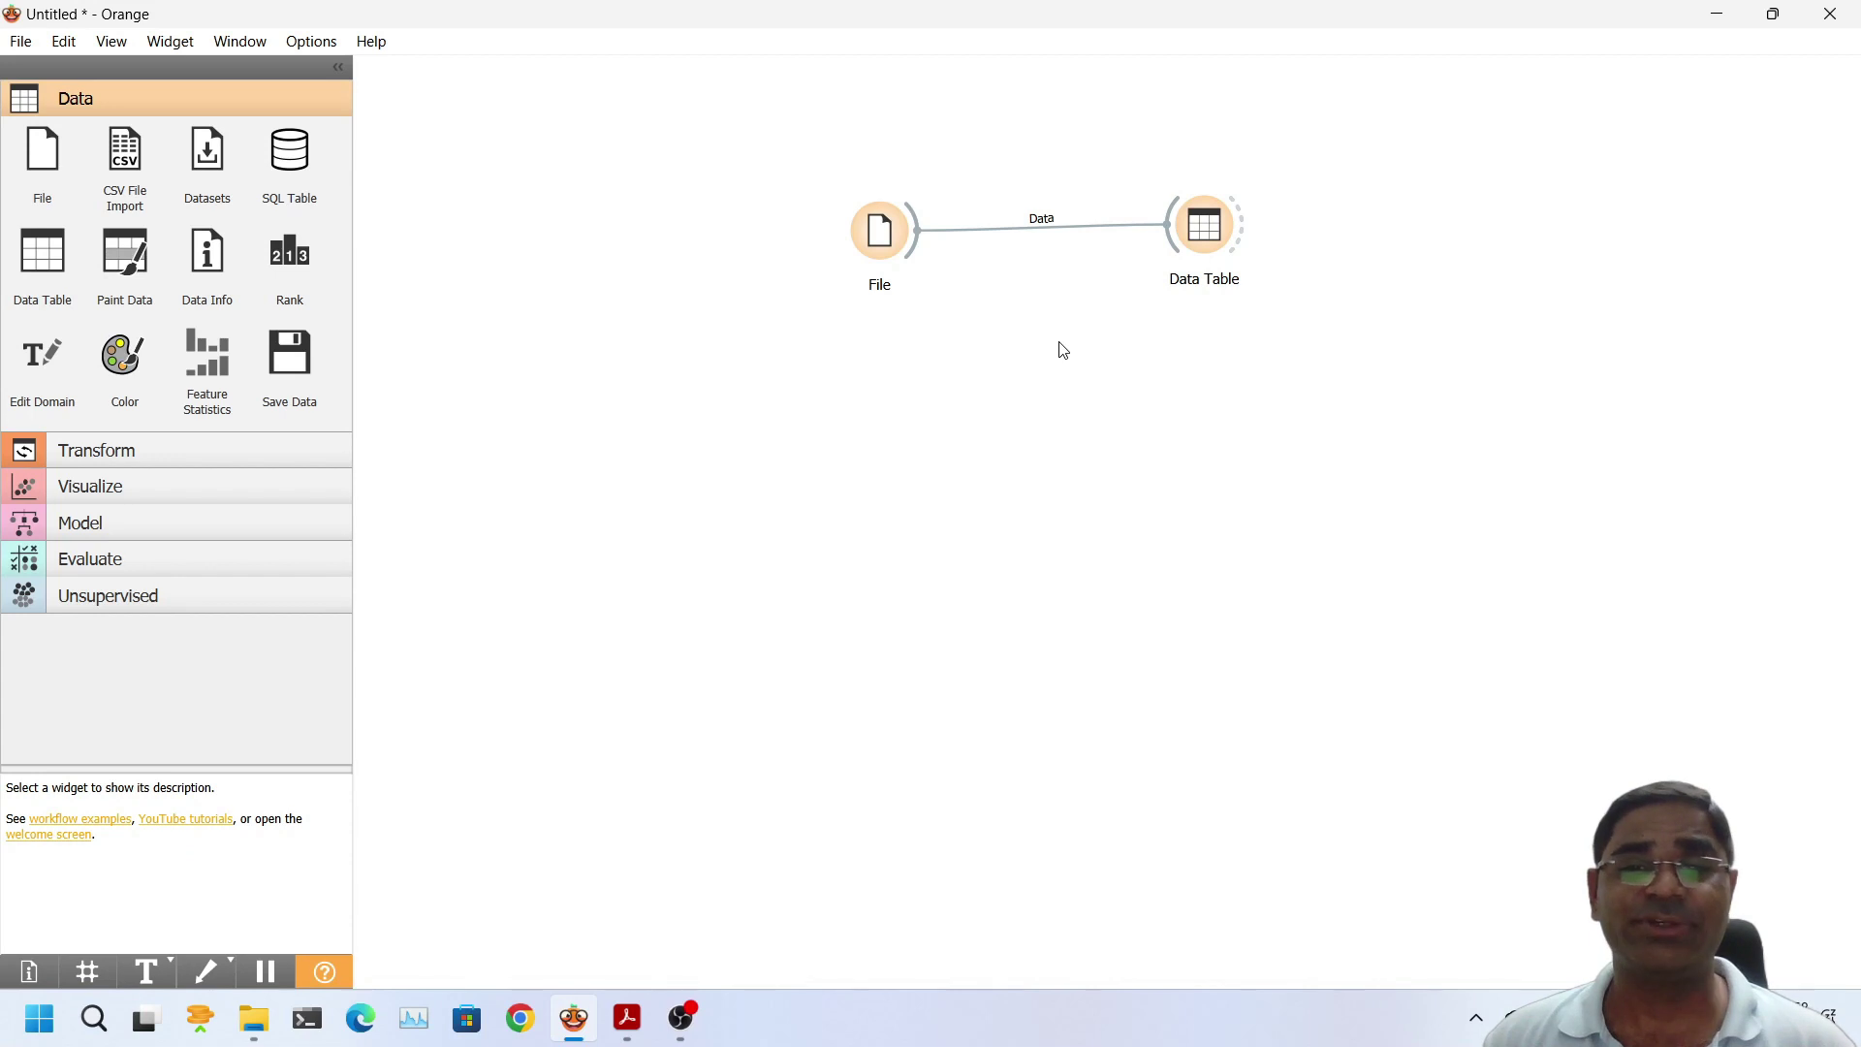
key("ctrl+z")
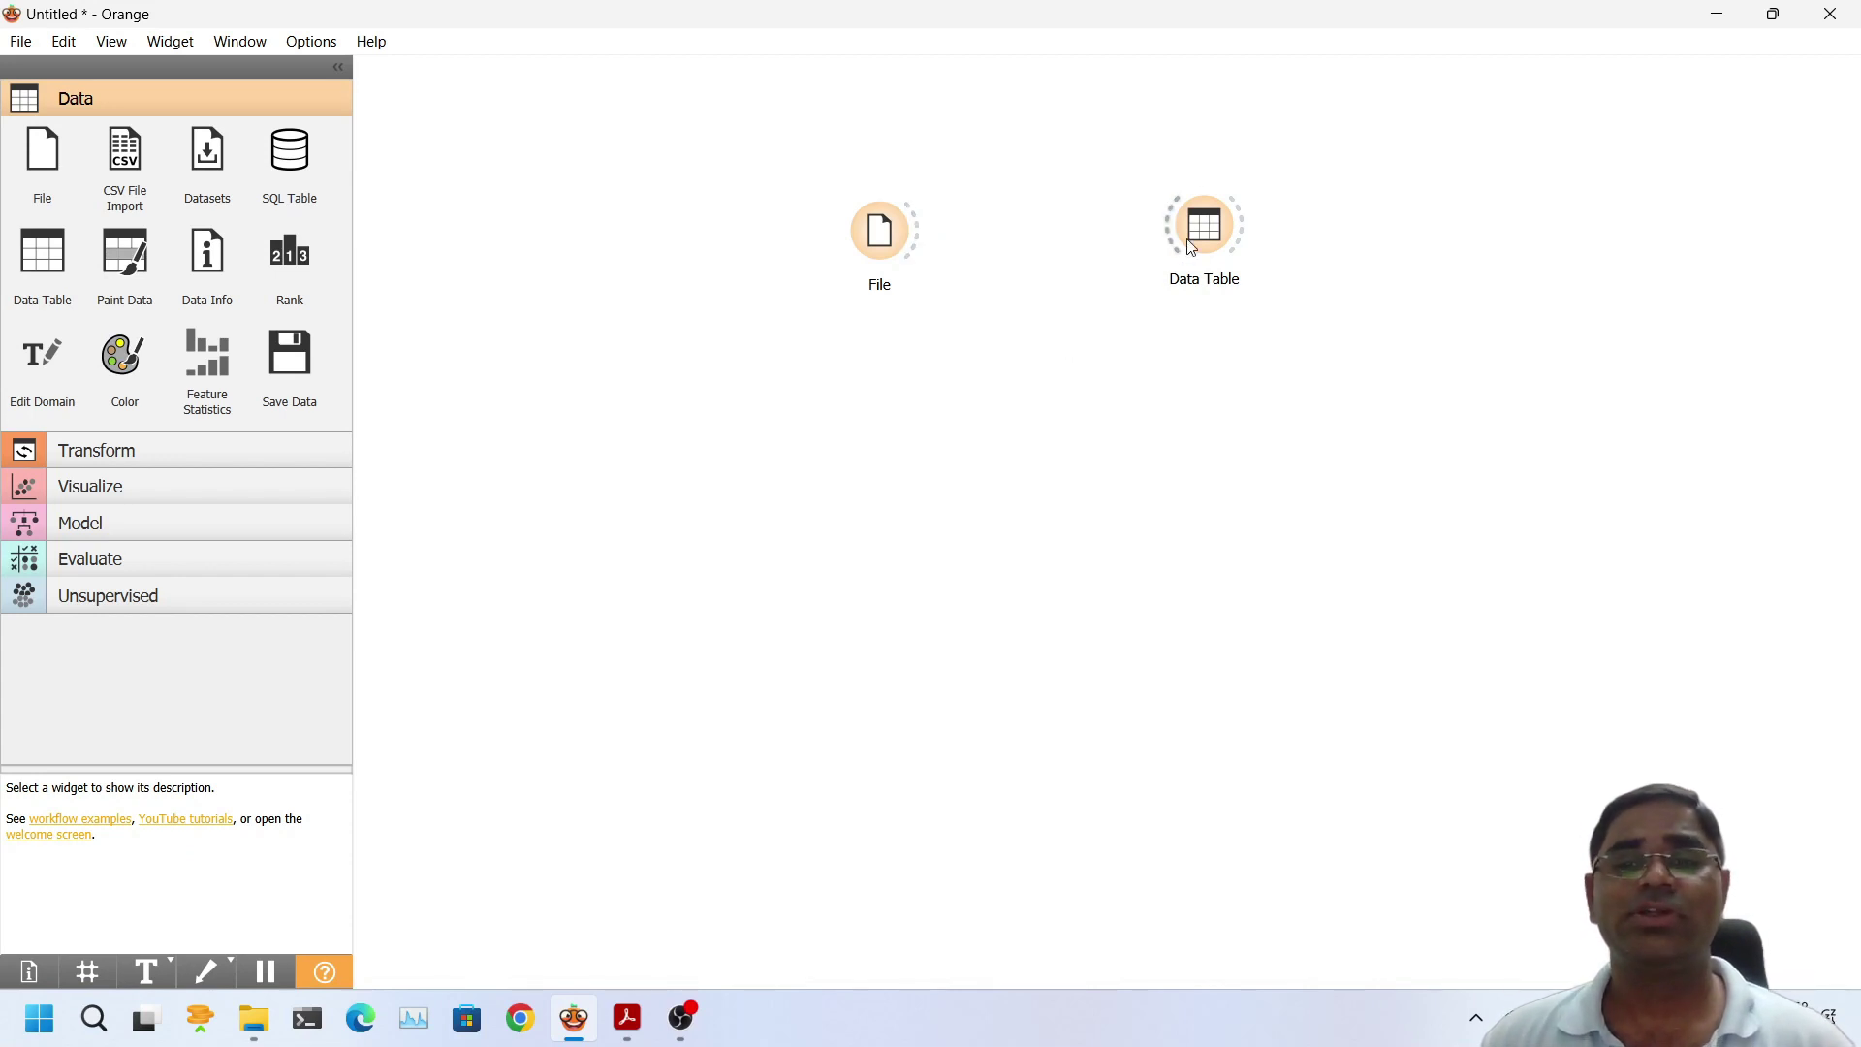
double_click(1218, 235)
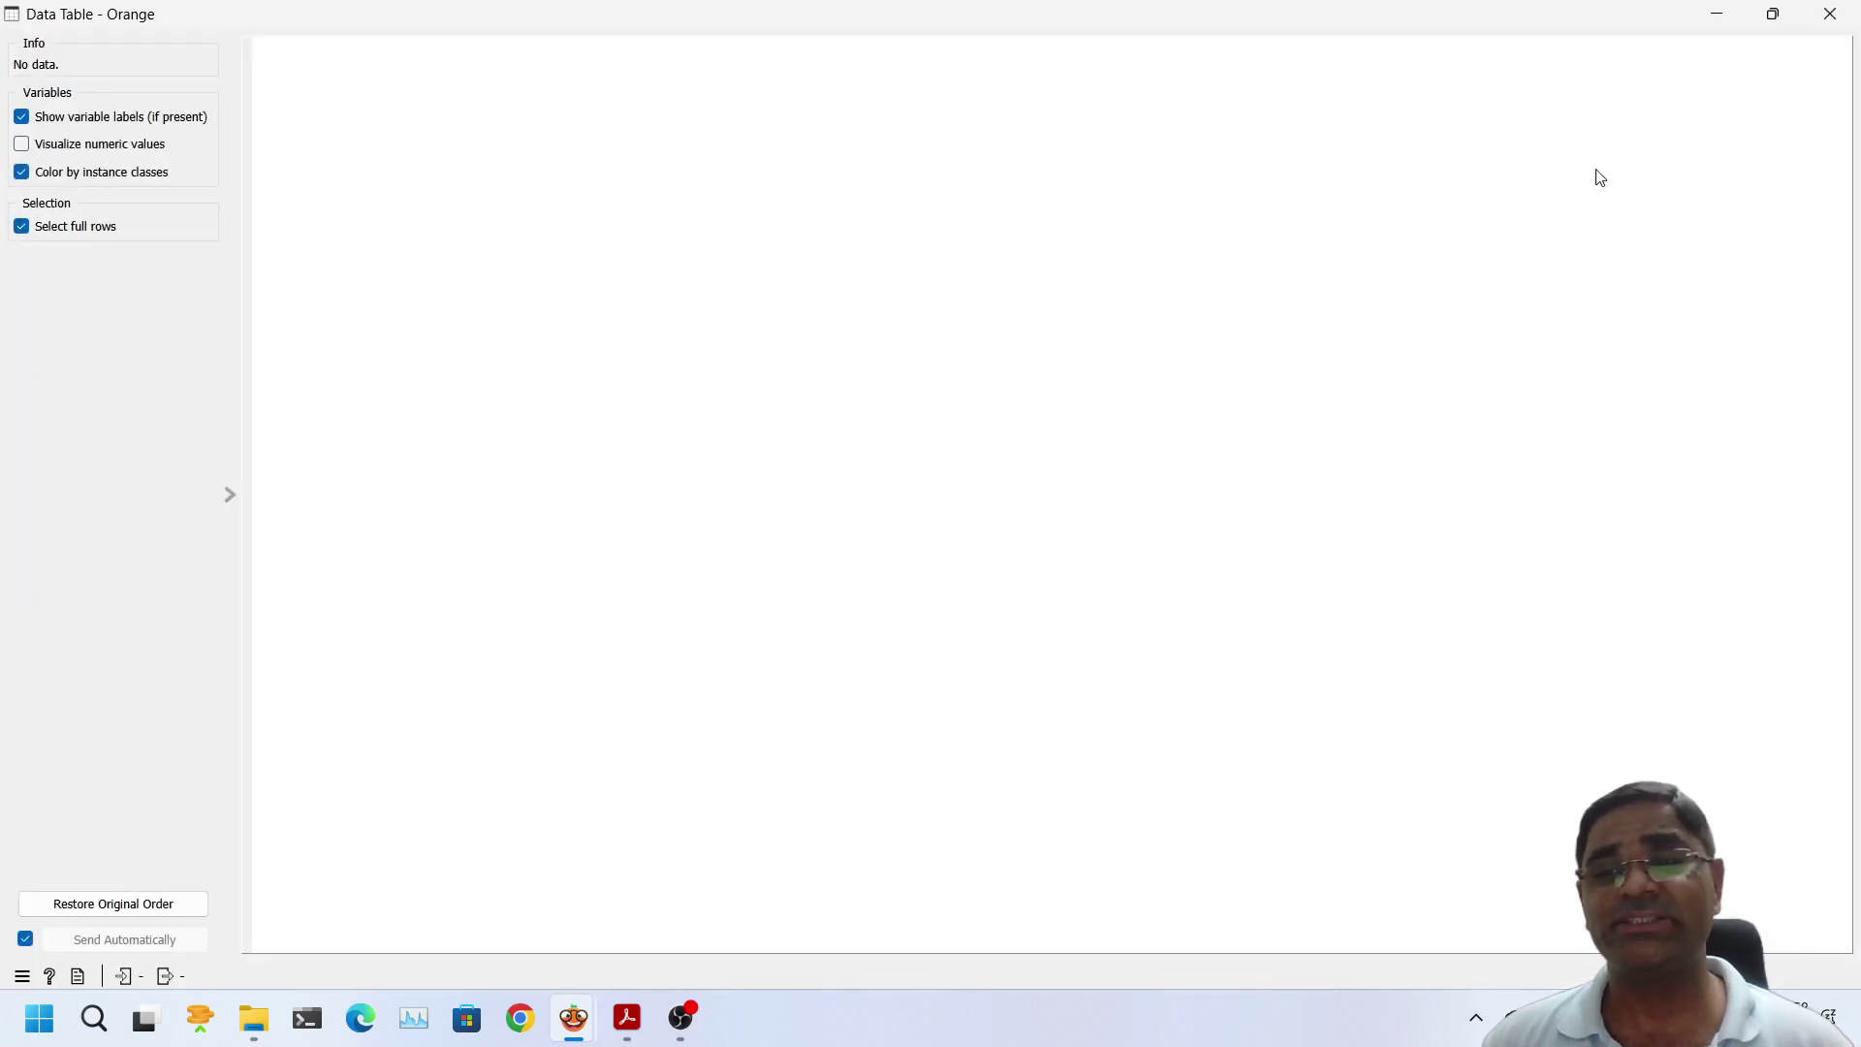
left_click(1830, 14)
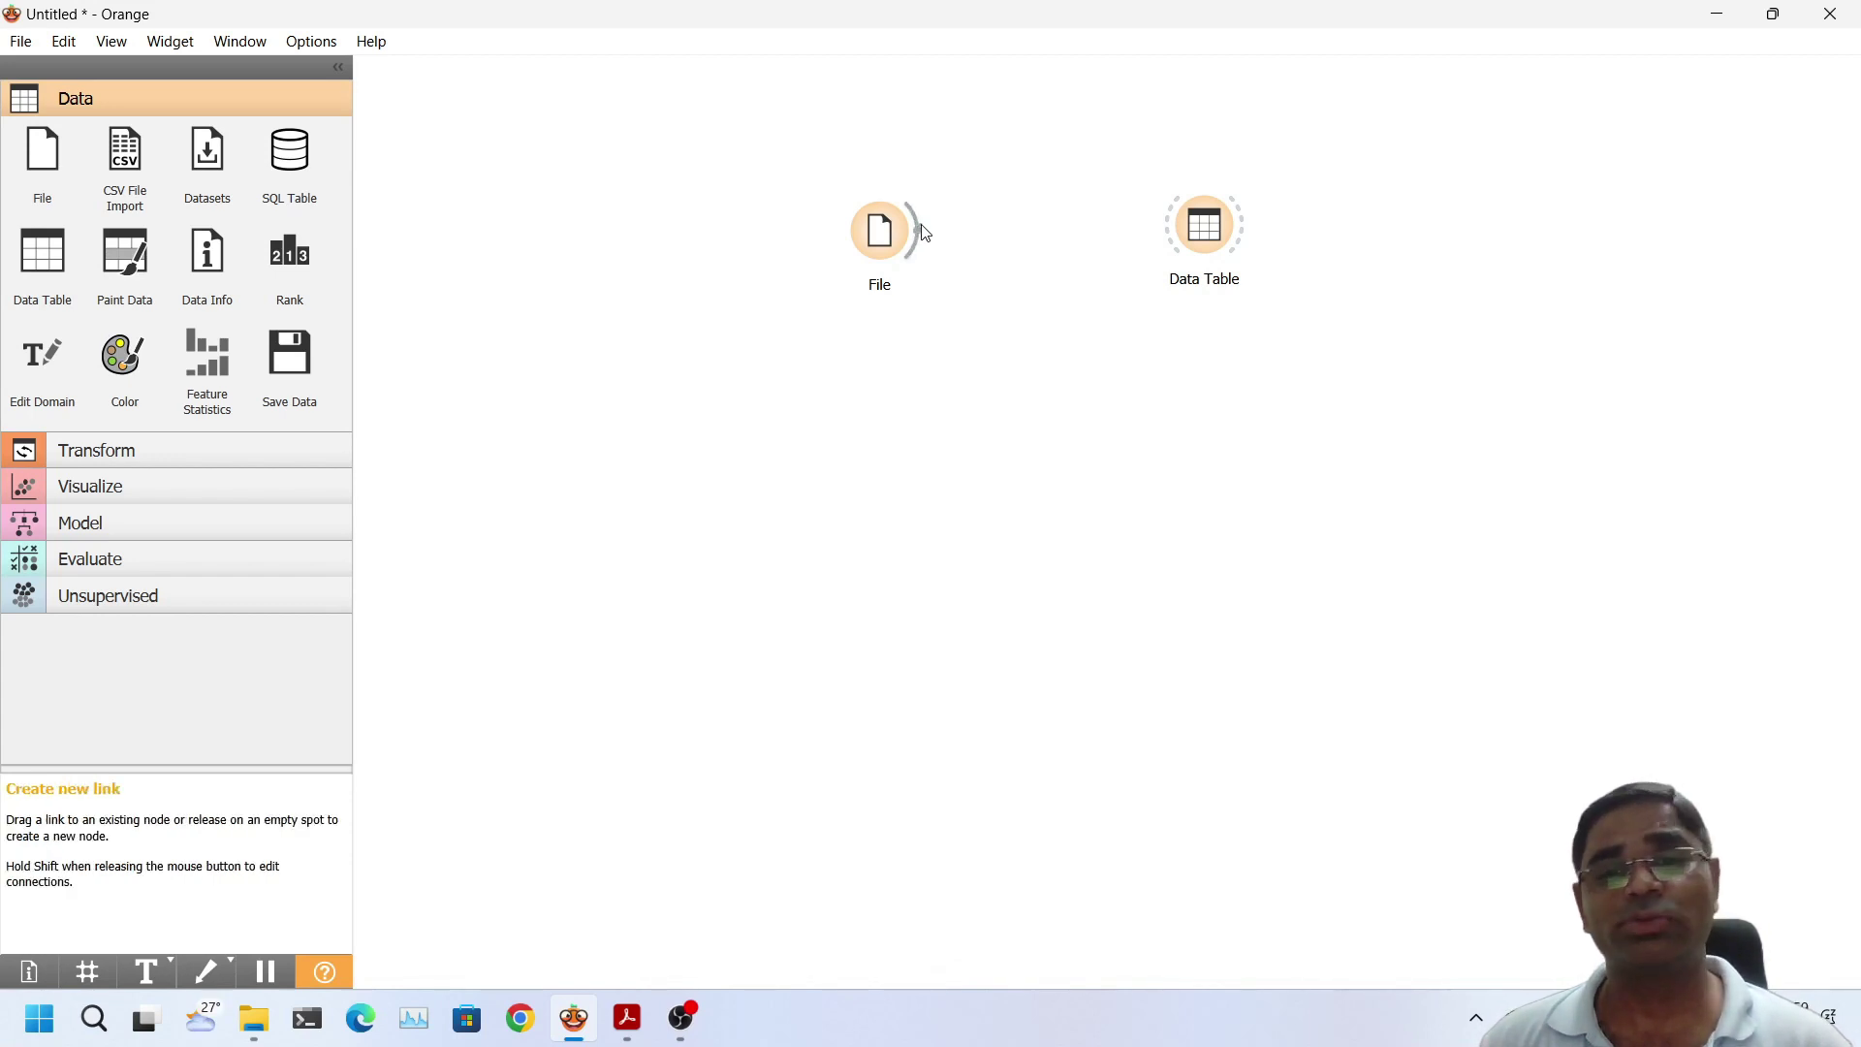
left_click_drag(924, 228, 1176, 231)
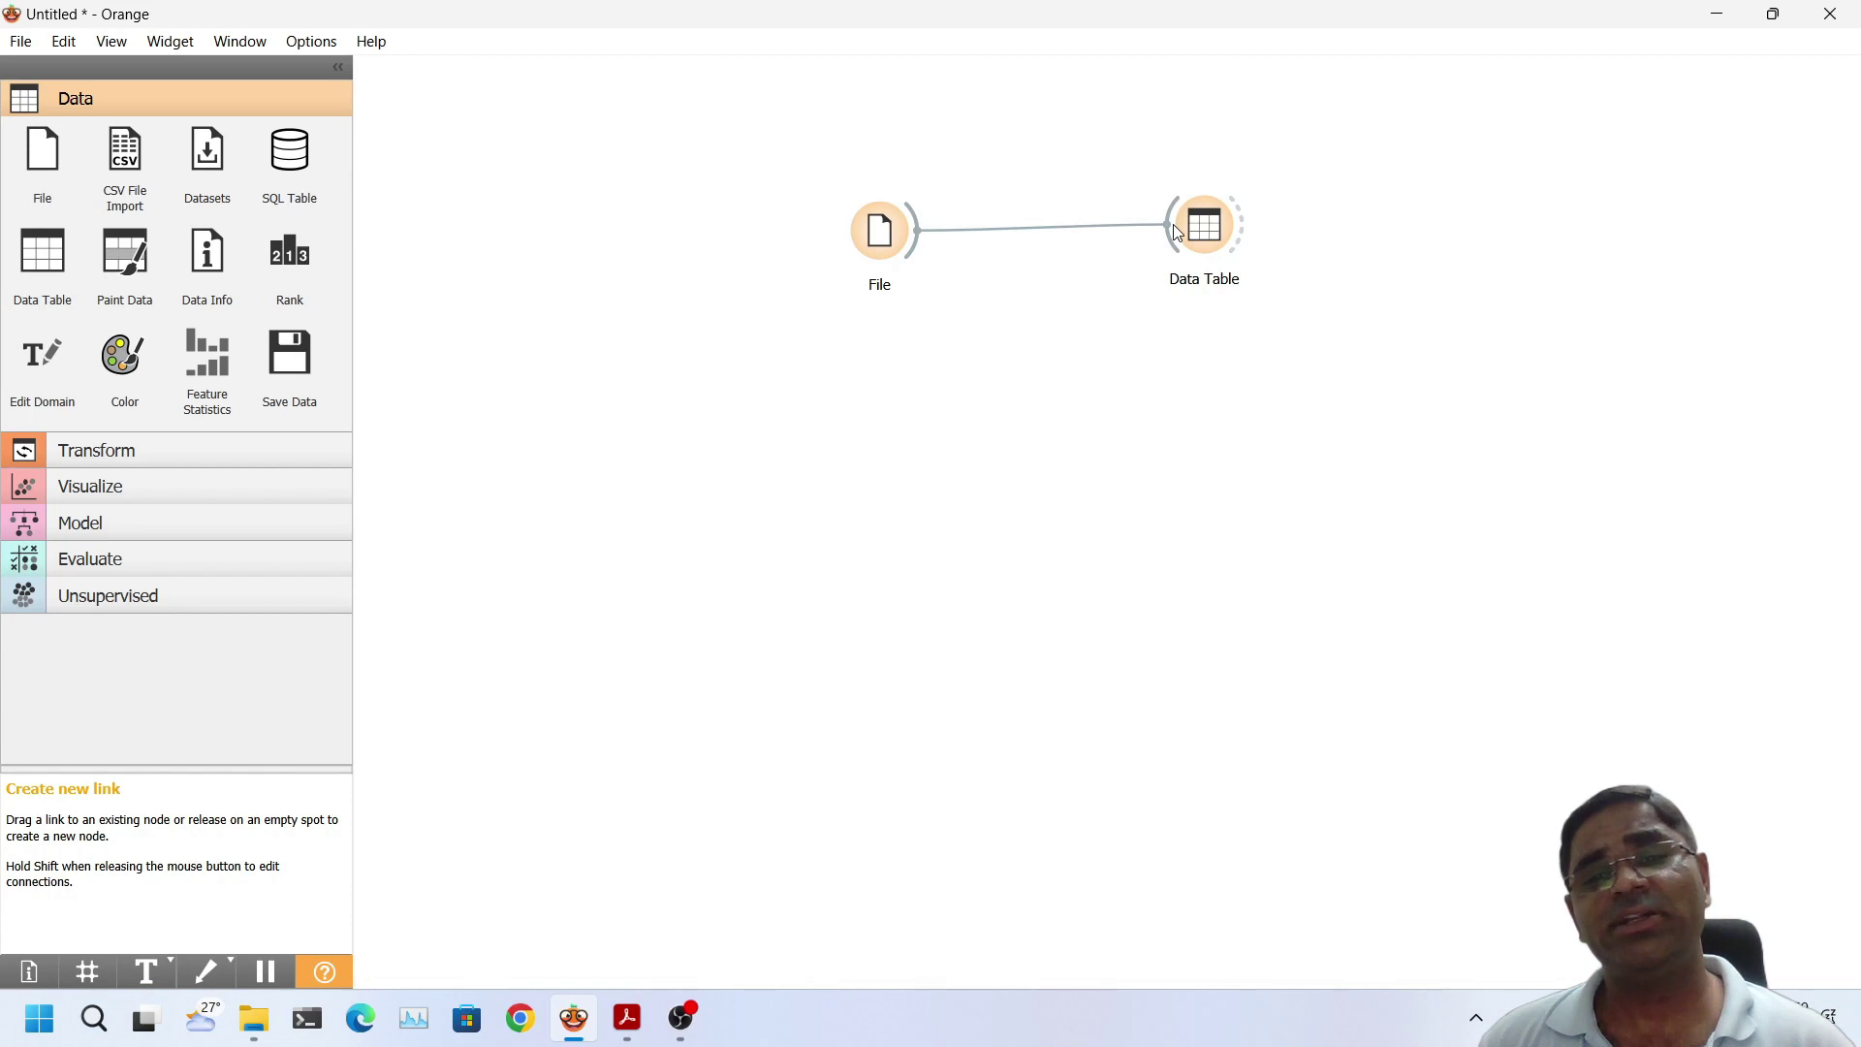
Link File to Data Table, browse the 520-row diabetes table's columns, then close it
left_click_drag(1176, 232, 1176, 232)
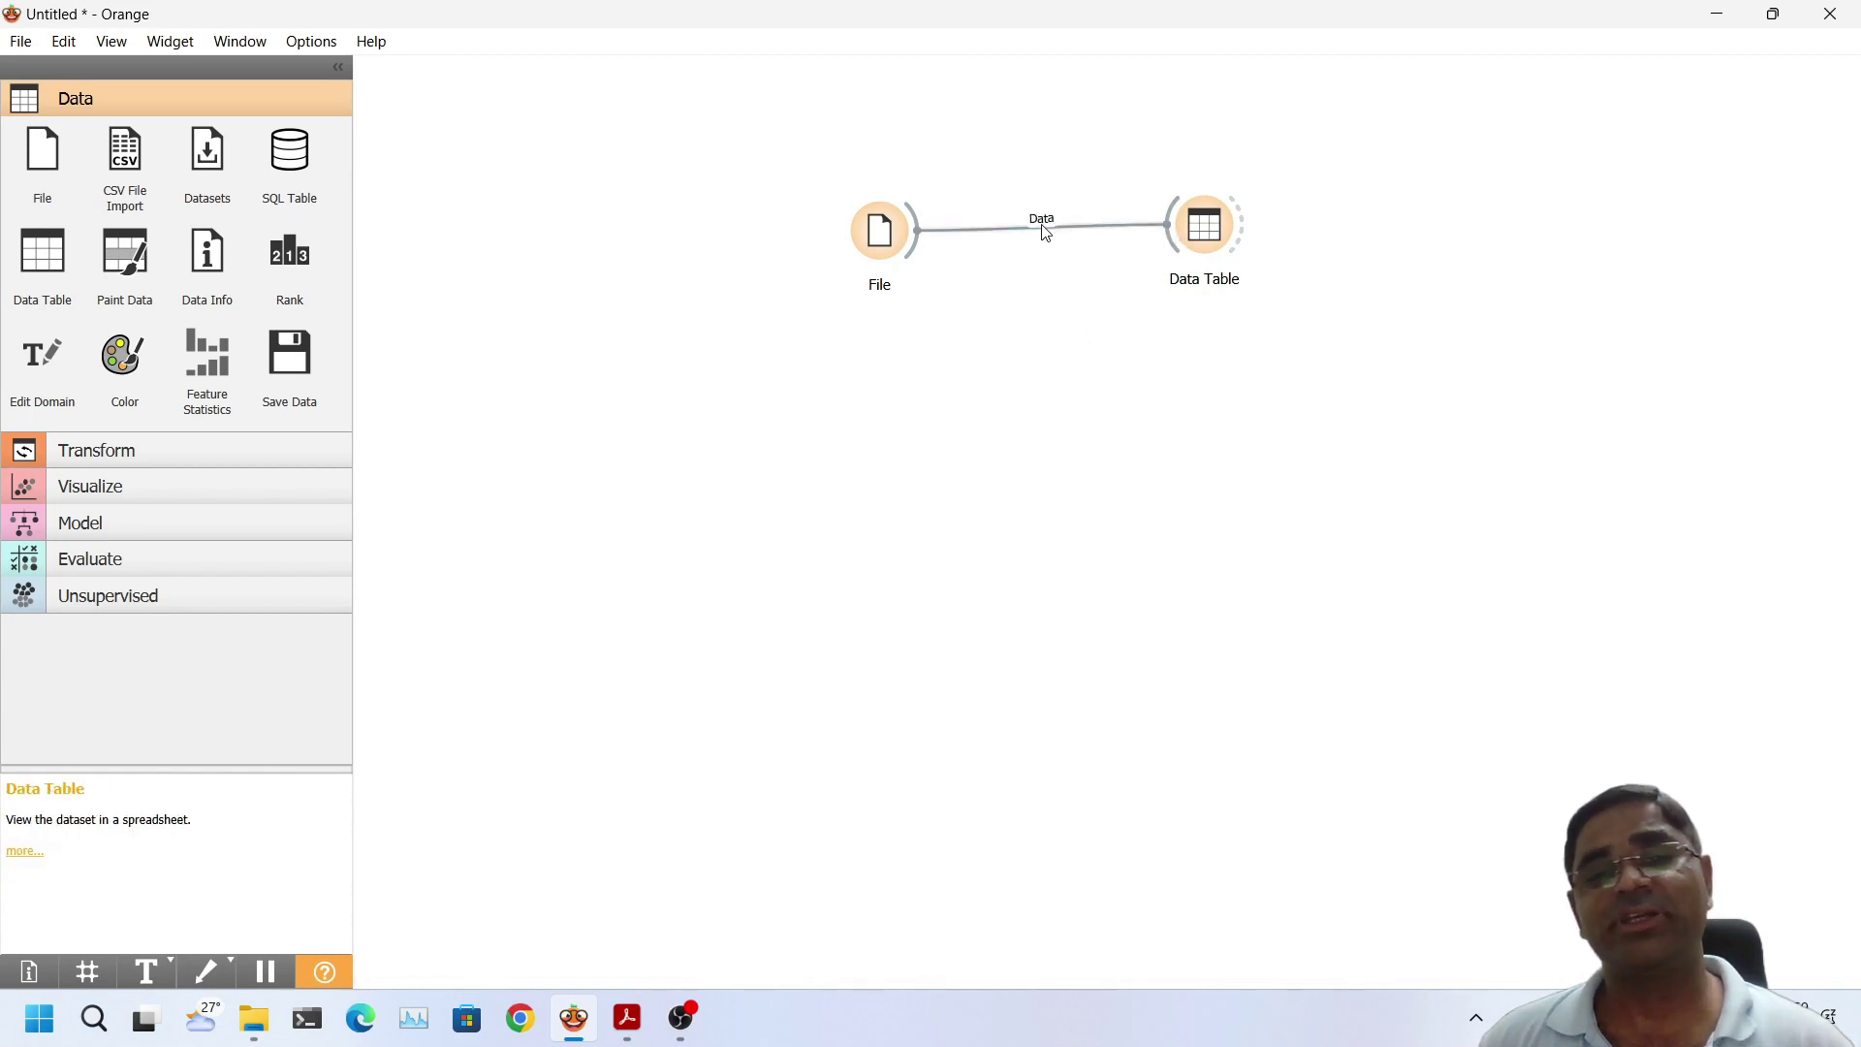
left_click(1210, 235)
double_click(1211, 234)
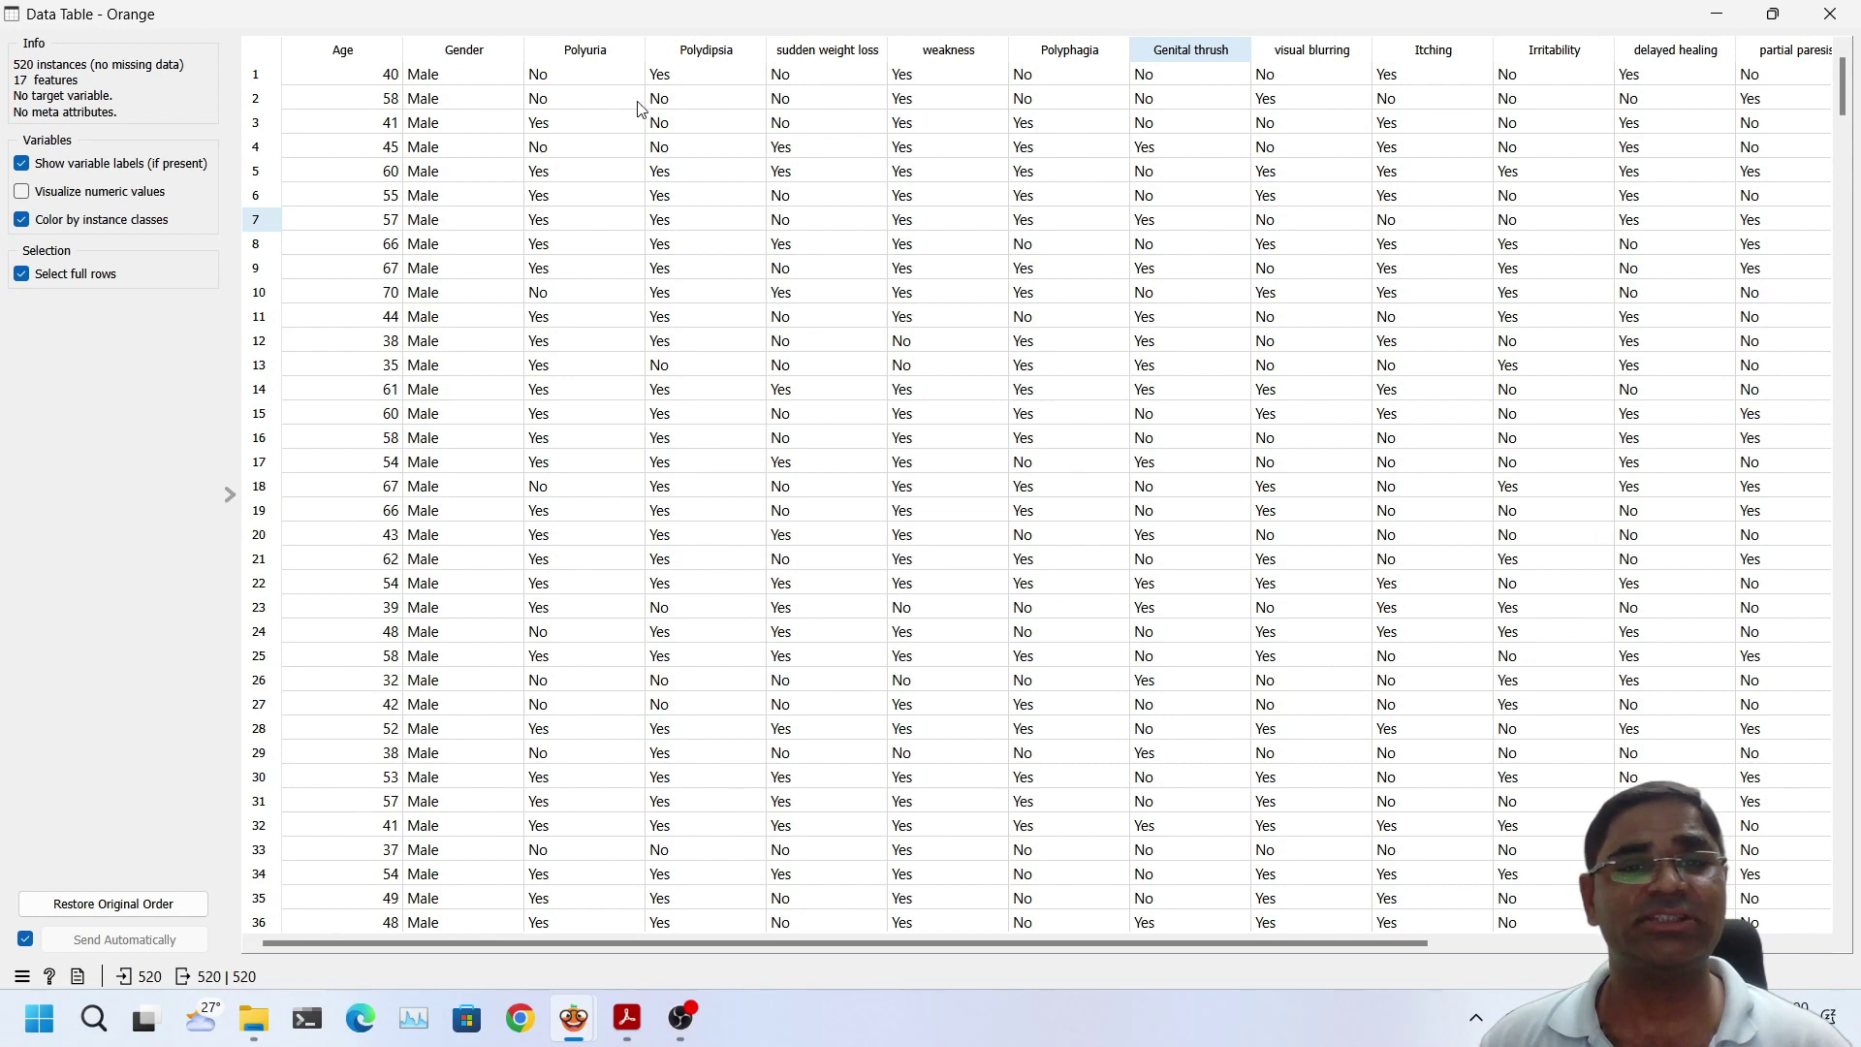
left_click_drag(1111, 945, 1495, 930)
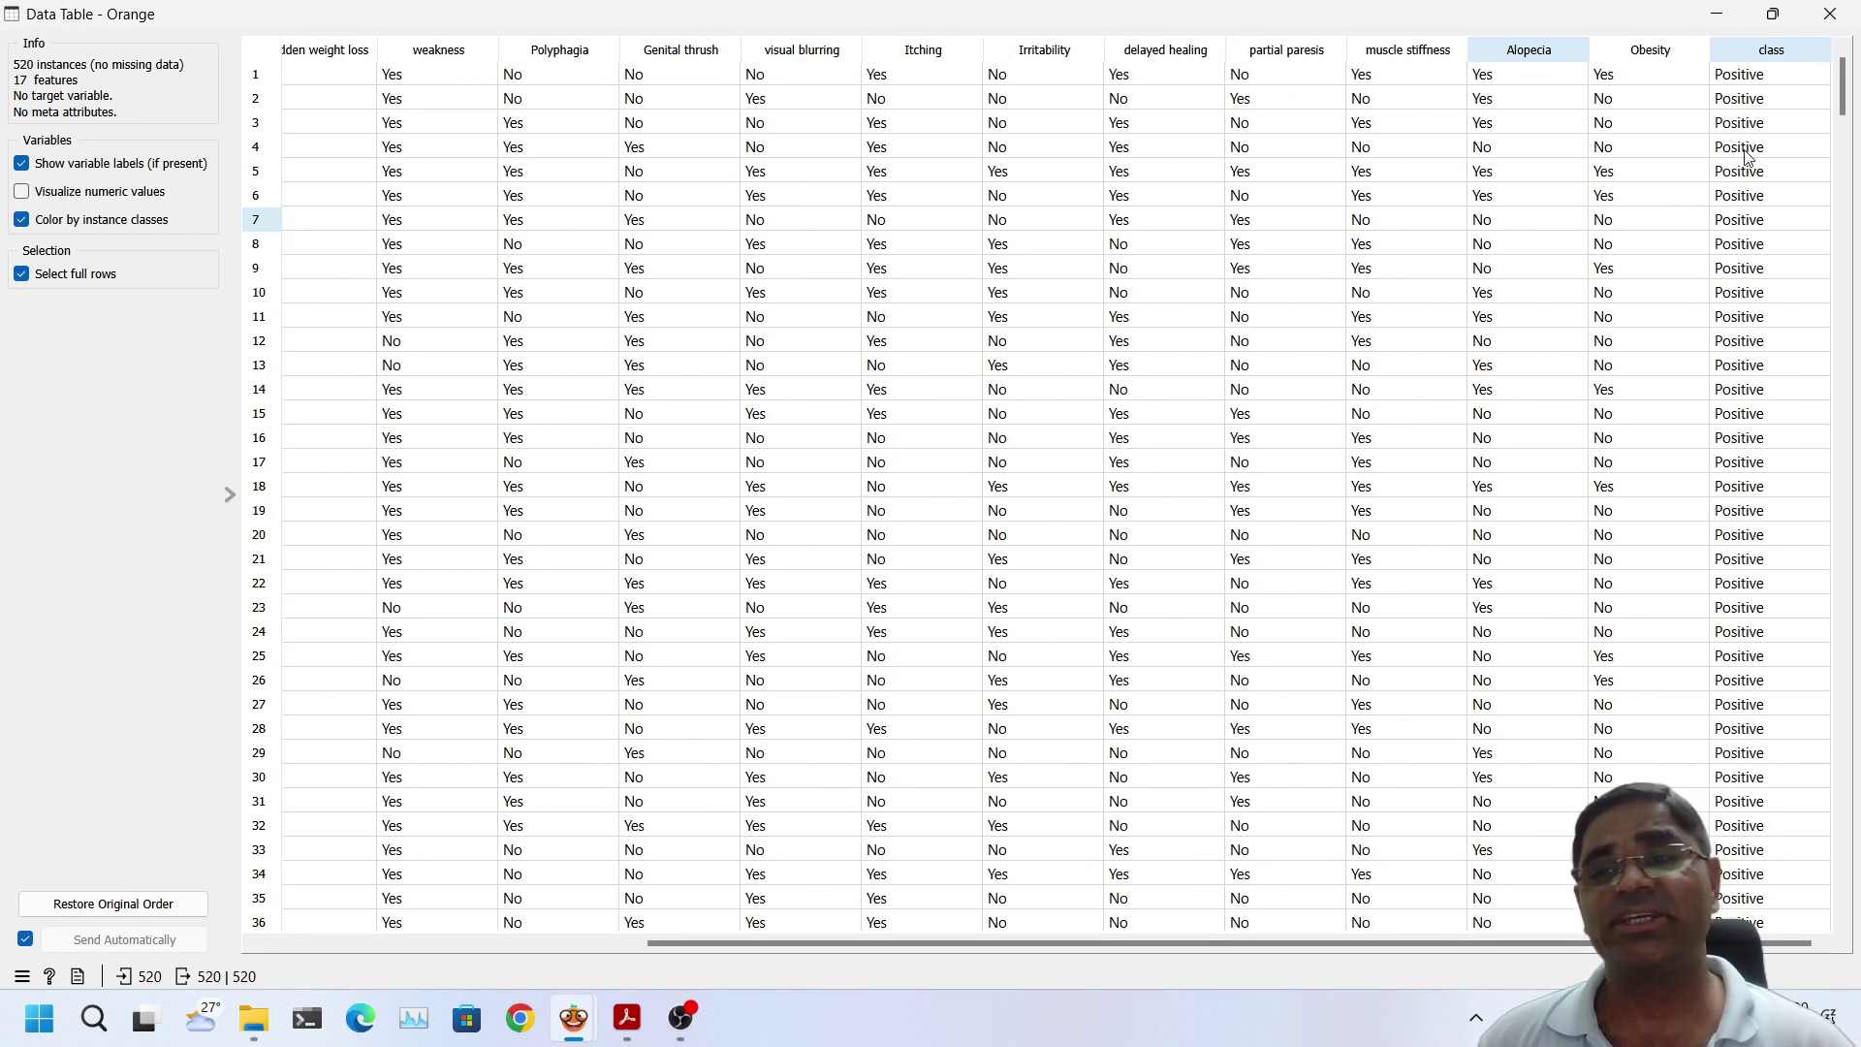
left_click(1828, 13)
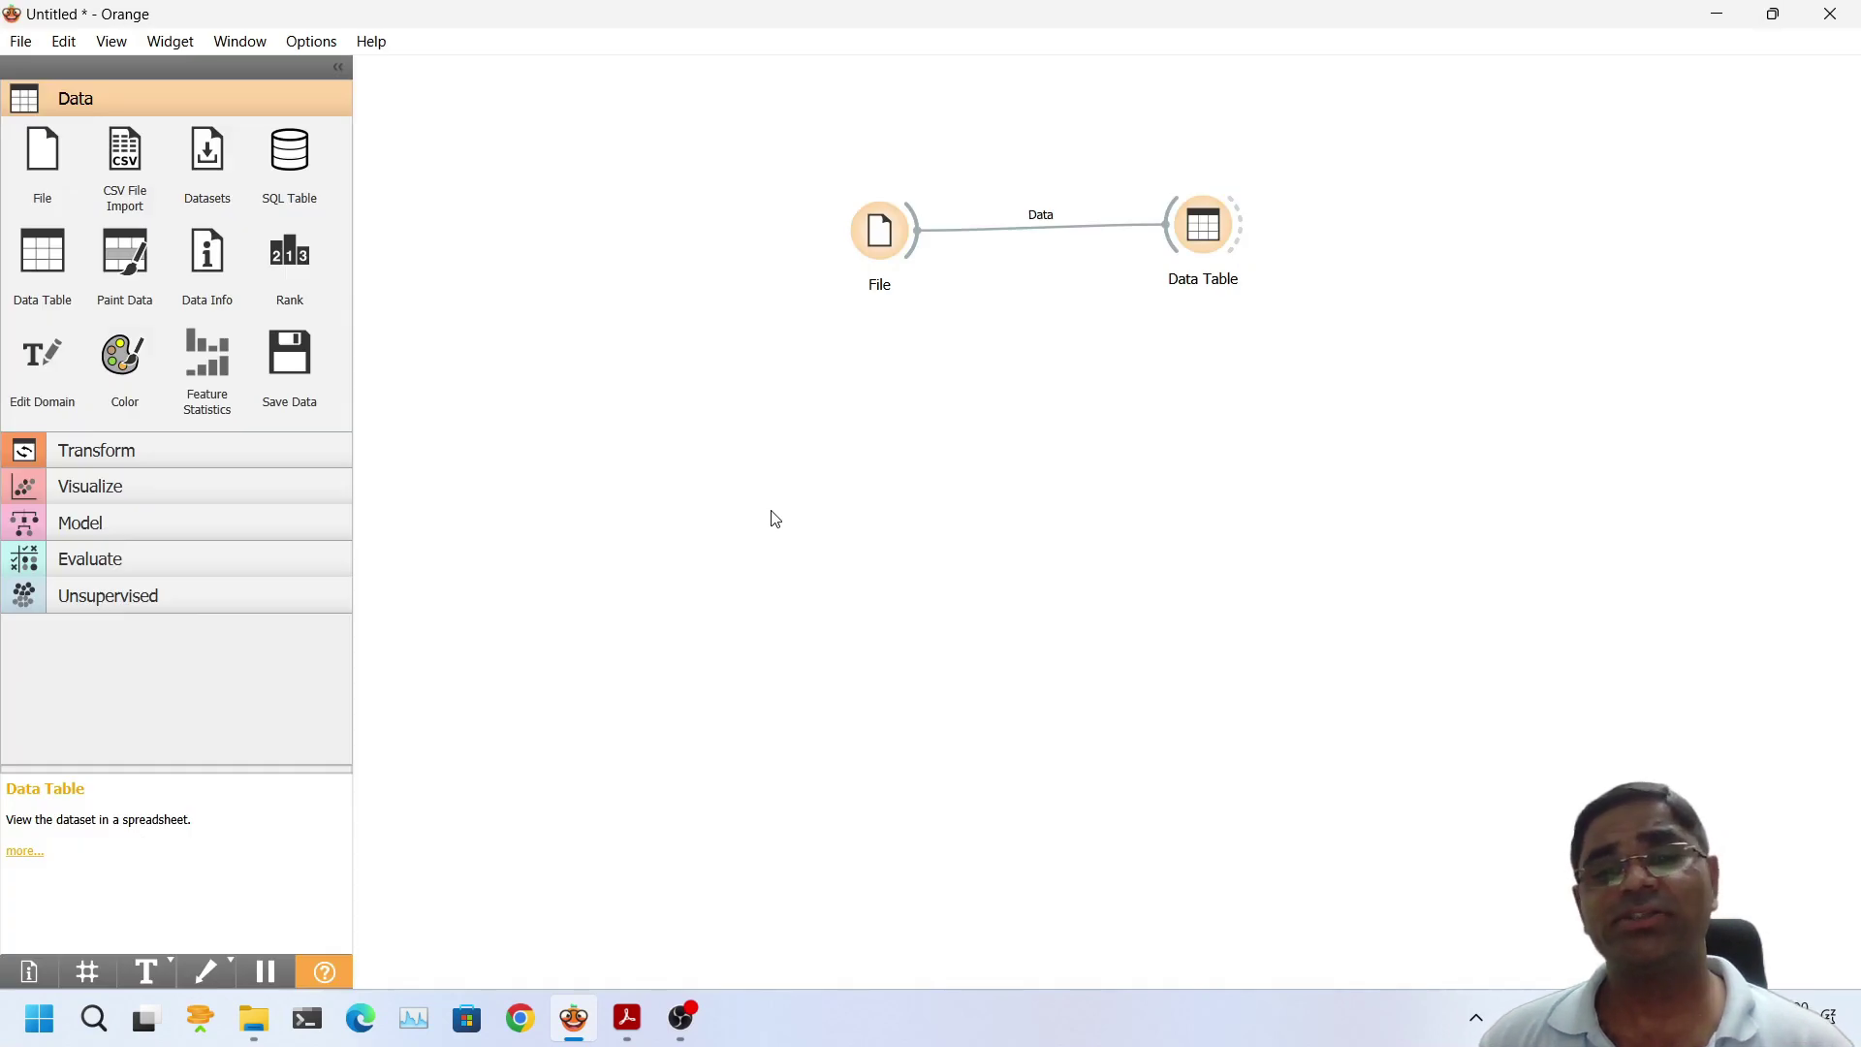
Switch the widget panel to the Visualize category and start dragging Distributions toward the canvas
left_click(274, 446)
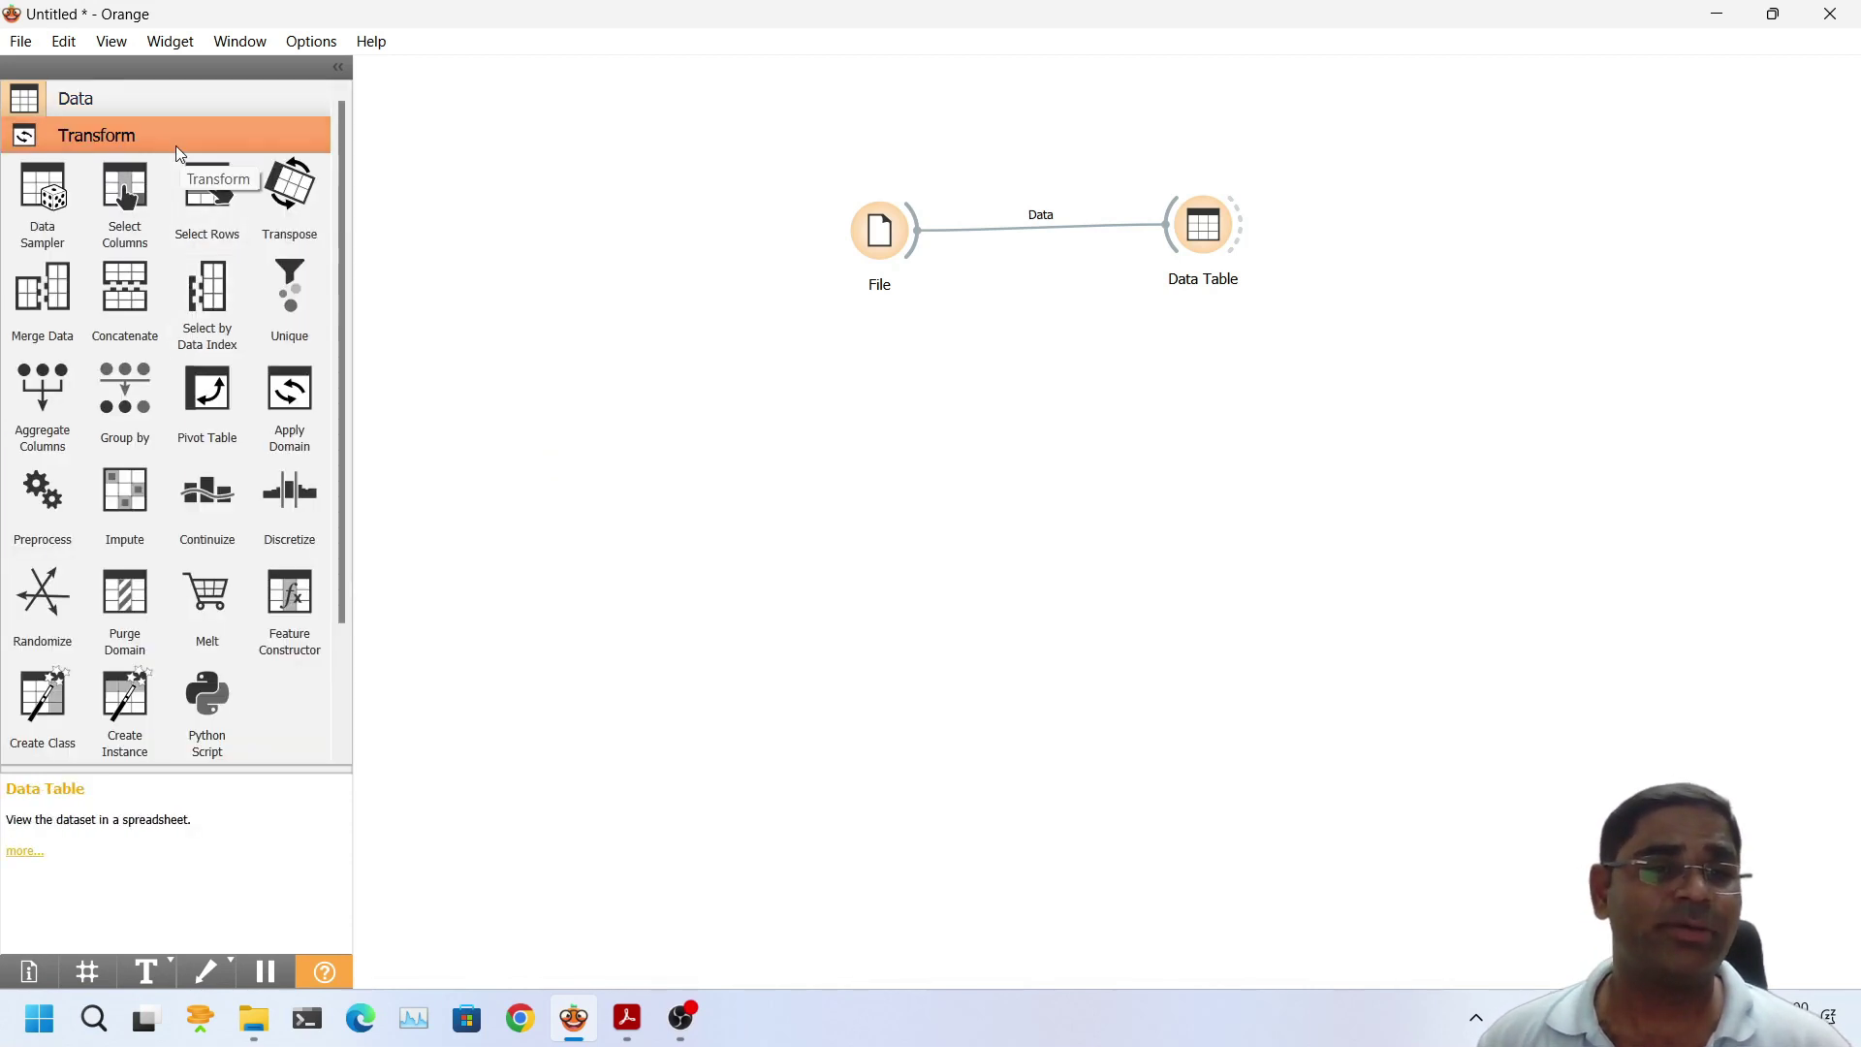
scroll(165, 582, "down", 3)
left_click(126, 634)
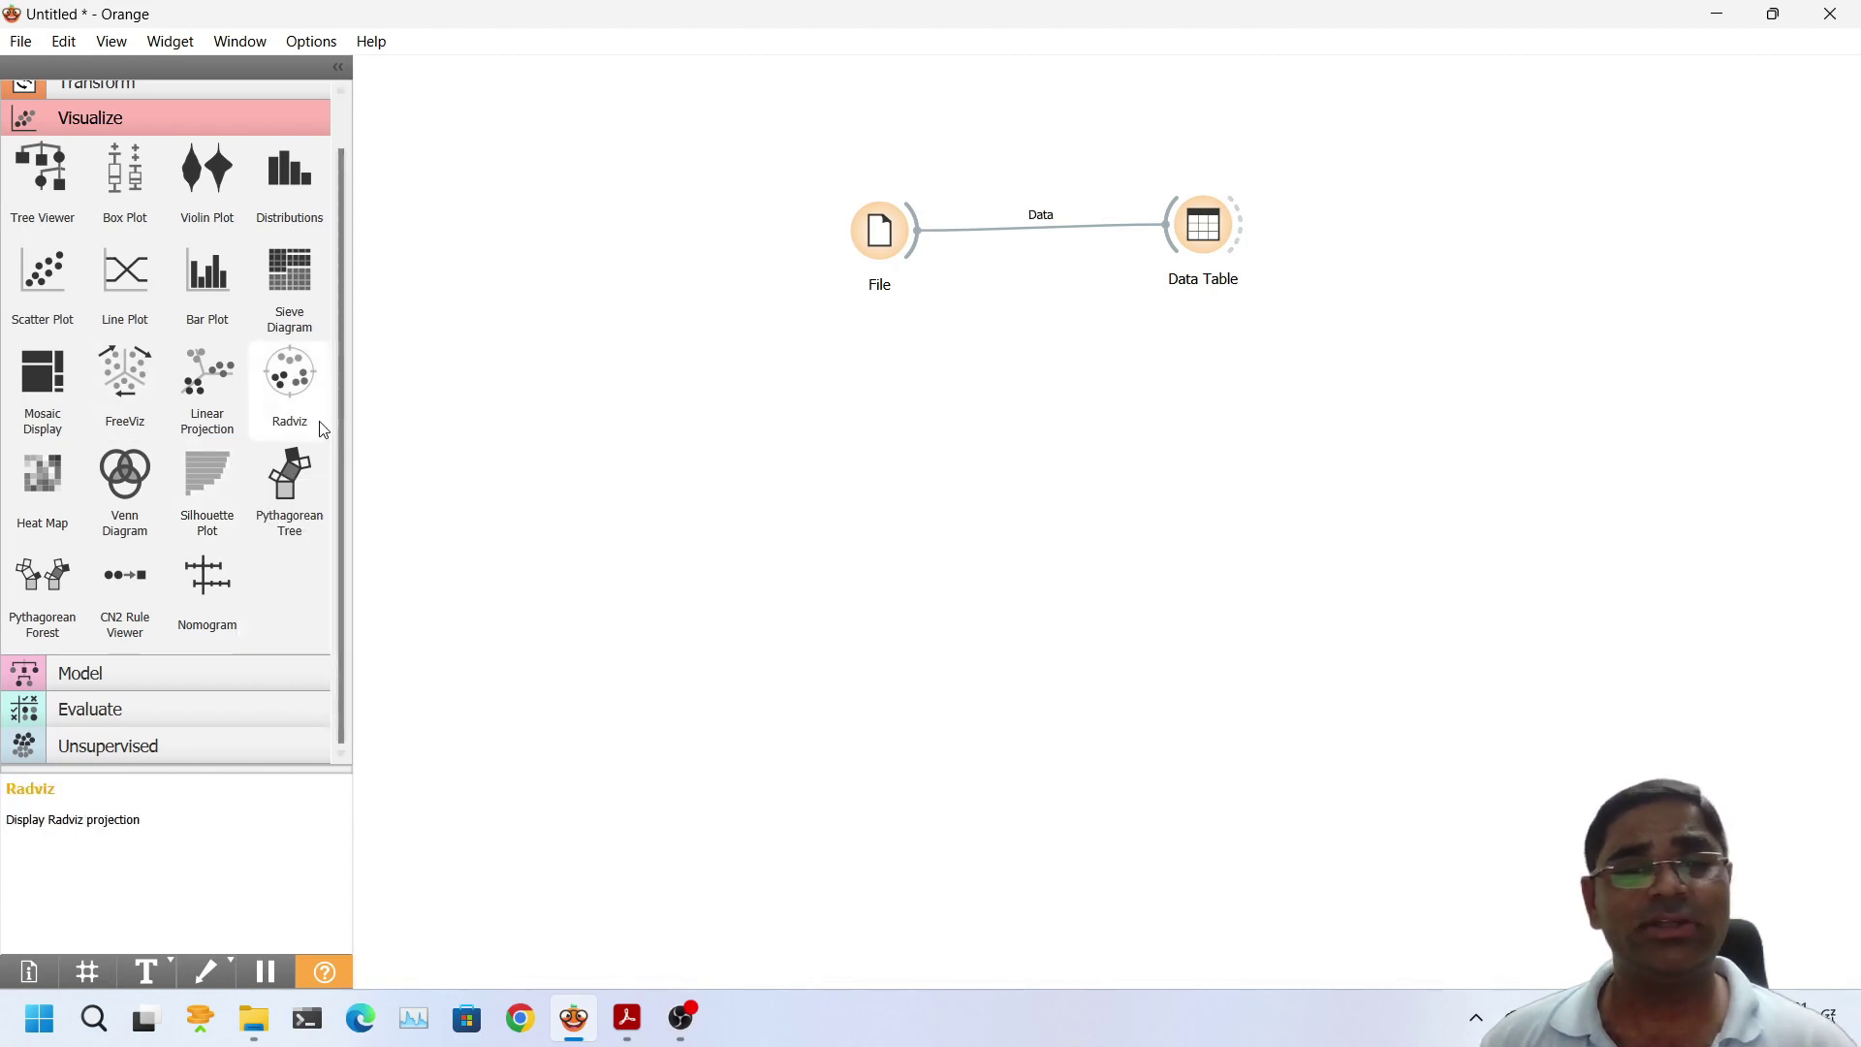
scroll(138, 279, "up", 1)
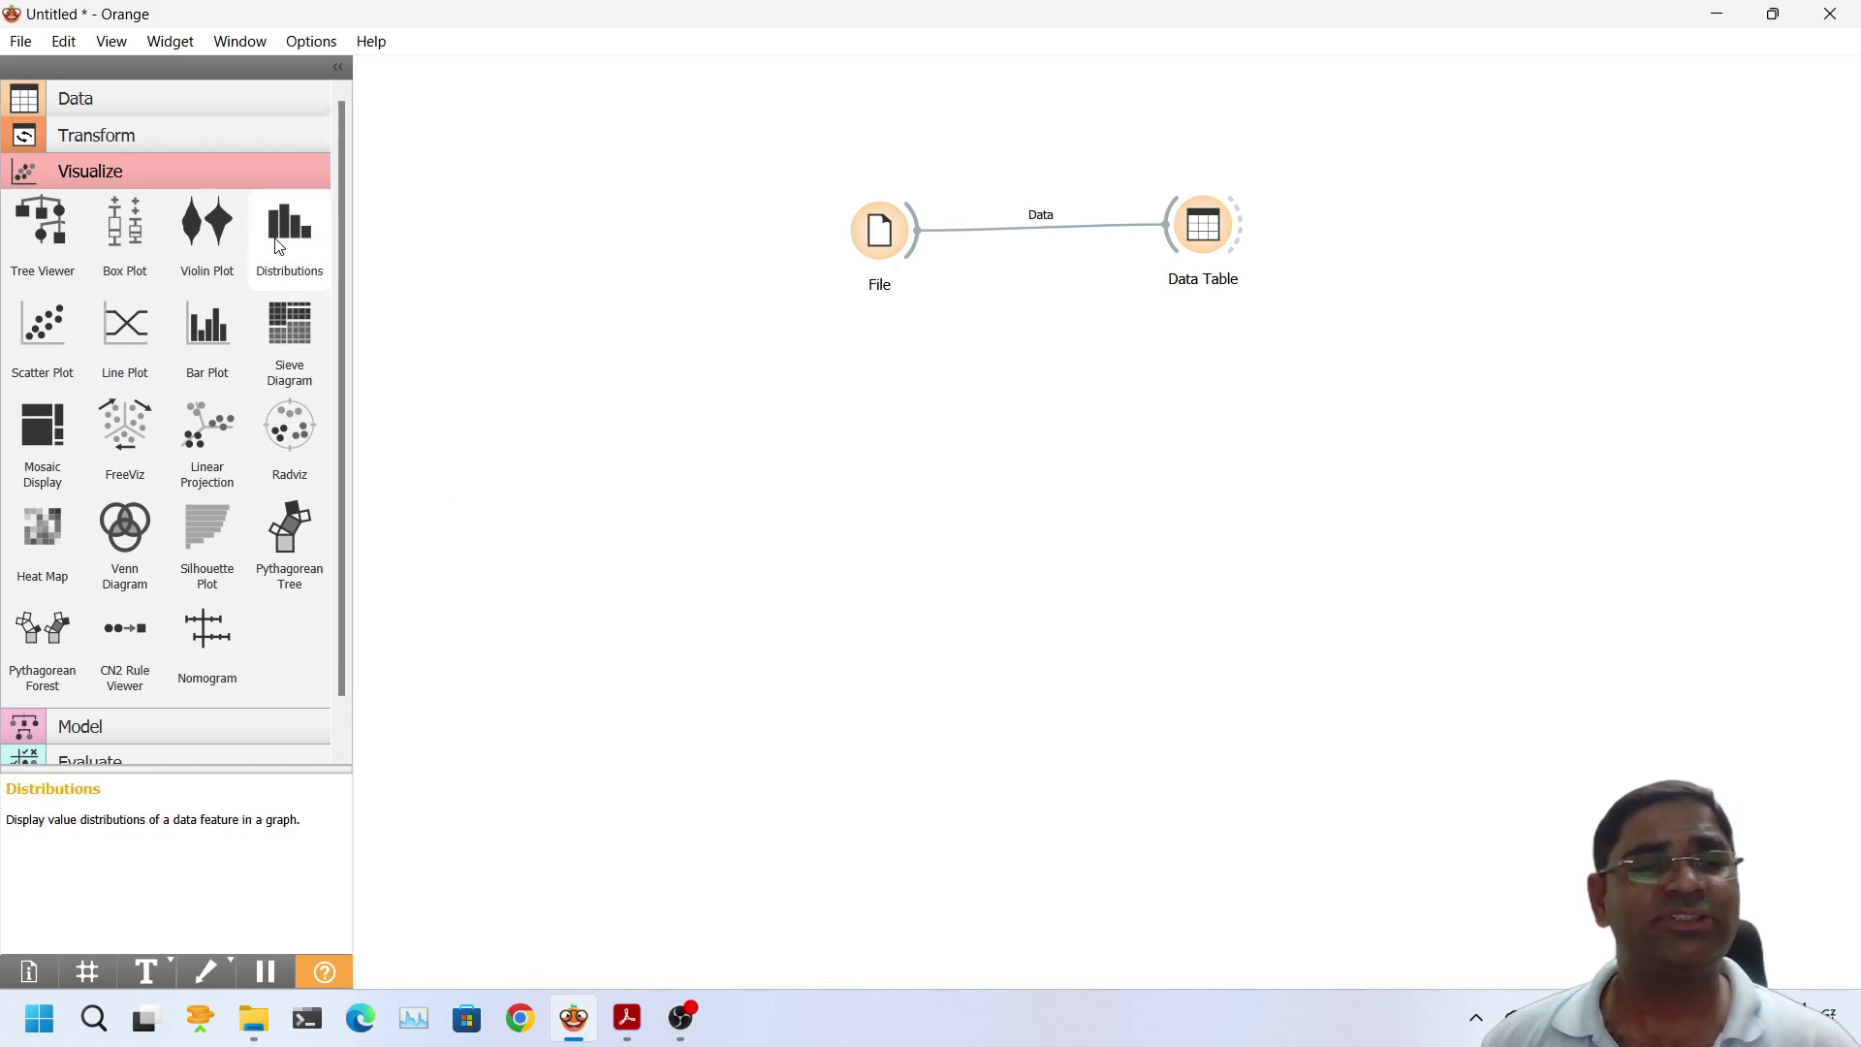
left_click_drag(279, 244, 1477, 219)
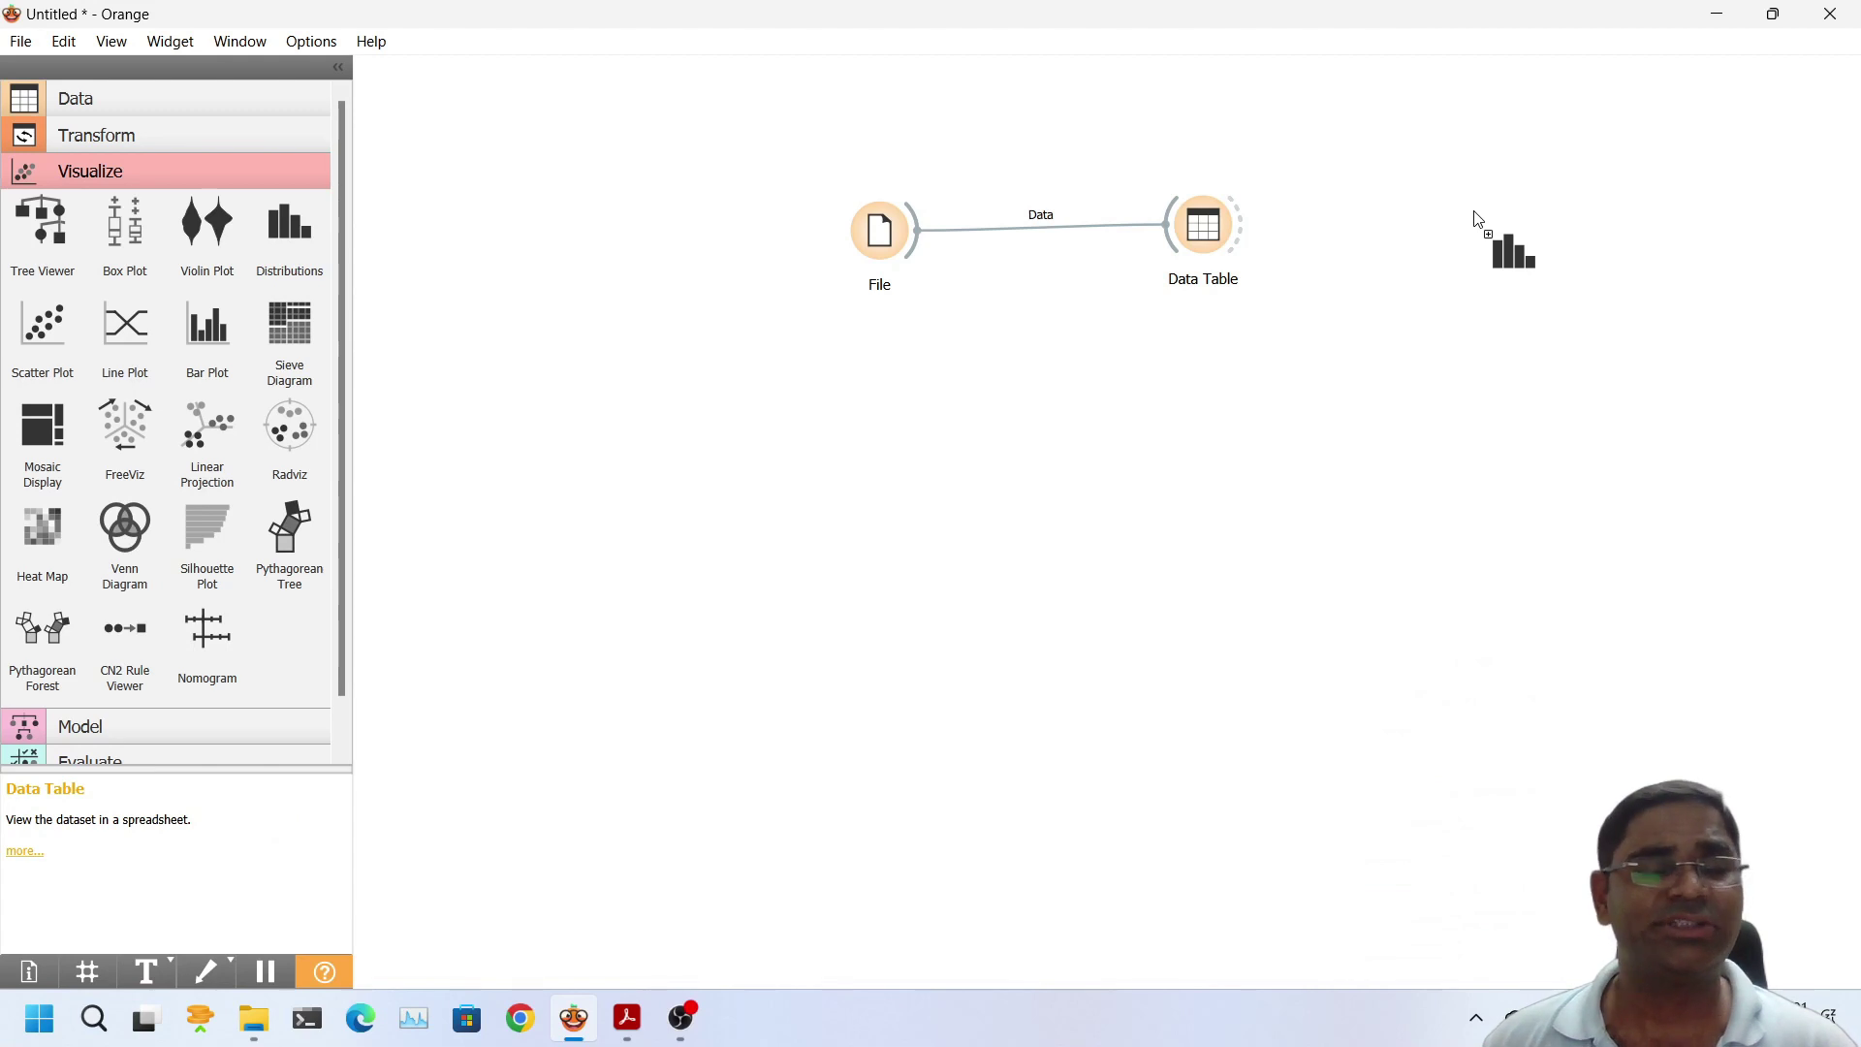
Place Distributions right of Data Table and feed it Data Table's Selected Data output
left_click_drag(1477, 219, 1477, 219)
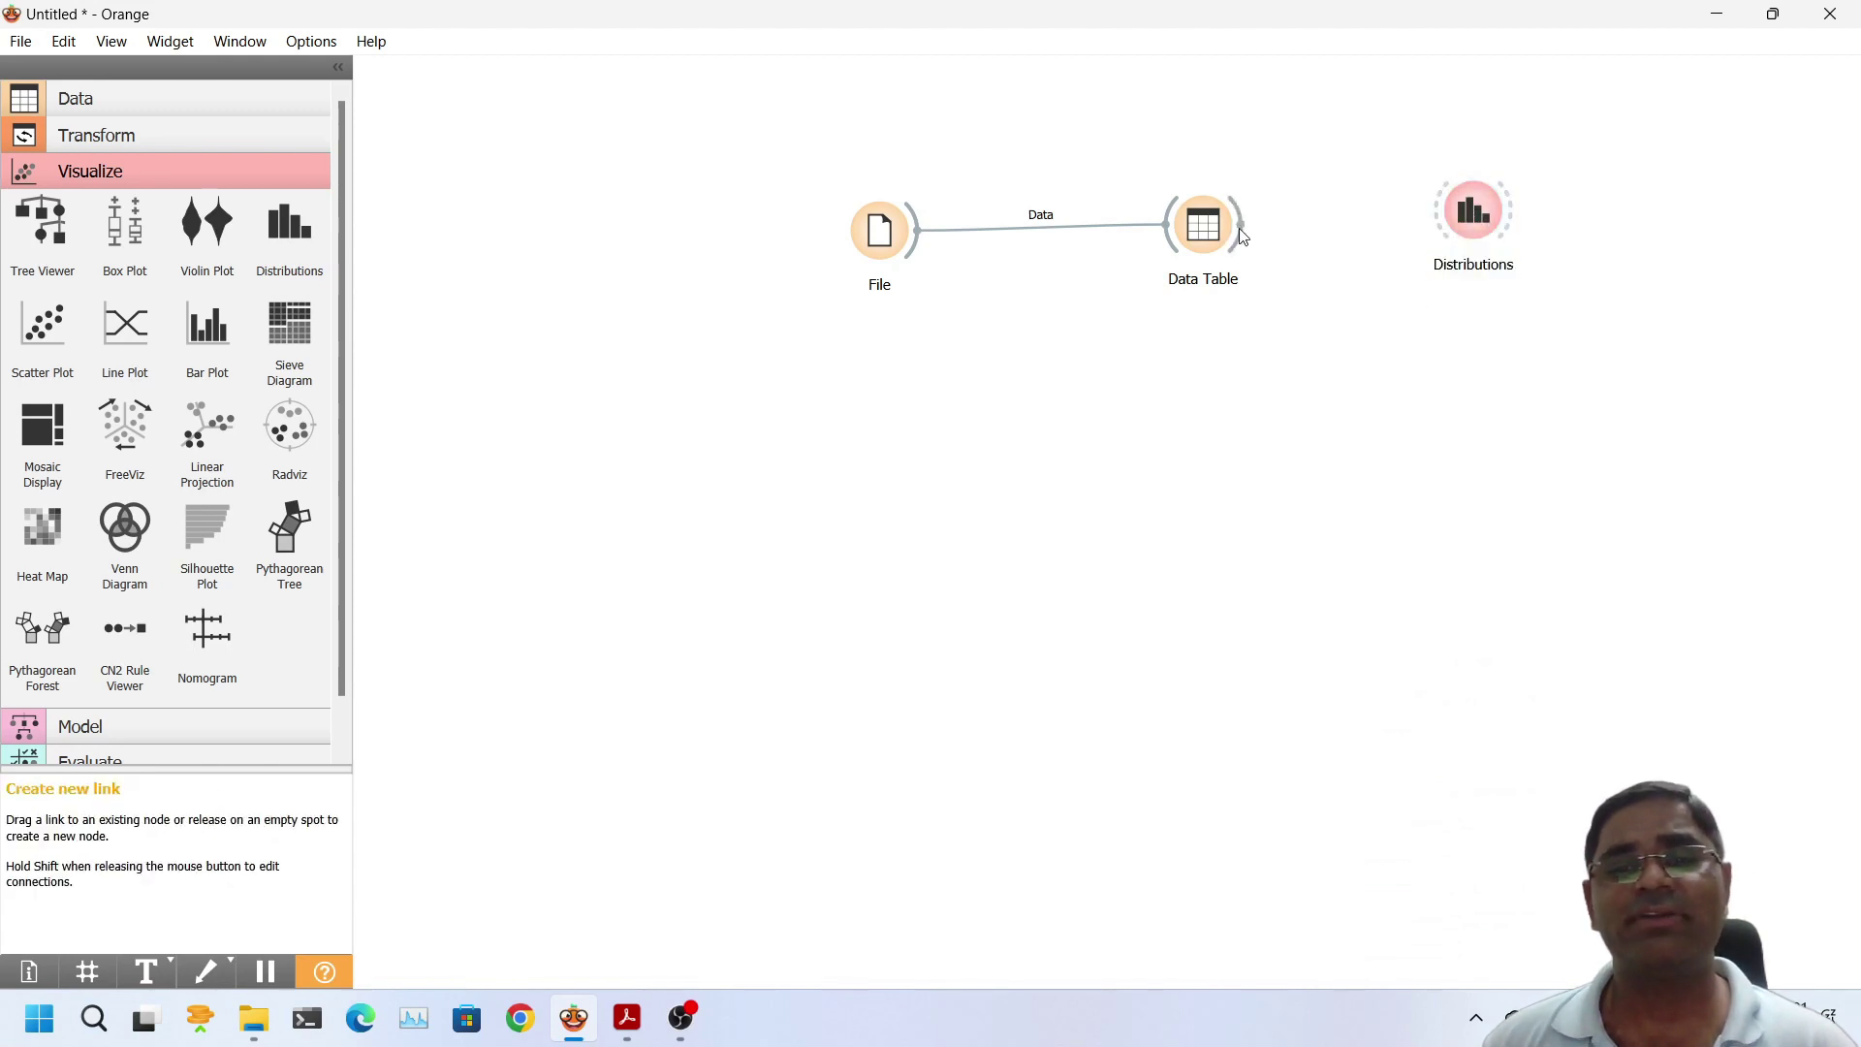
left_click_drag(1241, 227, 1435, 207)
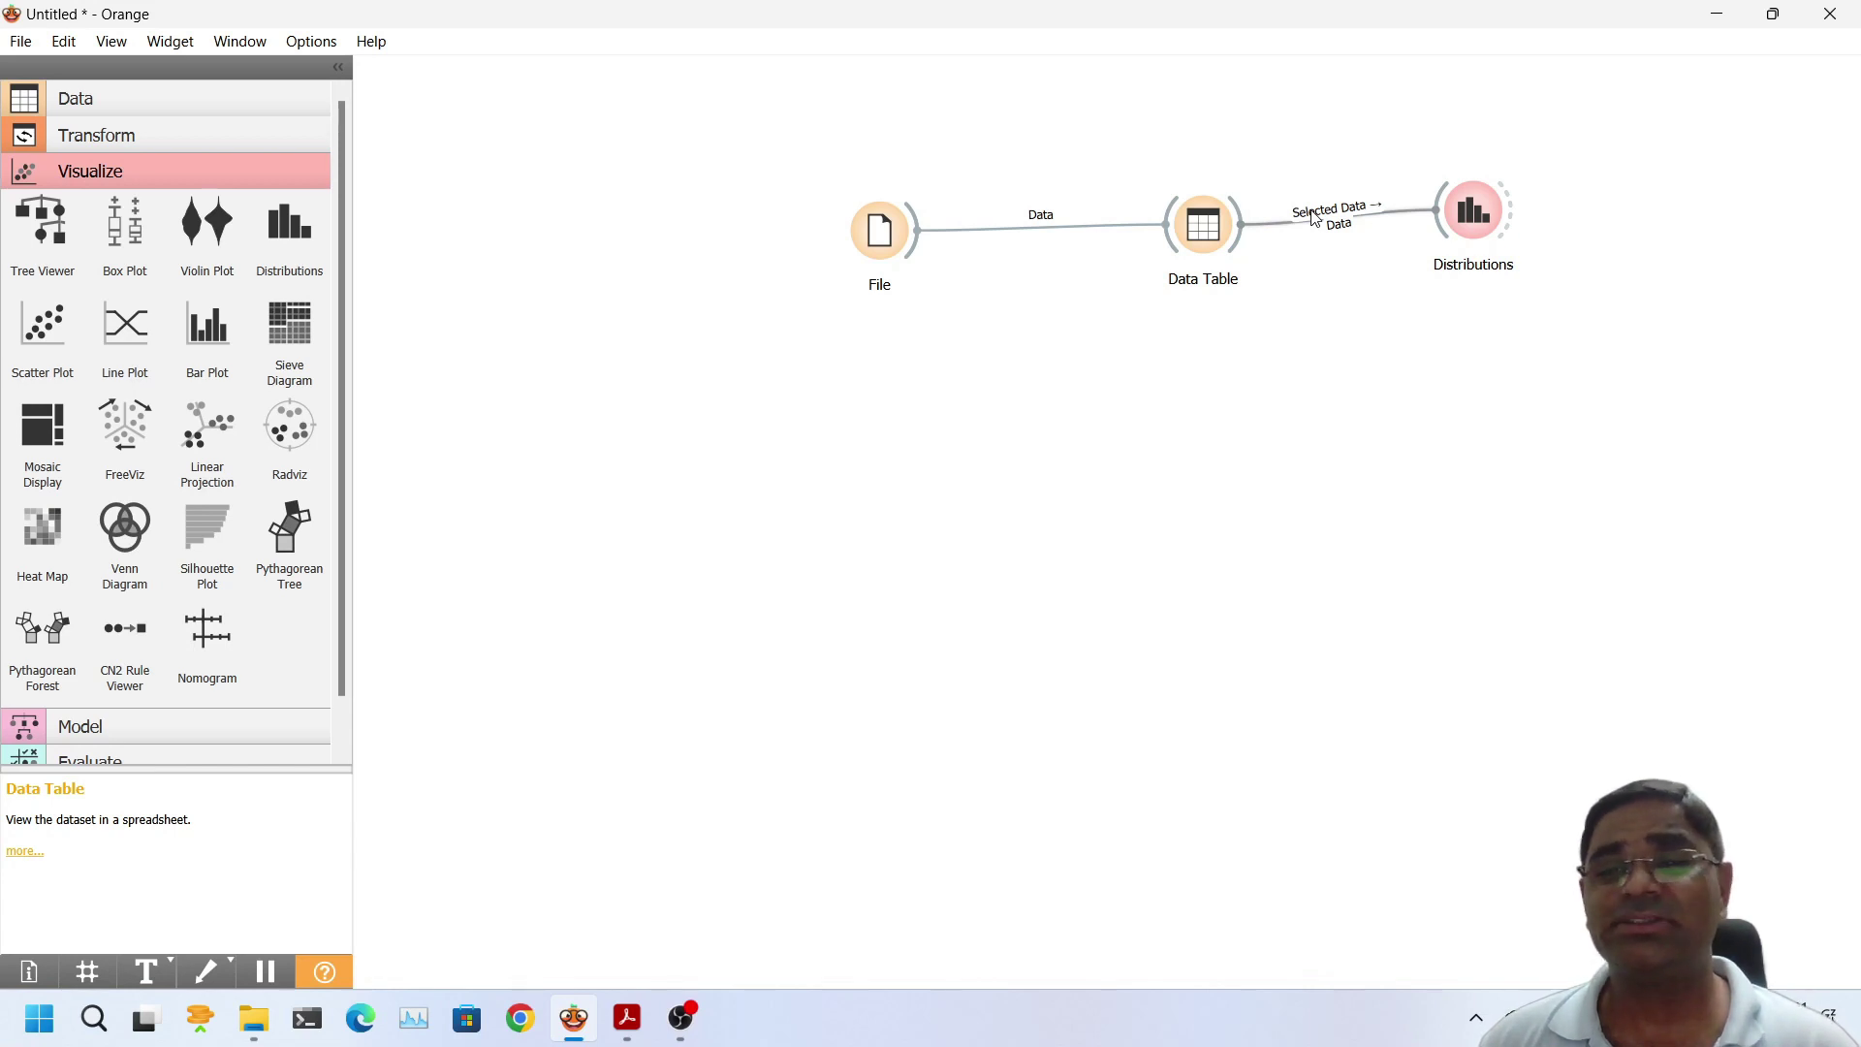
double_click(1203, 226)
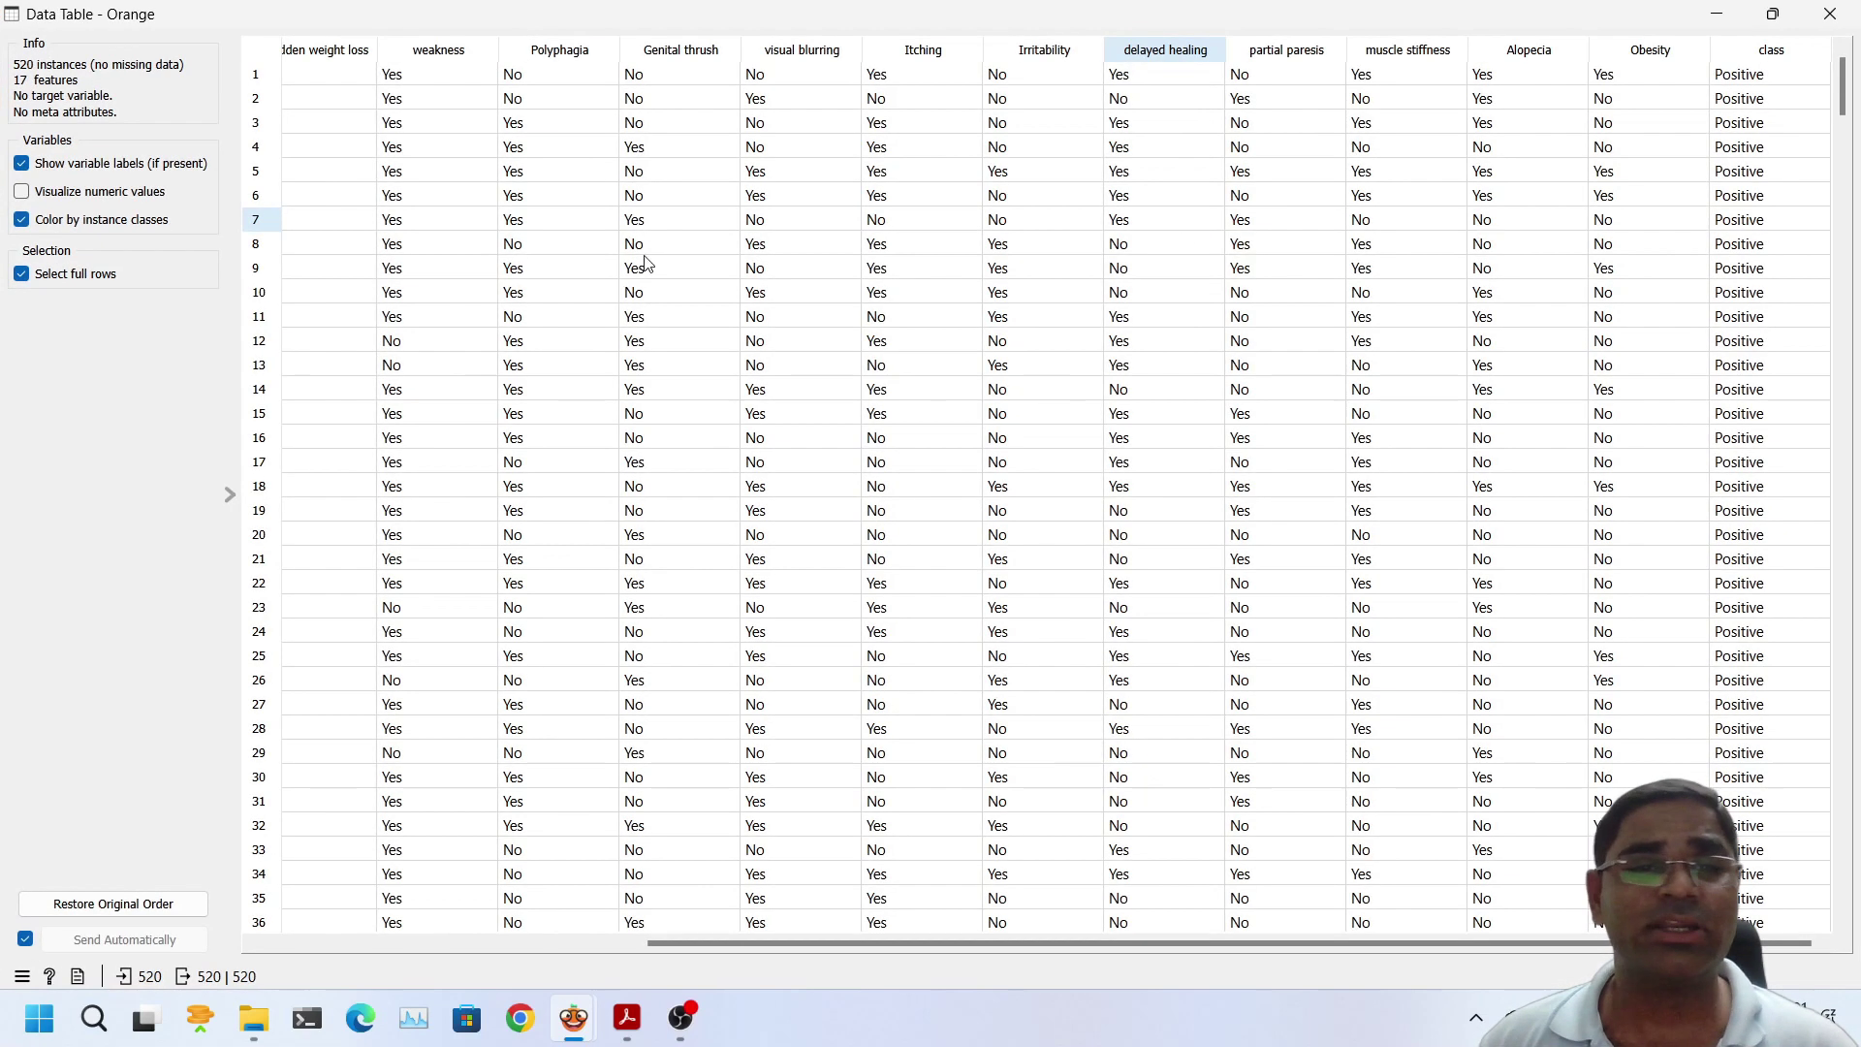
Select rows 1–7 in the Data Table and narrow its window to reveal the workflow
left_click_drag(299, 78, 301, 231)
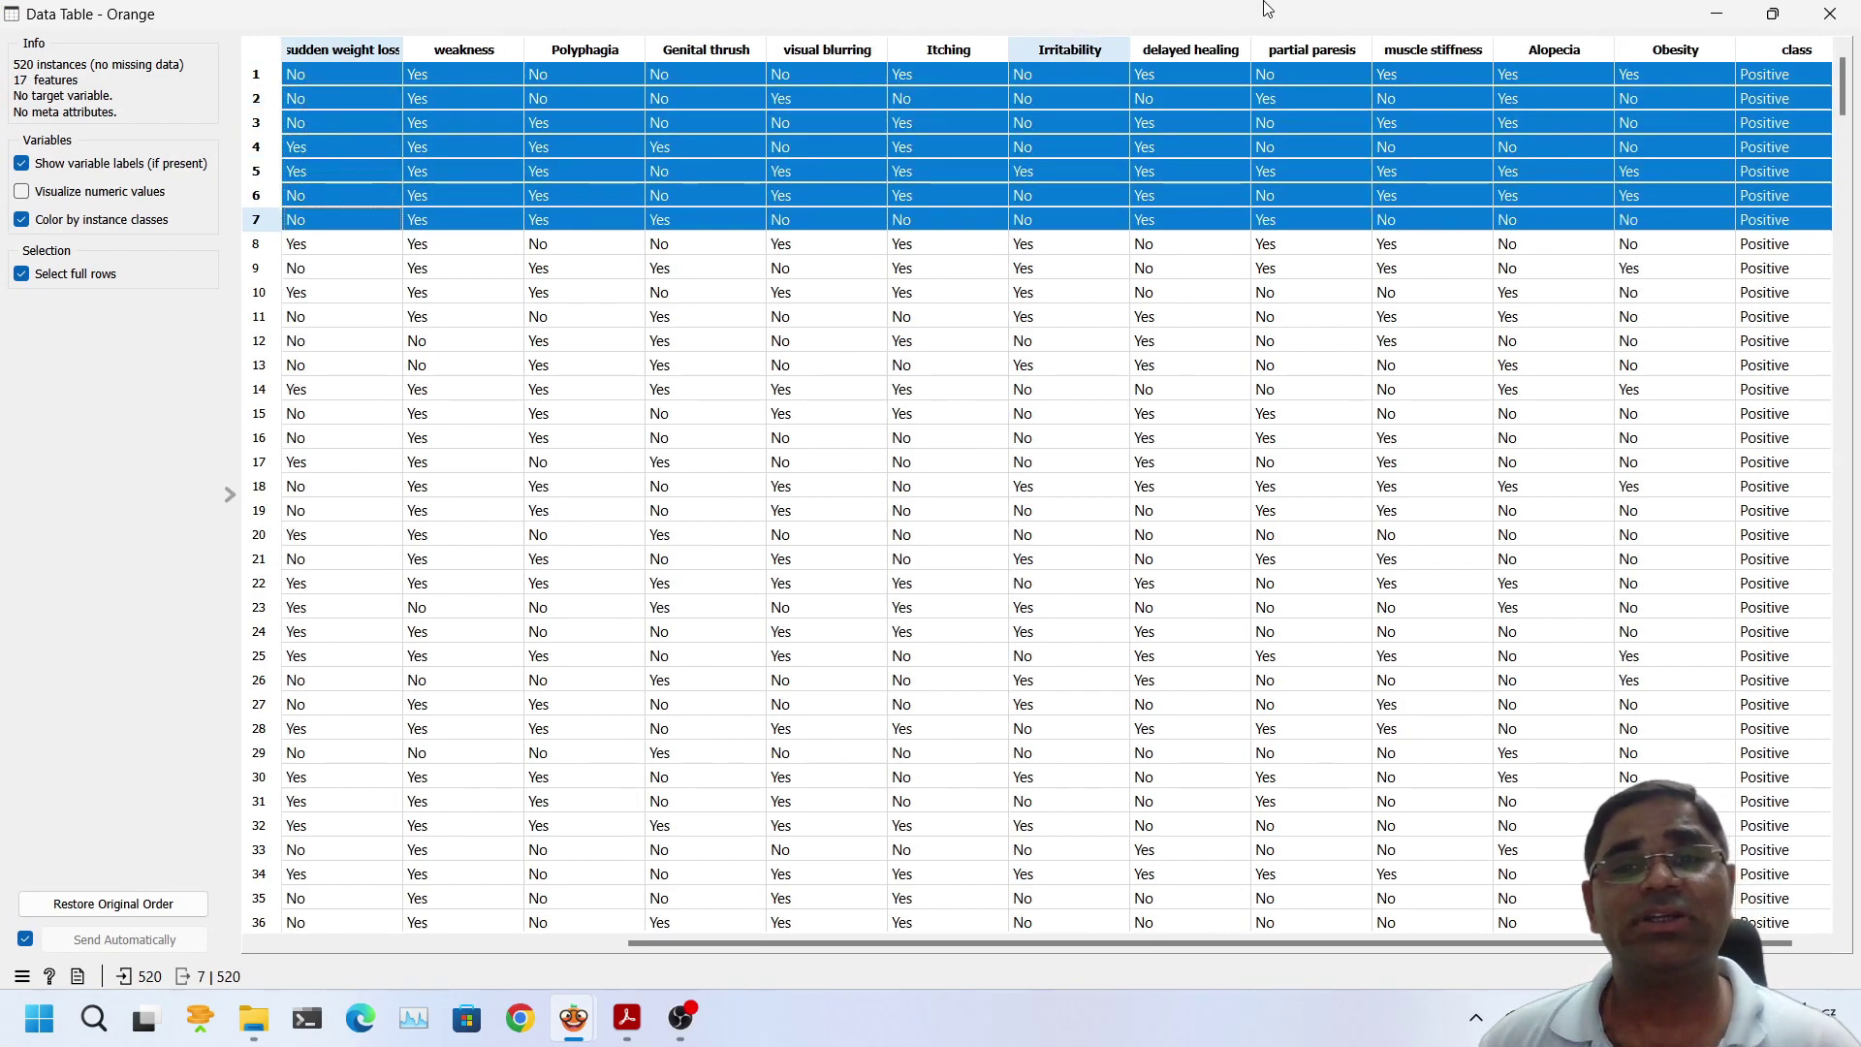
double_click(1501, 13)
double_click(1501, 14)
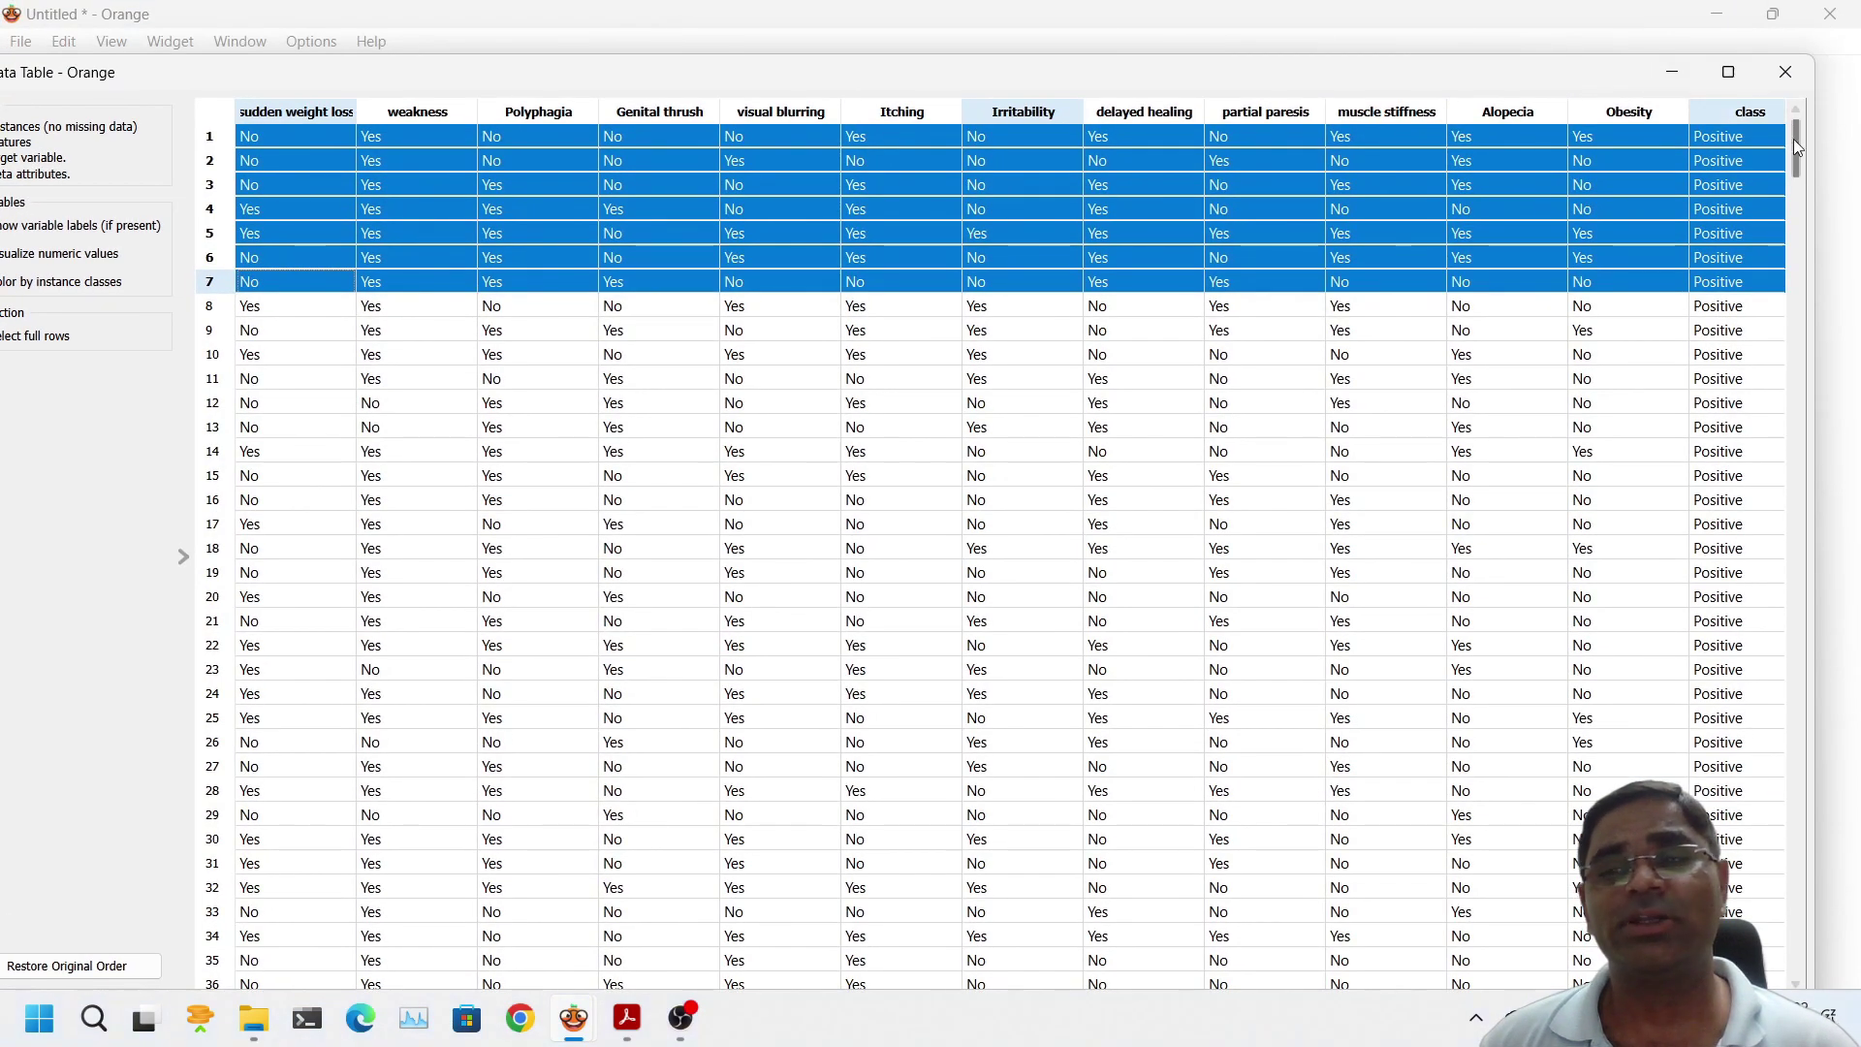
left_click_drag(1813, 150, 983, 150)
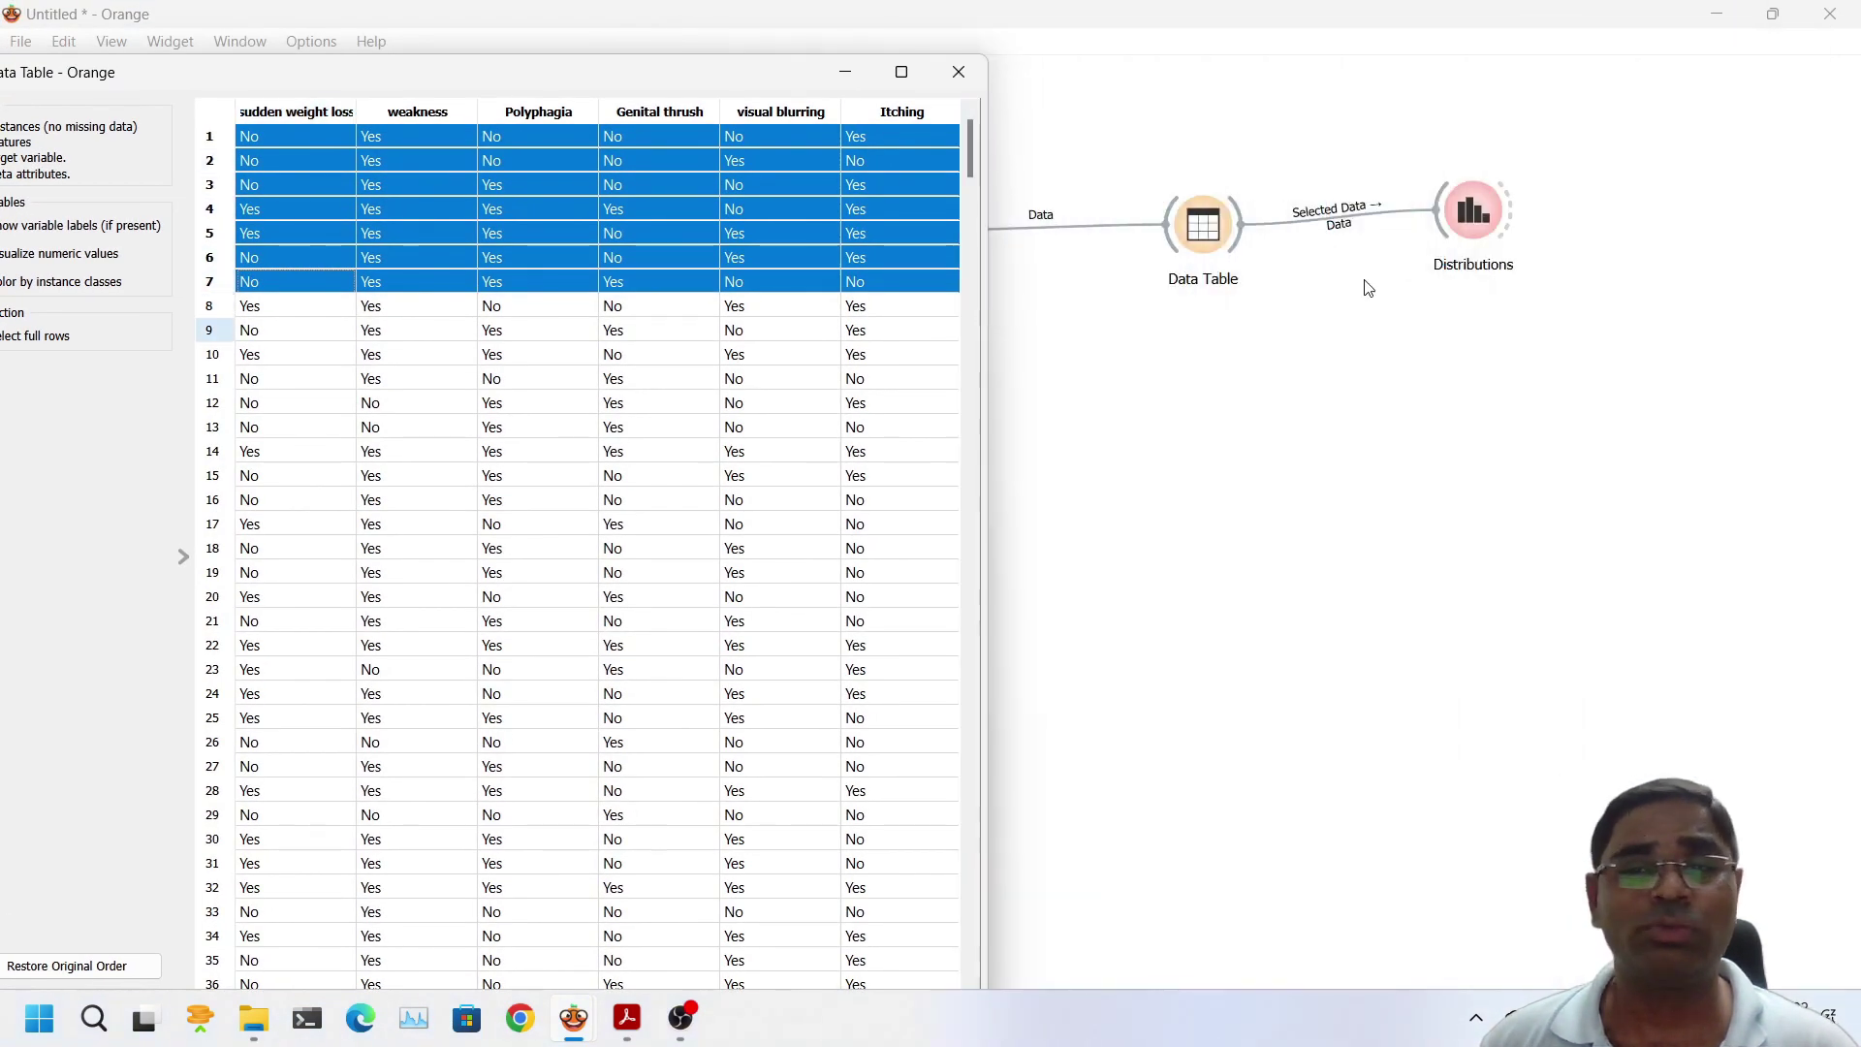
Check the Distributions histogram for the seven selected rows, then edit the Data Table→Distributions link
double_click(1468, 215)
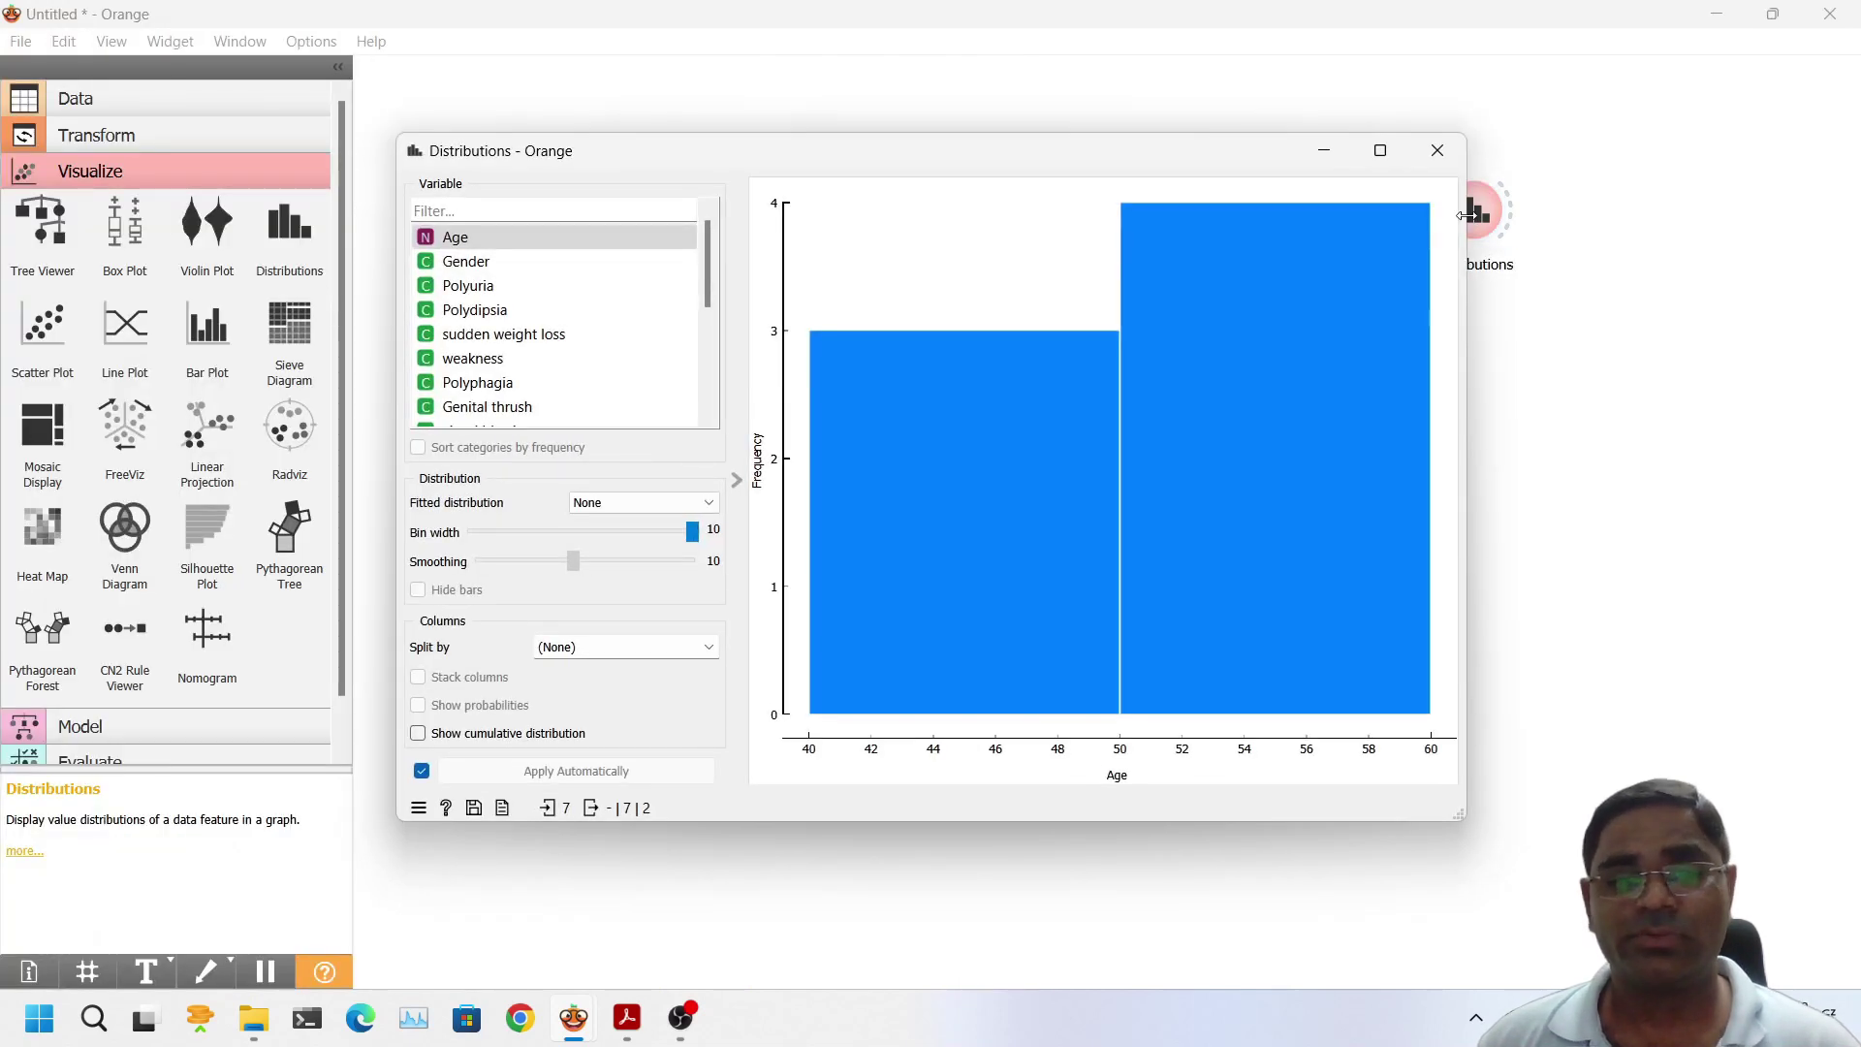
left_click(1432, 147)
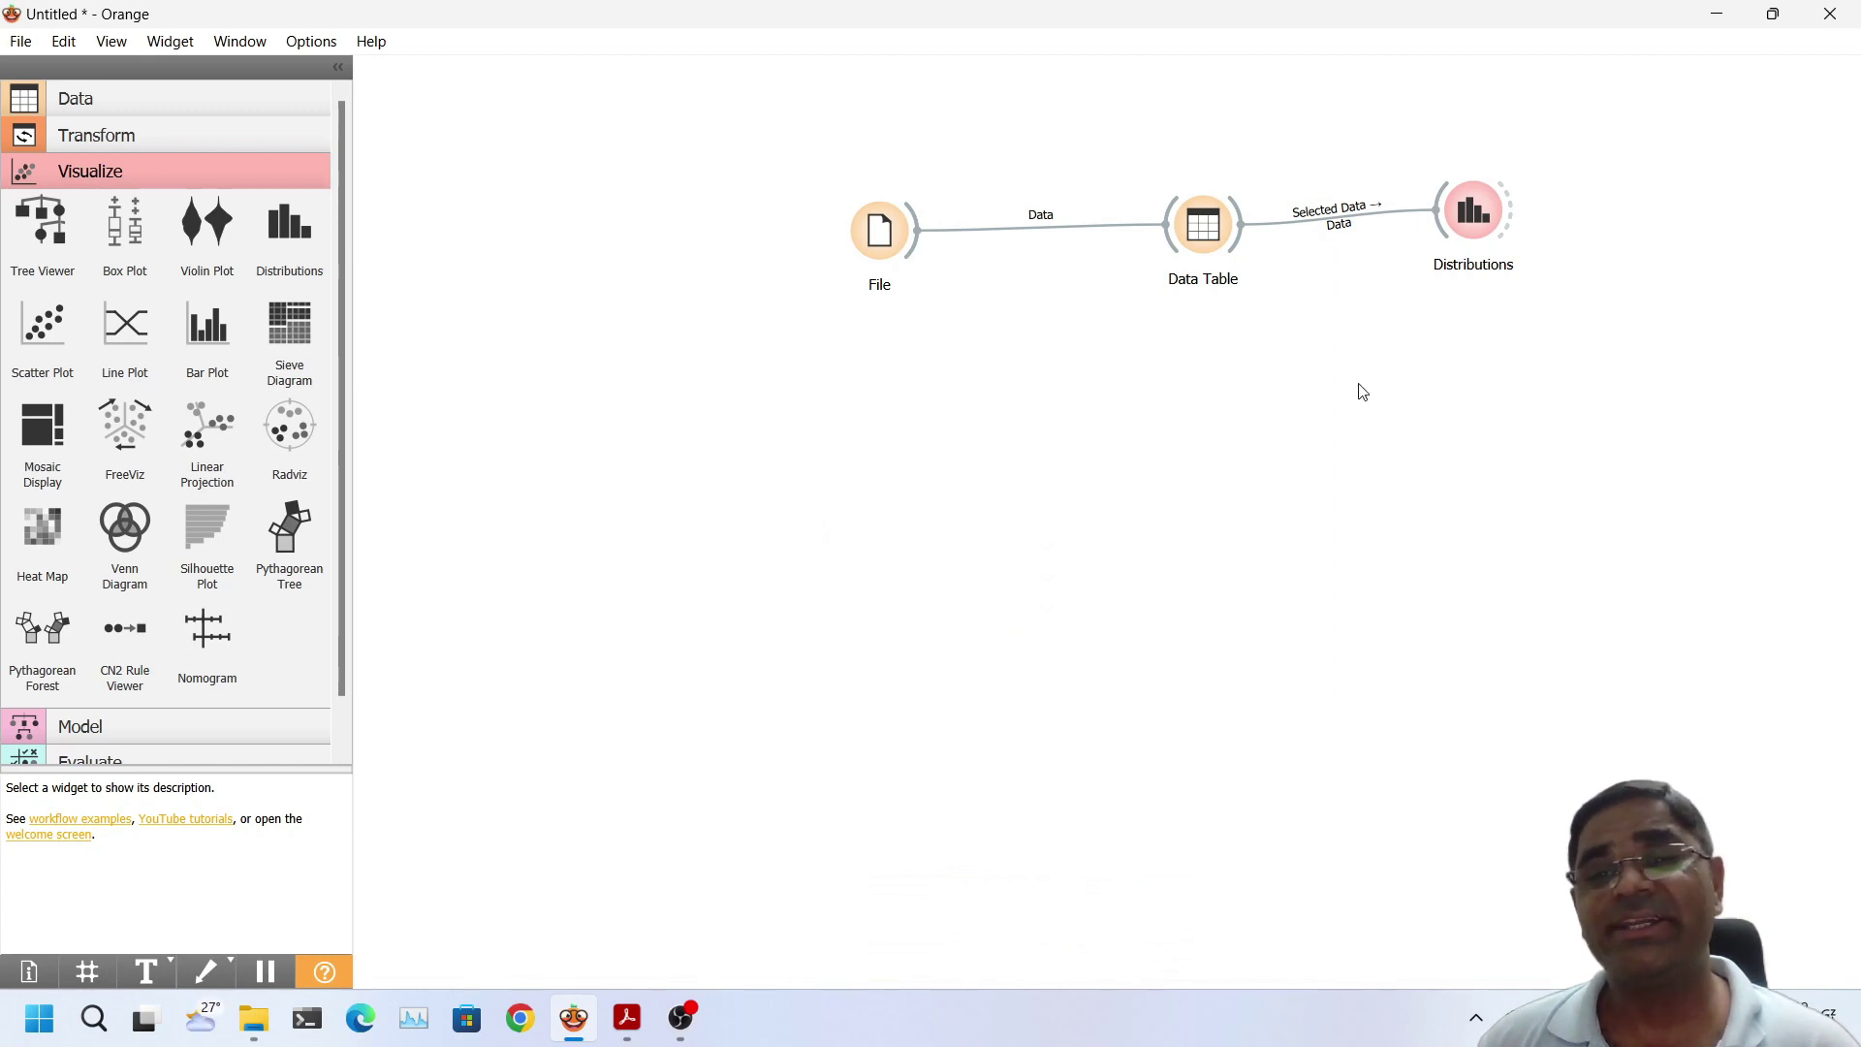
double_click(1337, 212)
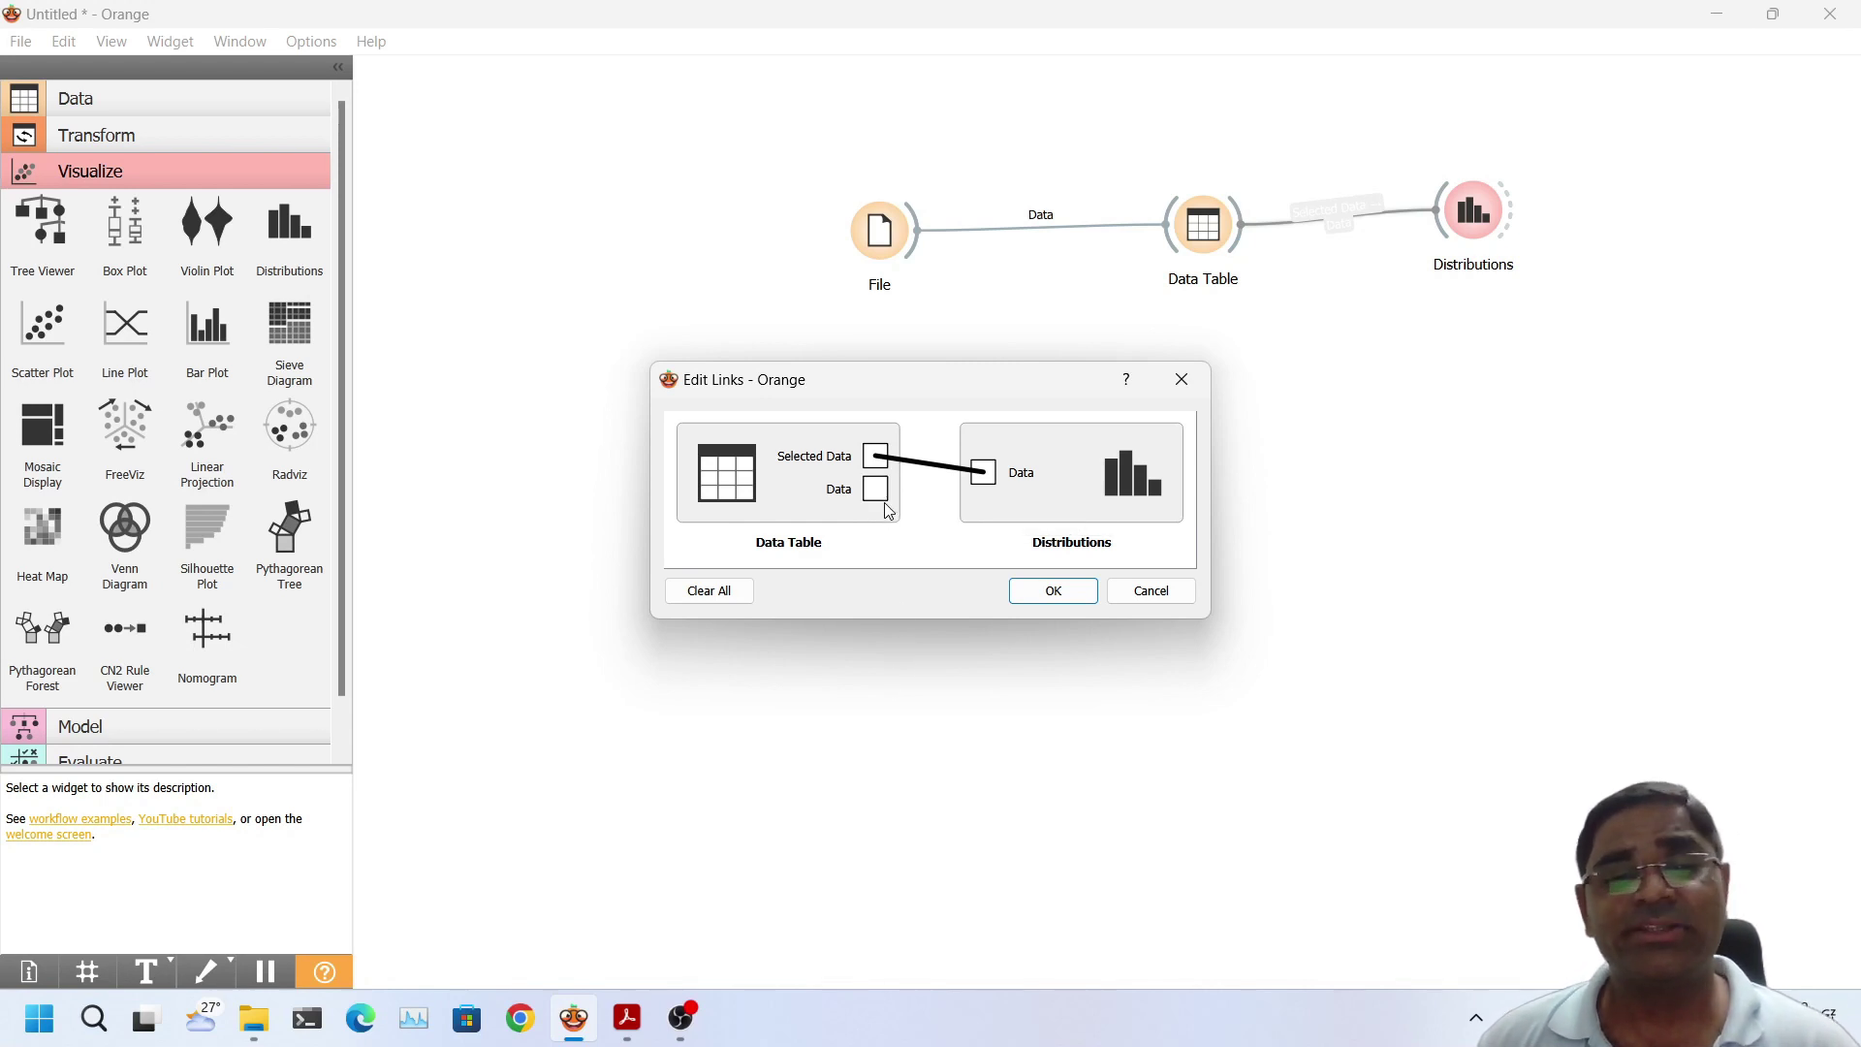
In Edit Links, replace Selected Data with a Data → Data link and confirm
left_click_drag(882, 501, 989, 481)
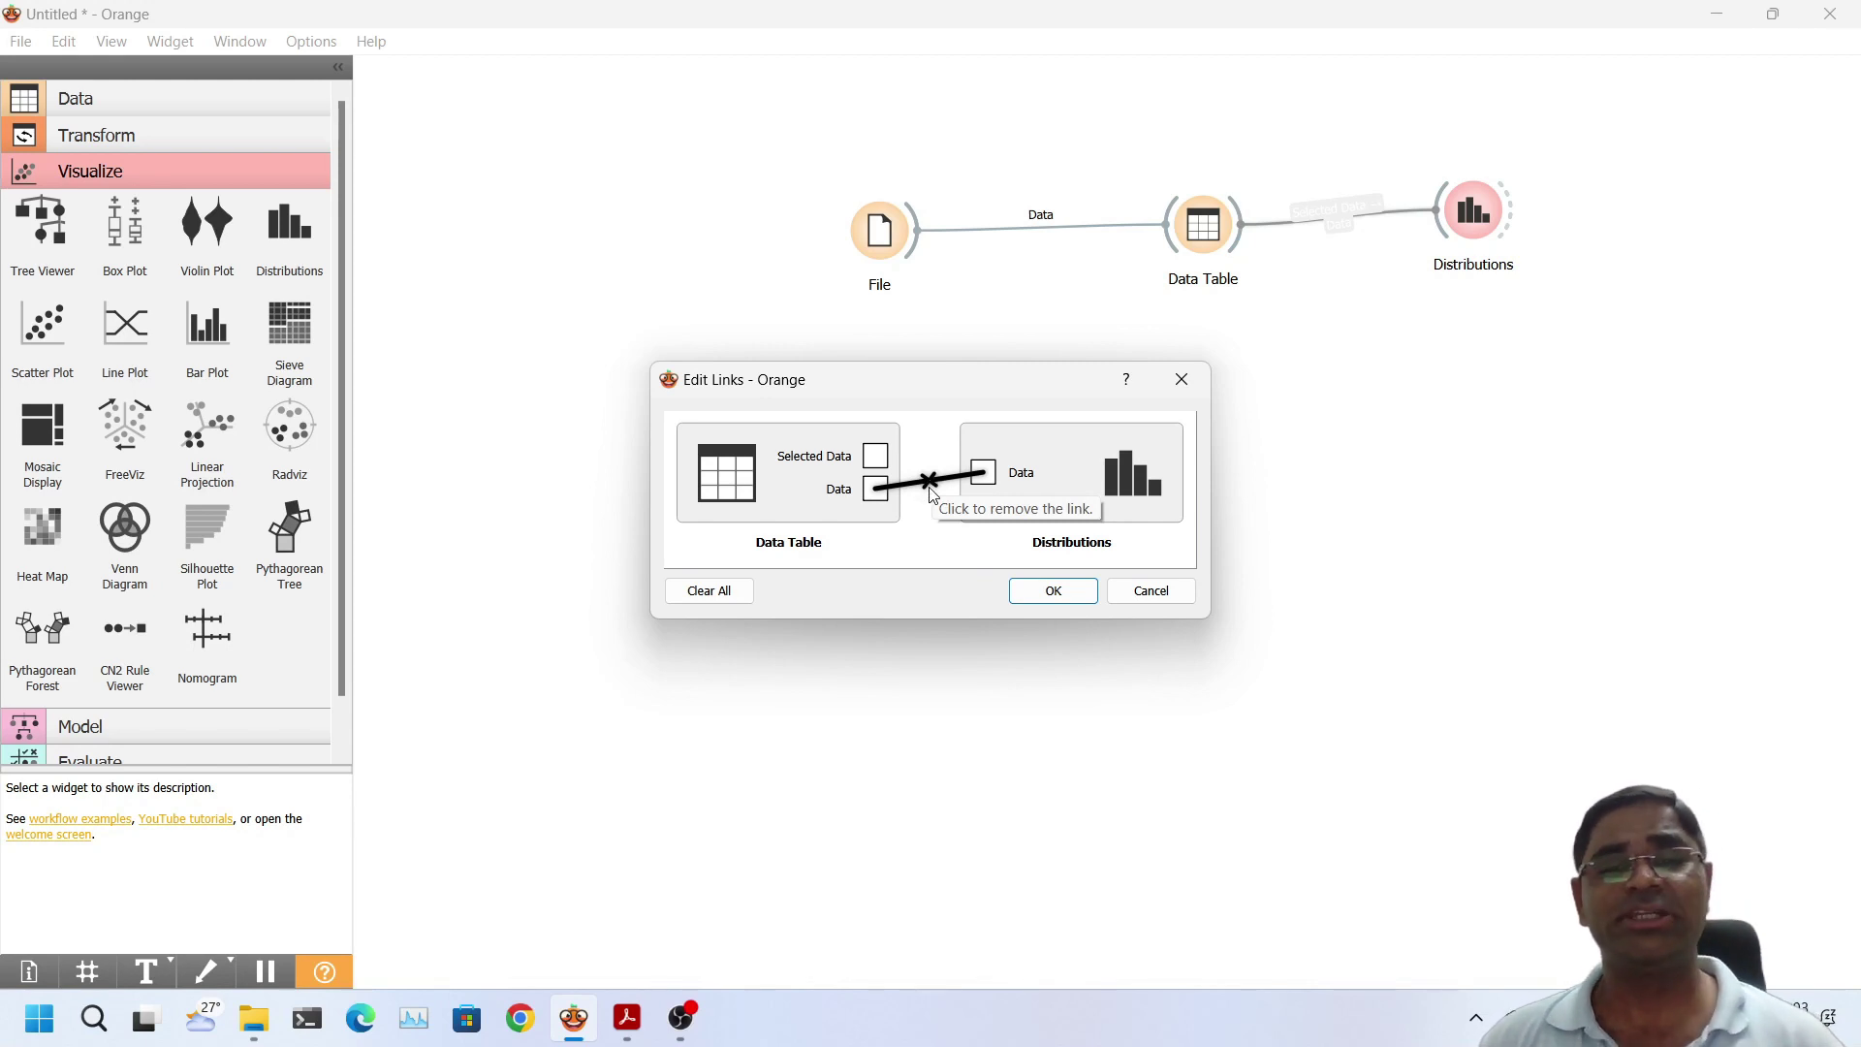
left_click(930, 484)
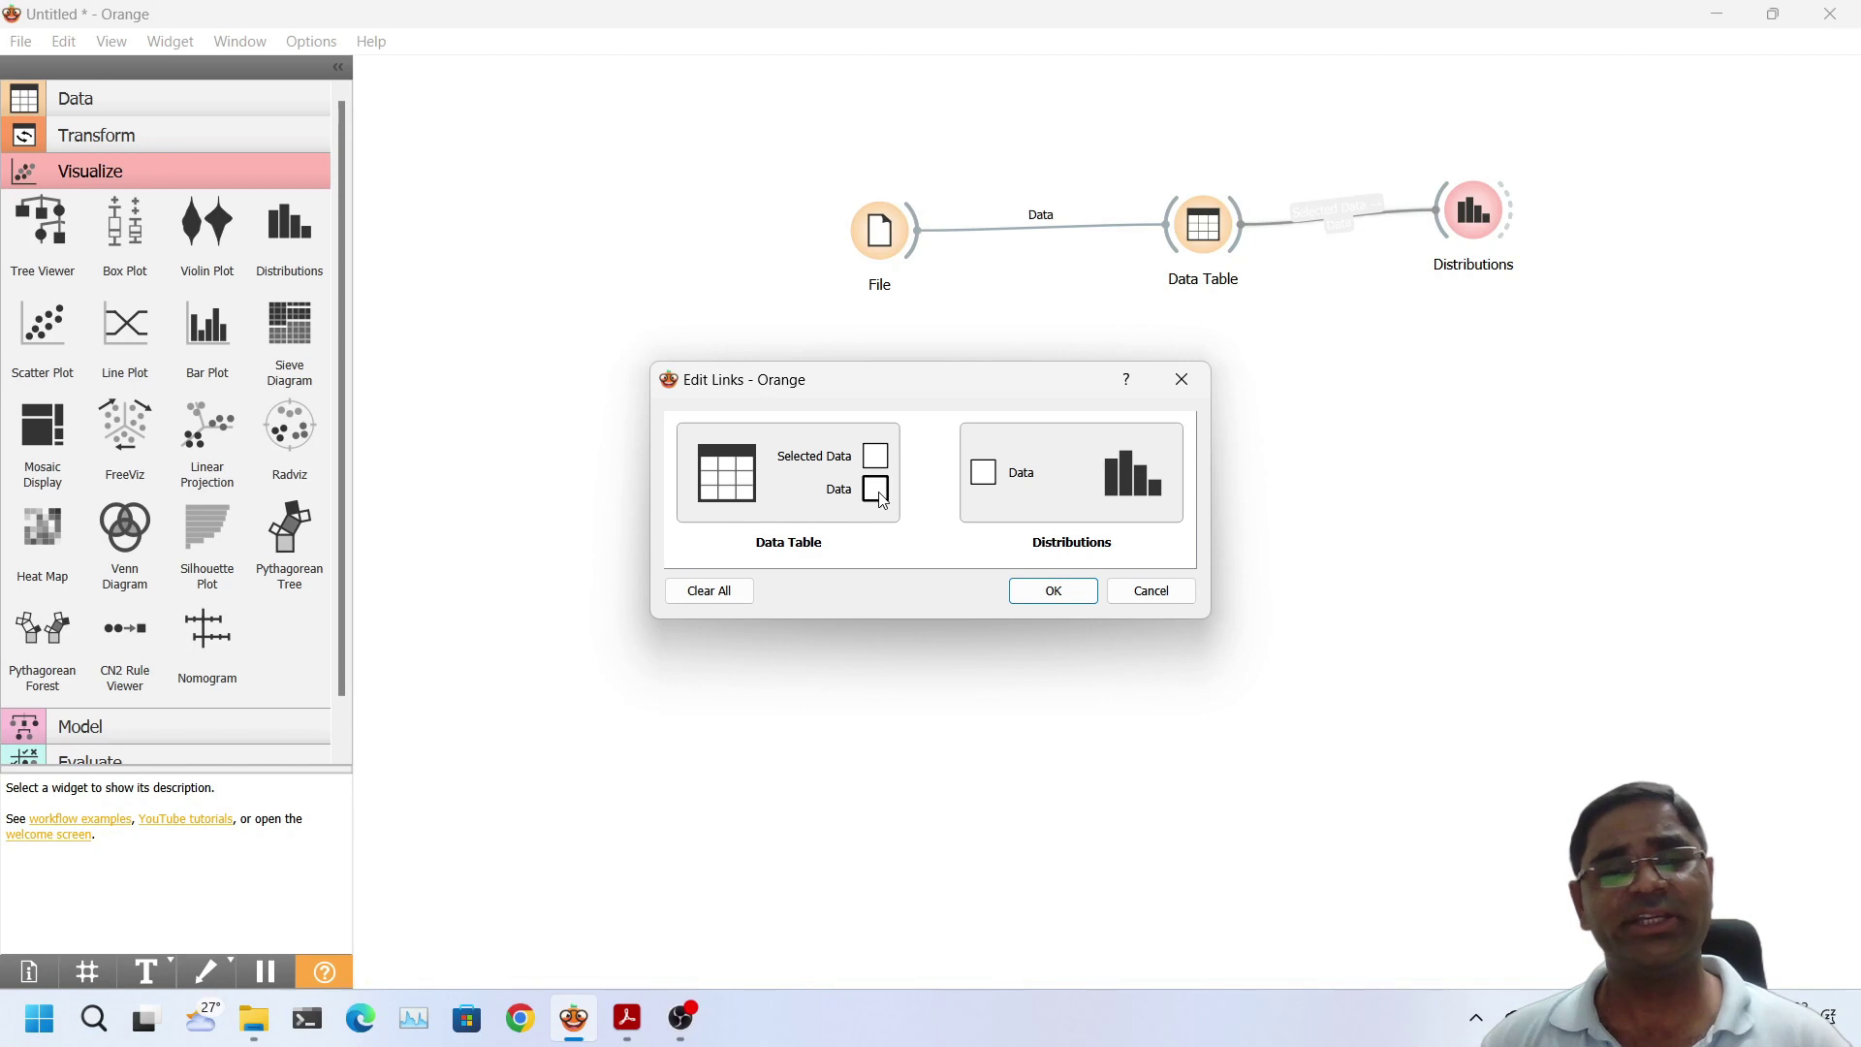
left_click_drag(882, 499, 990, 477)
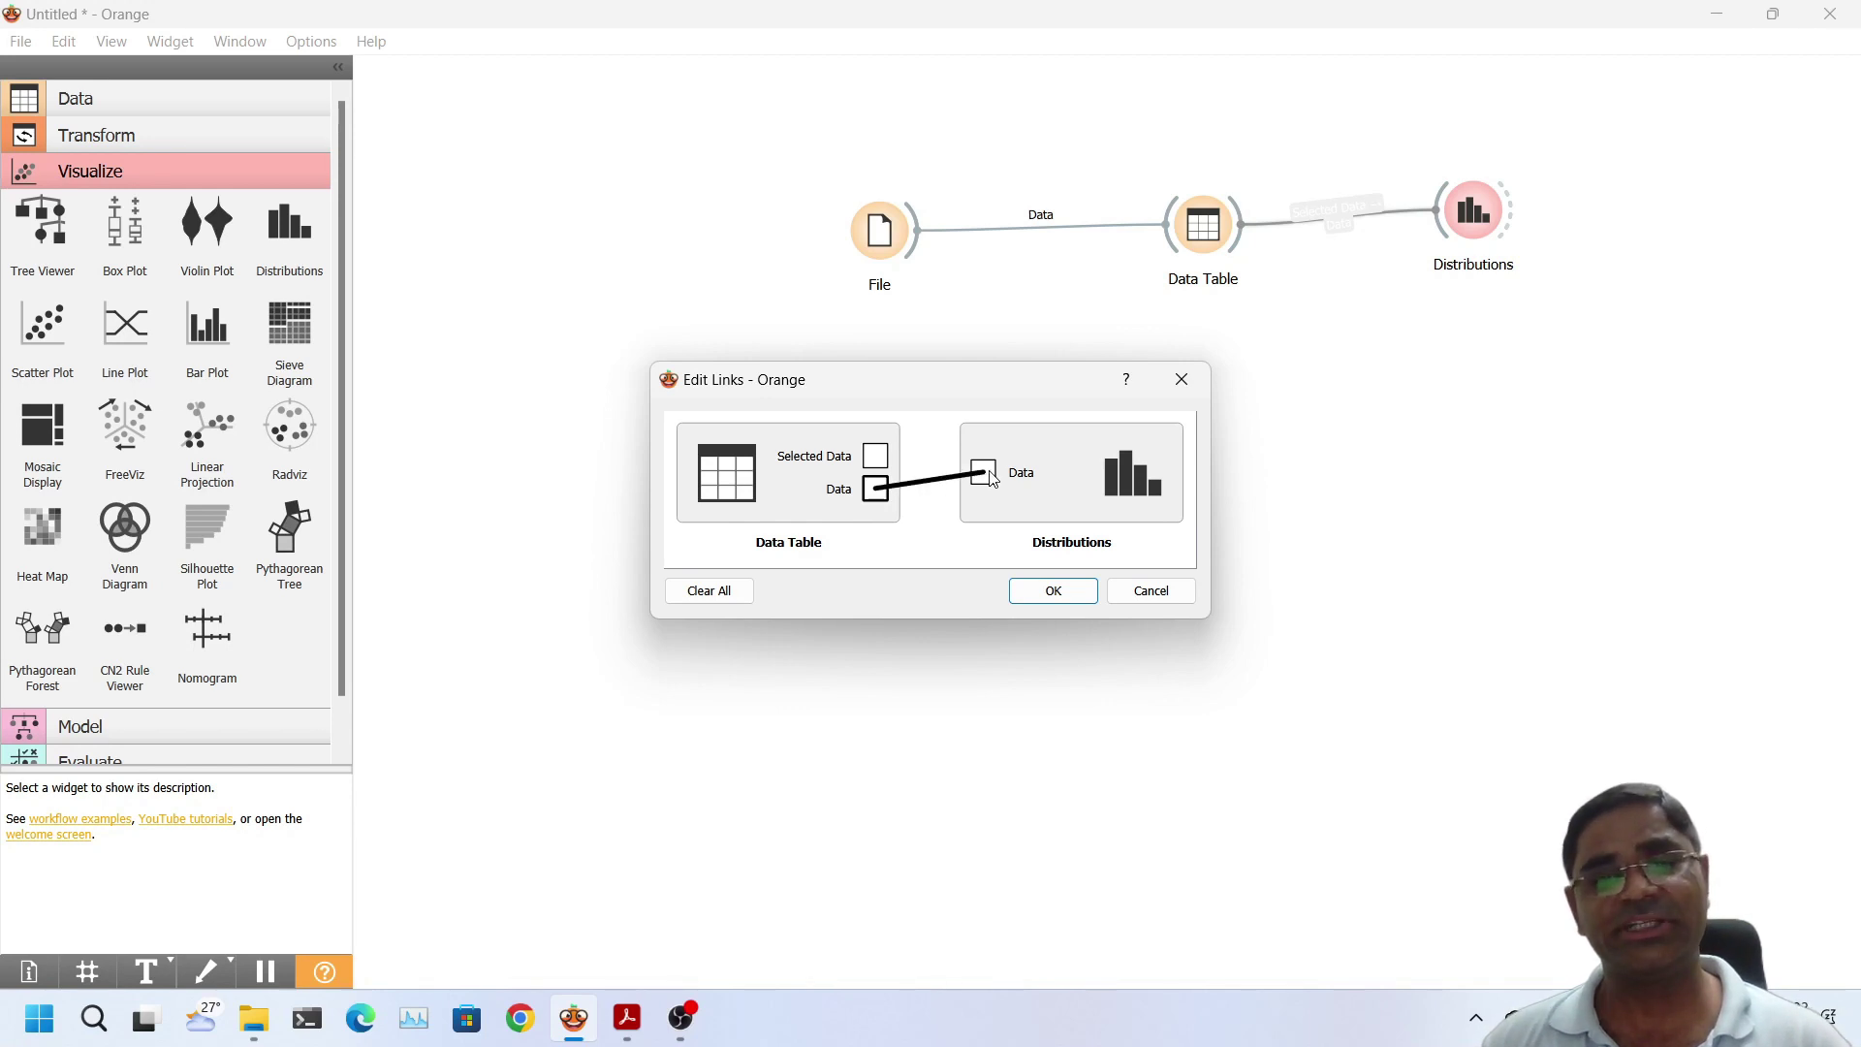
left_click_drag(990, 477, 986, 475)
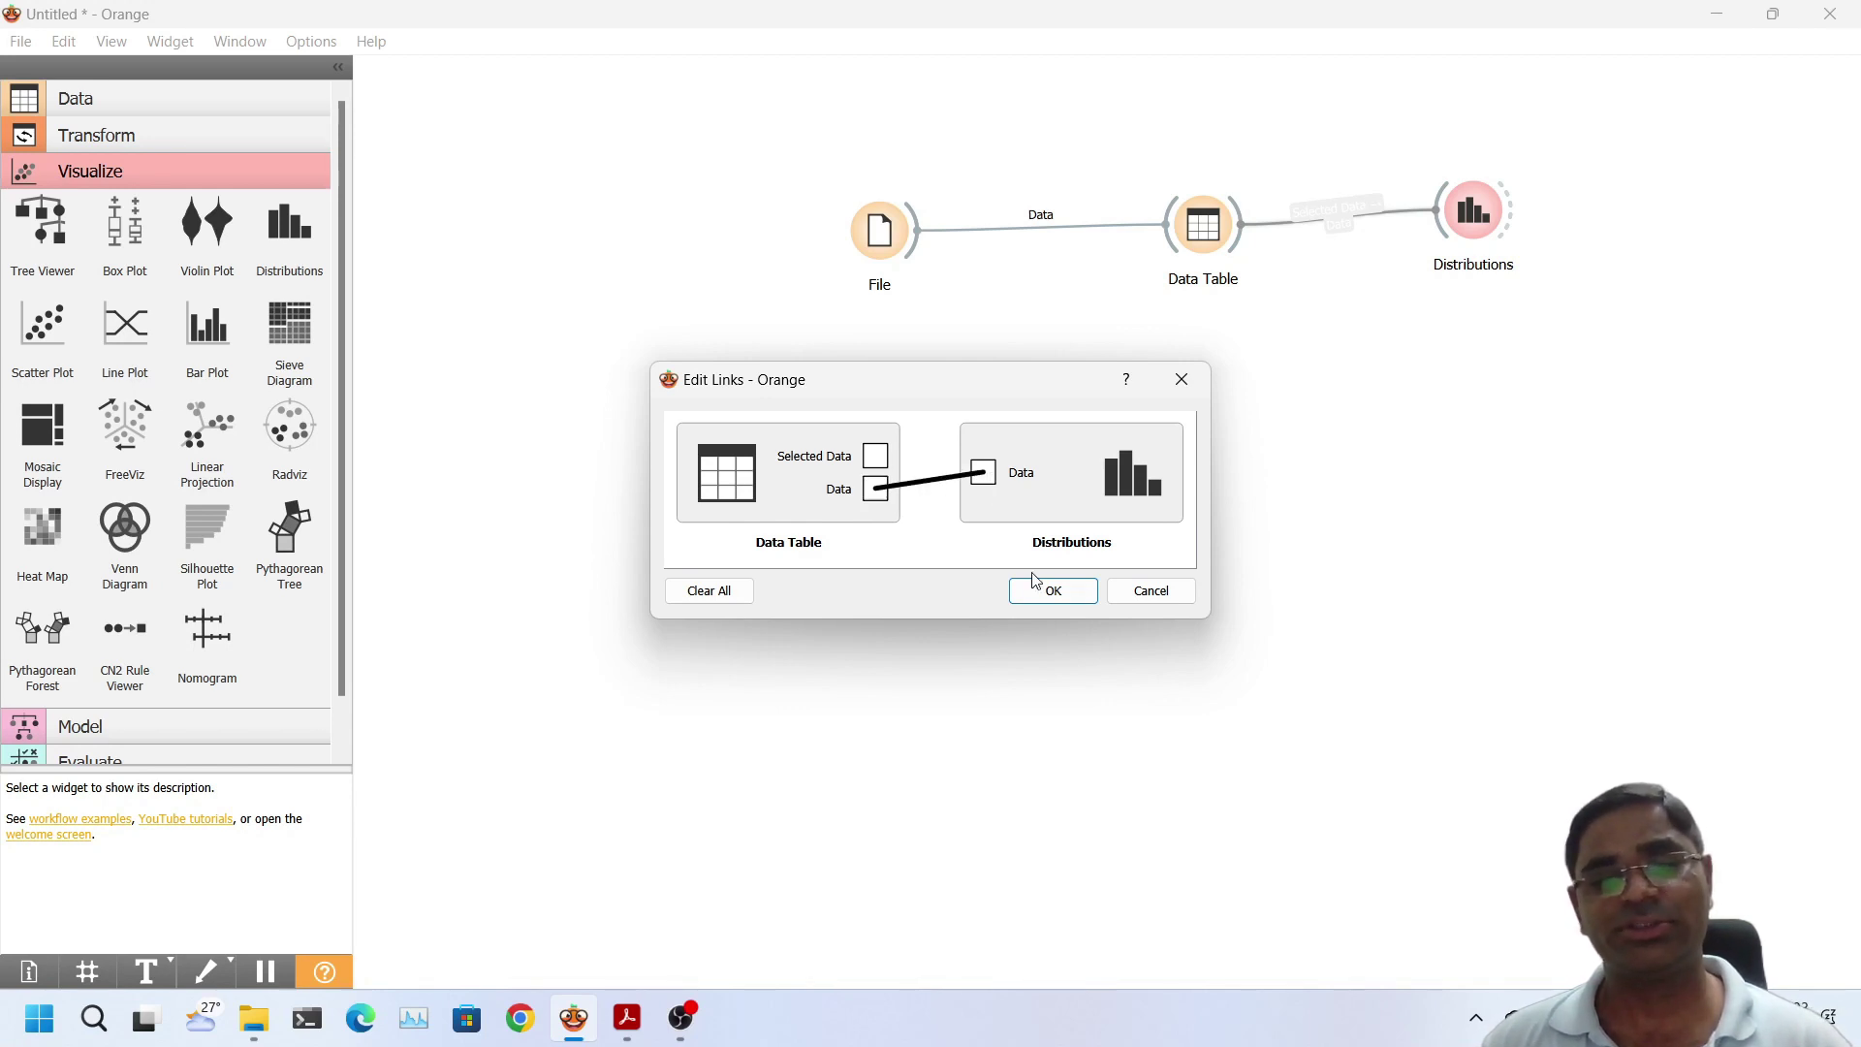
left_click(1051, 588)
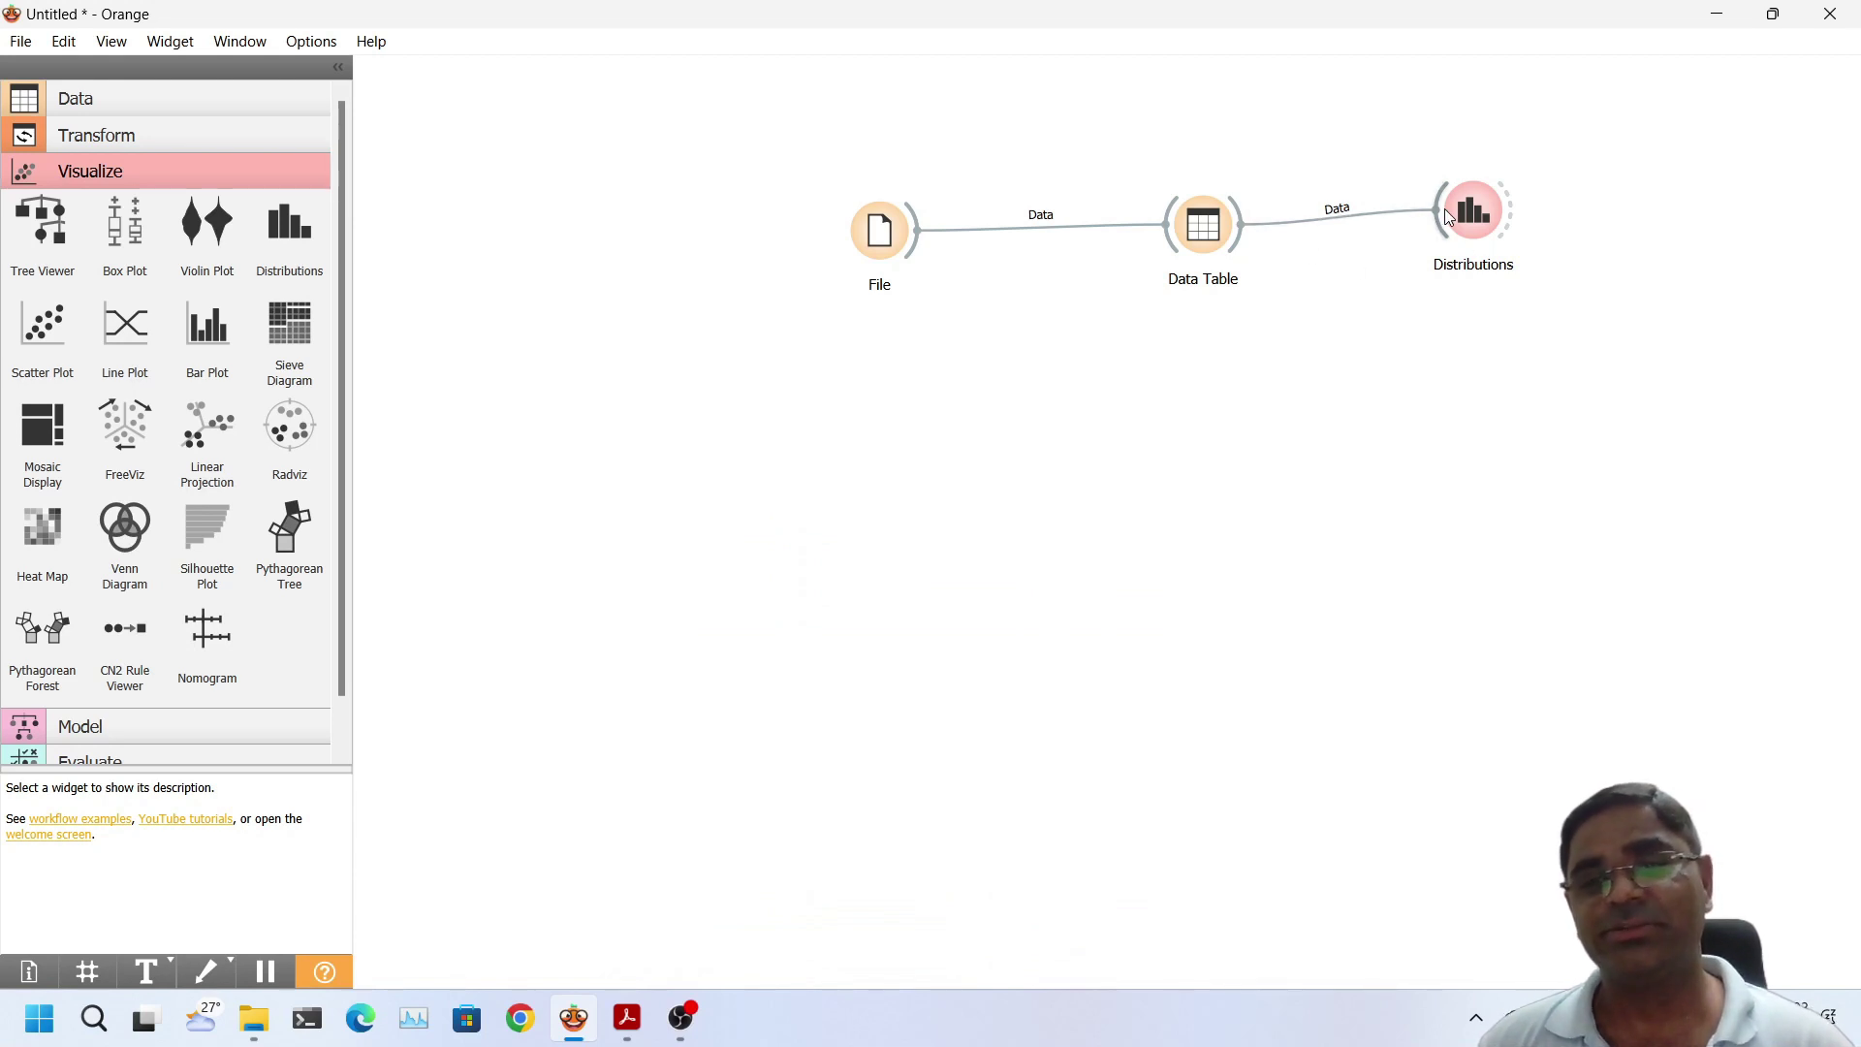
mouse_move(1464, 219)
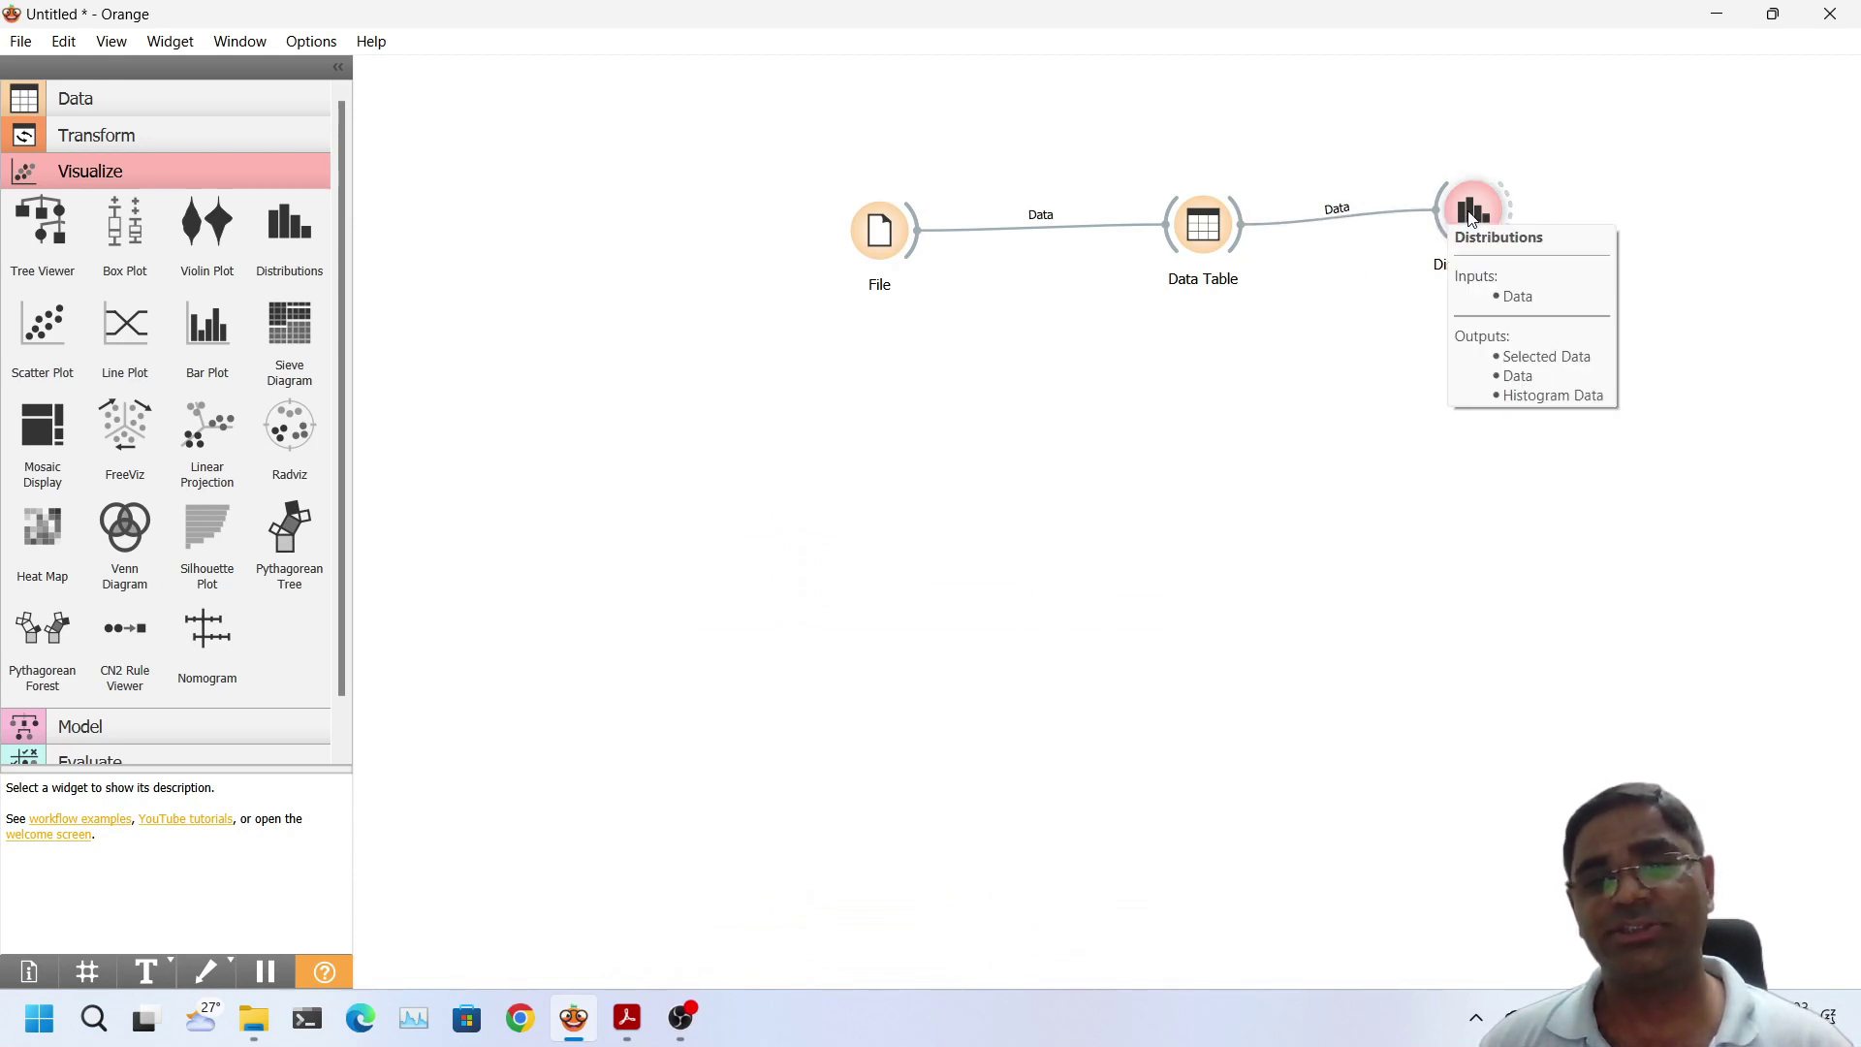
double_click(1469, 213)
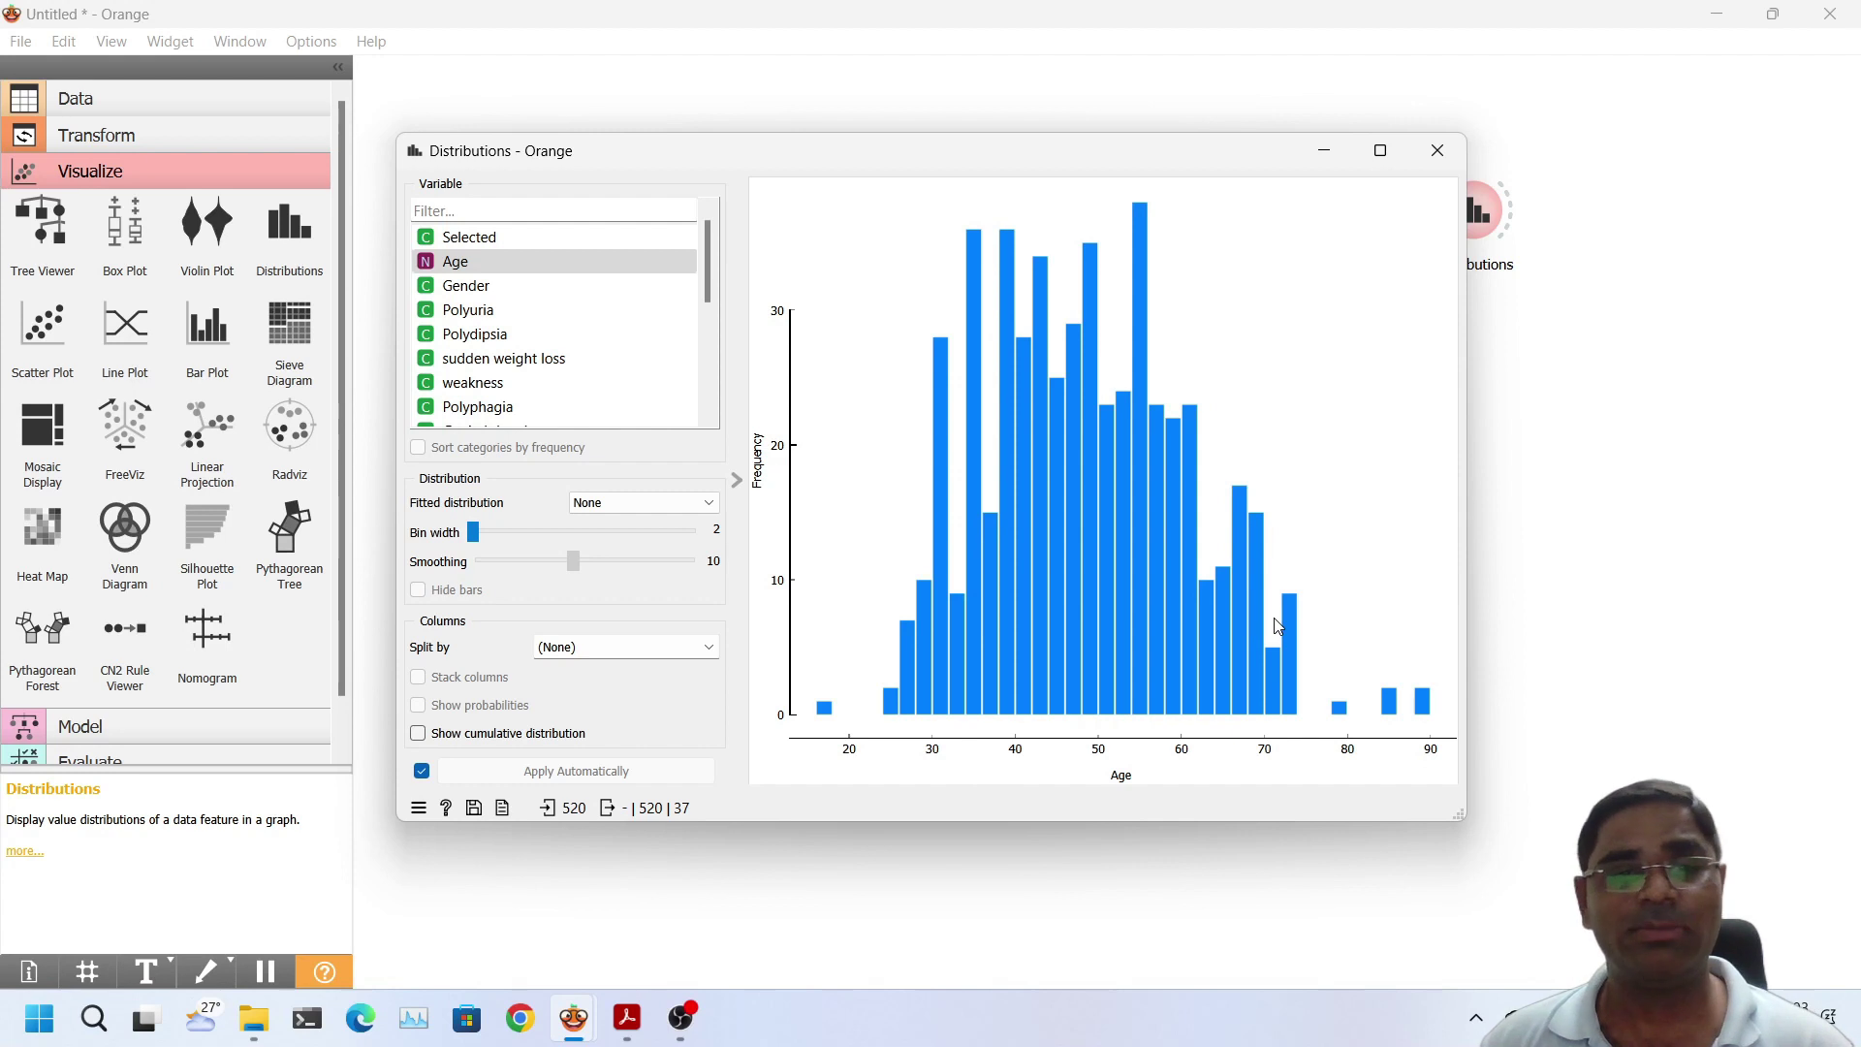
left_click(1438, 150)
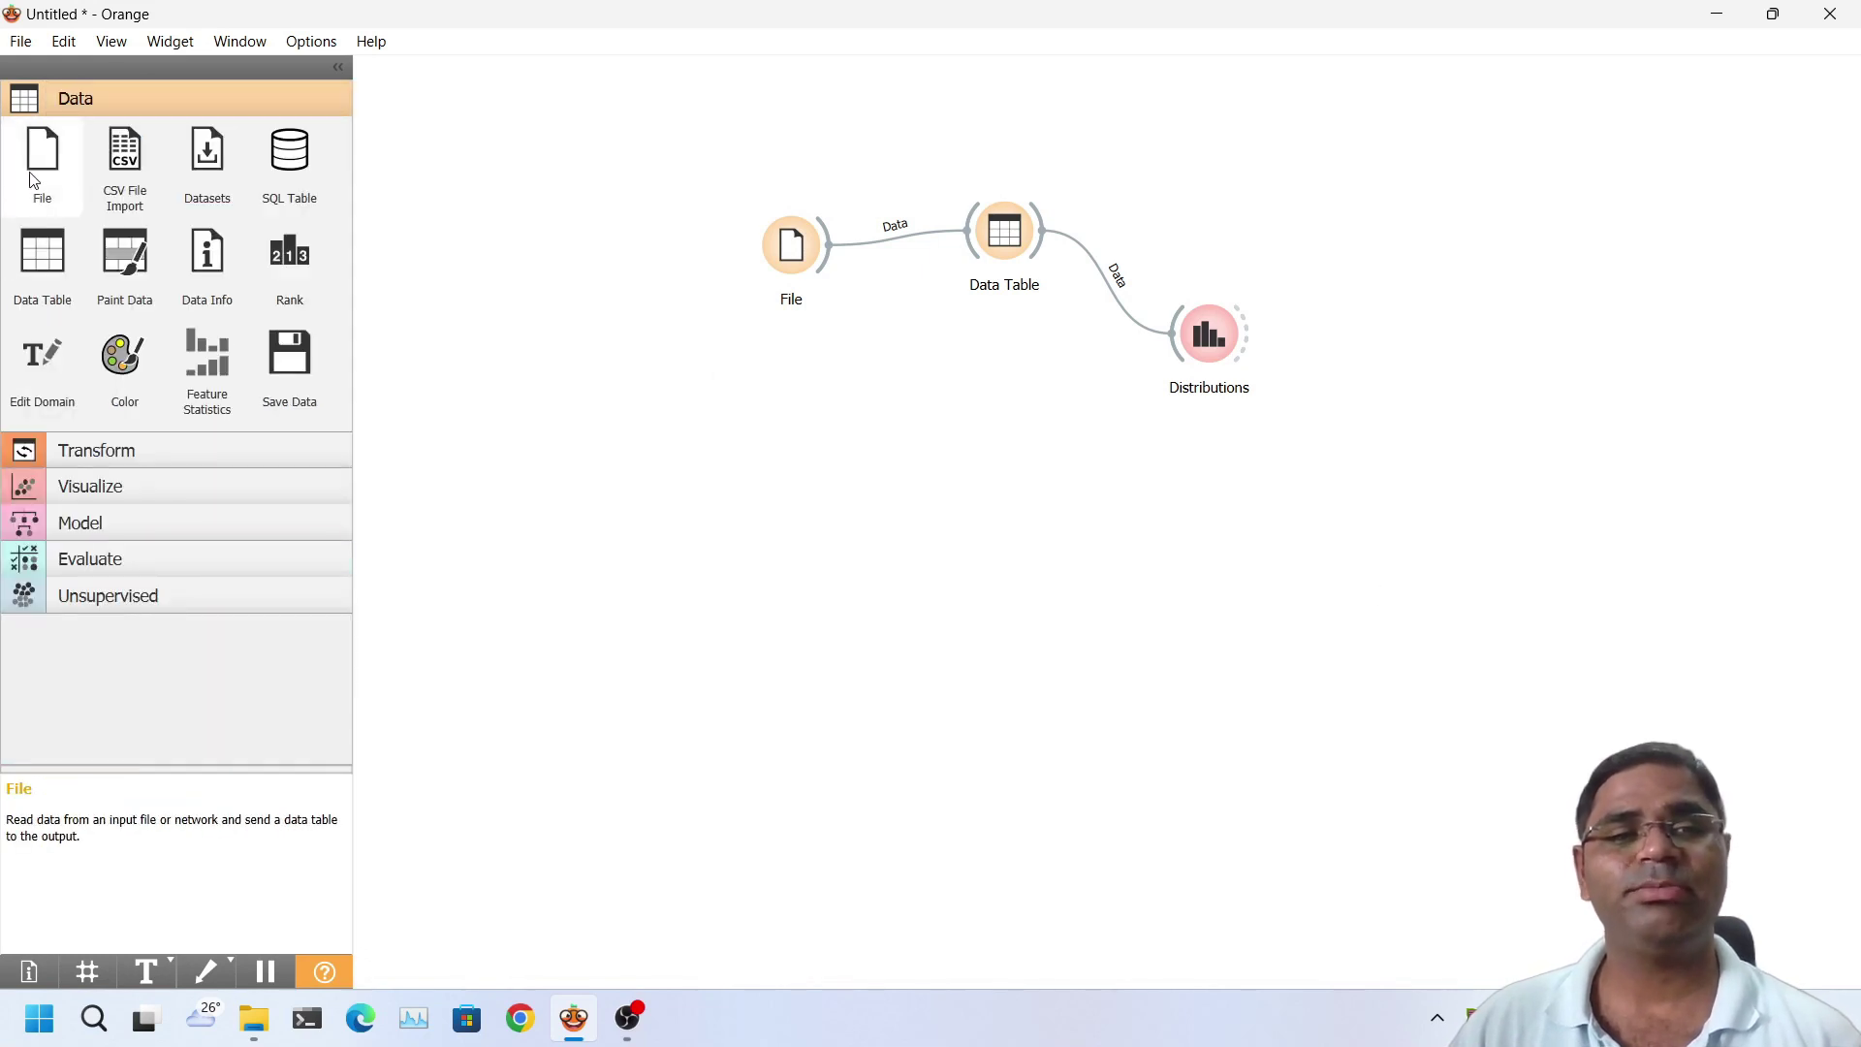
Close the File settings window and reconfirm the Data → Data link into Distributions
left_click(787, 254)
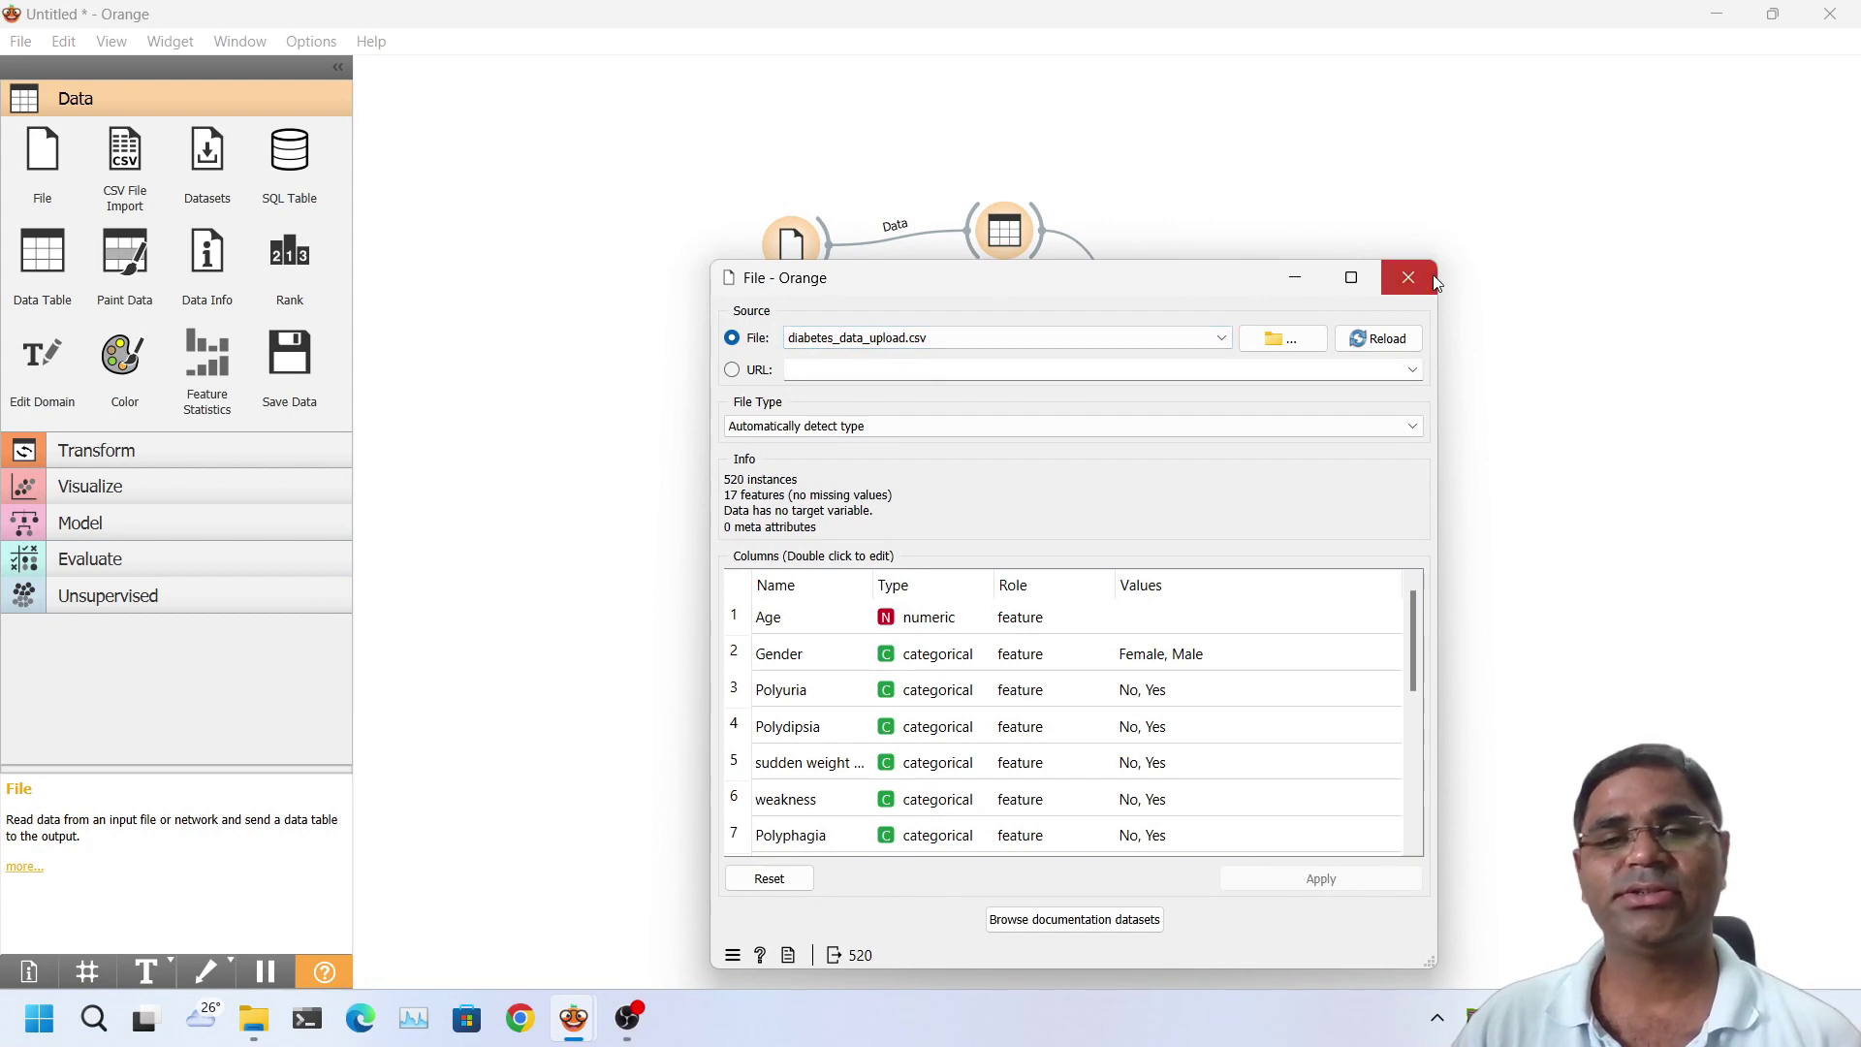
left_click(1408, 278)
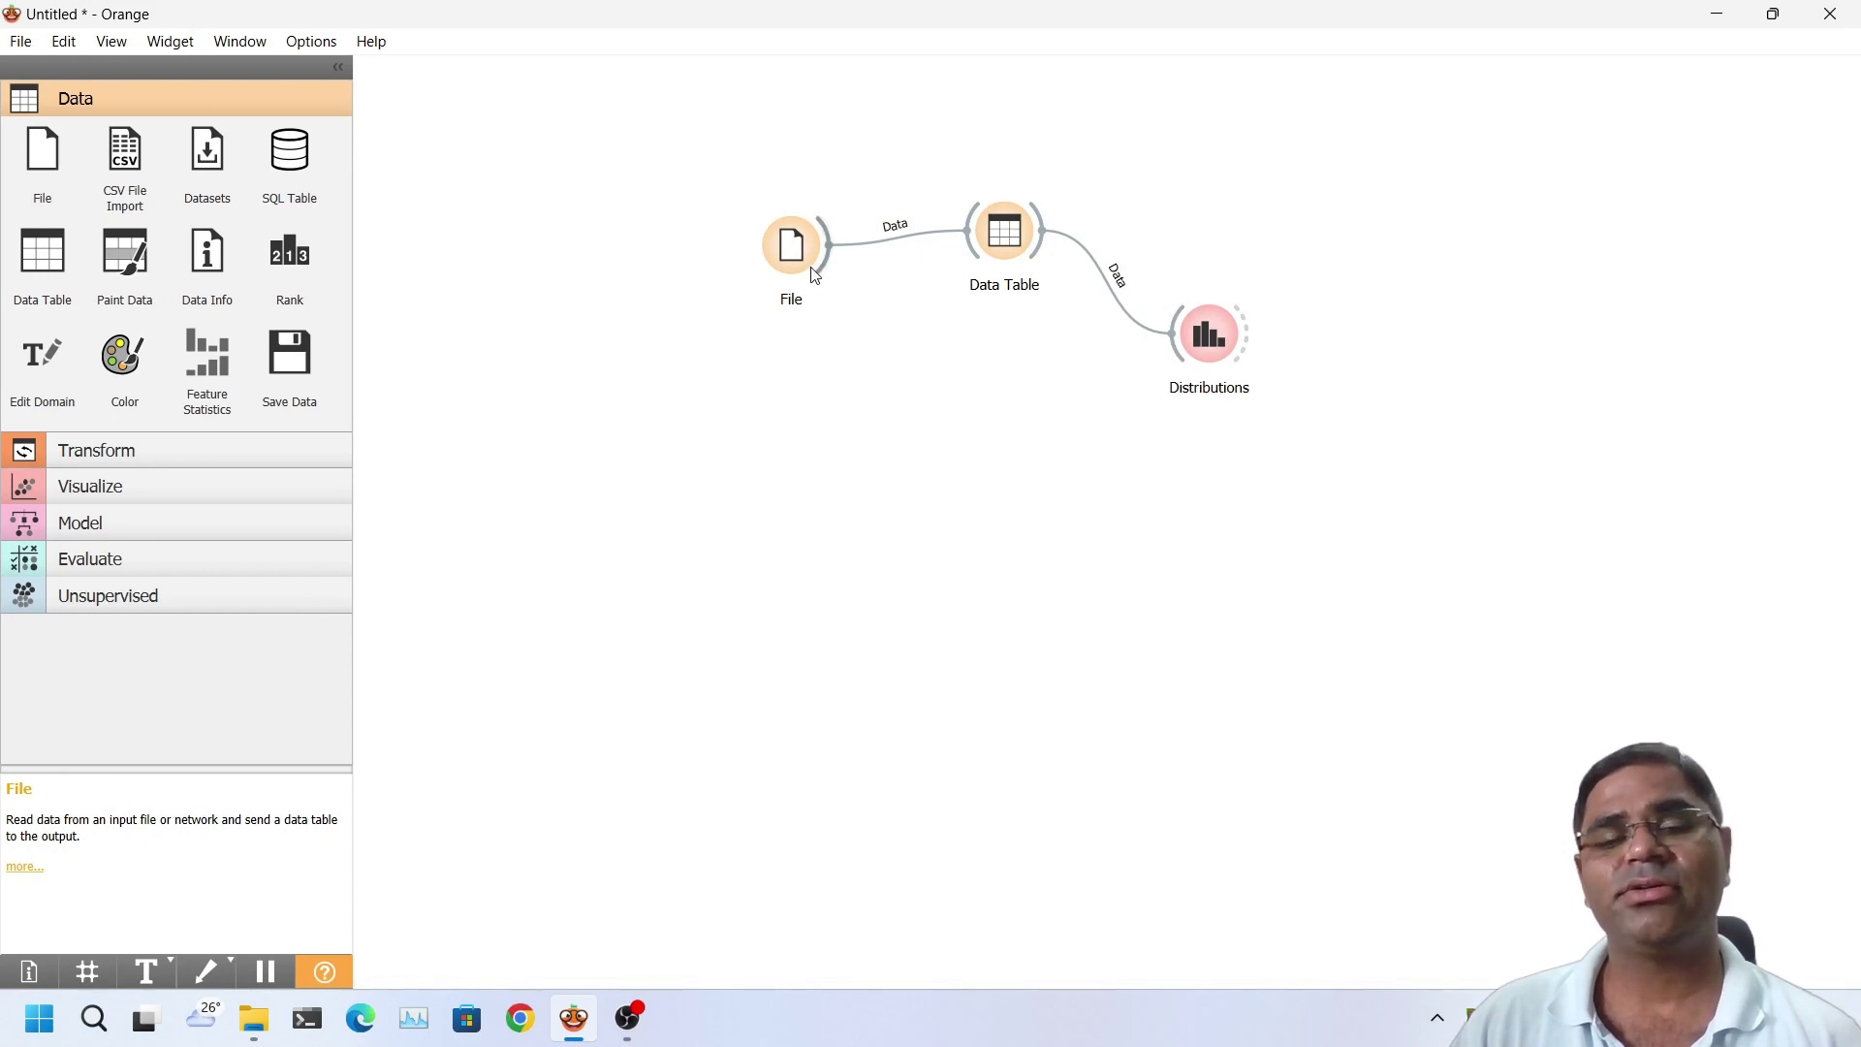
left_click(90, 486)
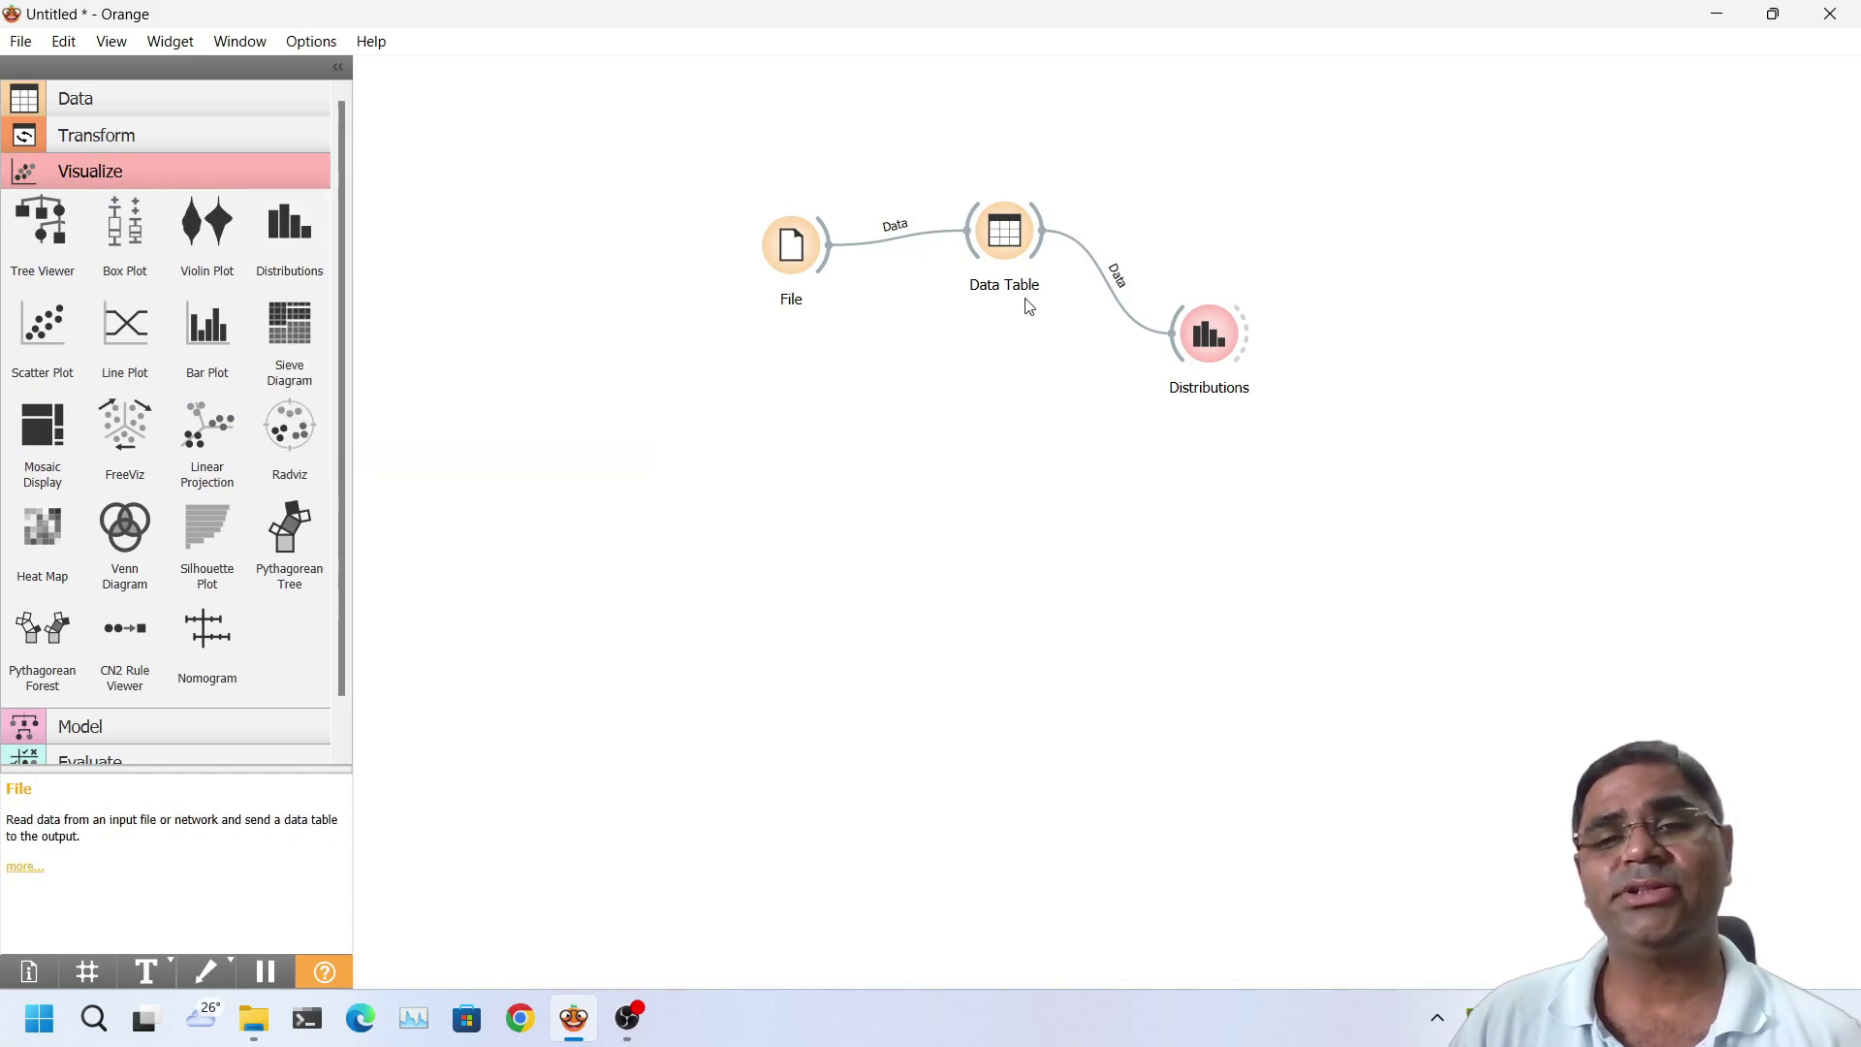
double_click(1132, 293)
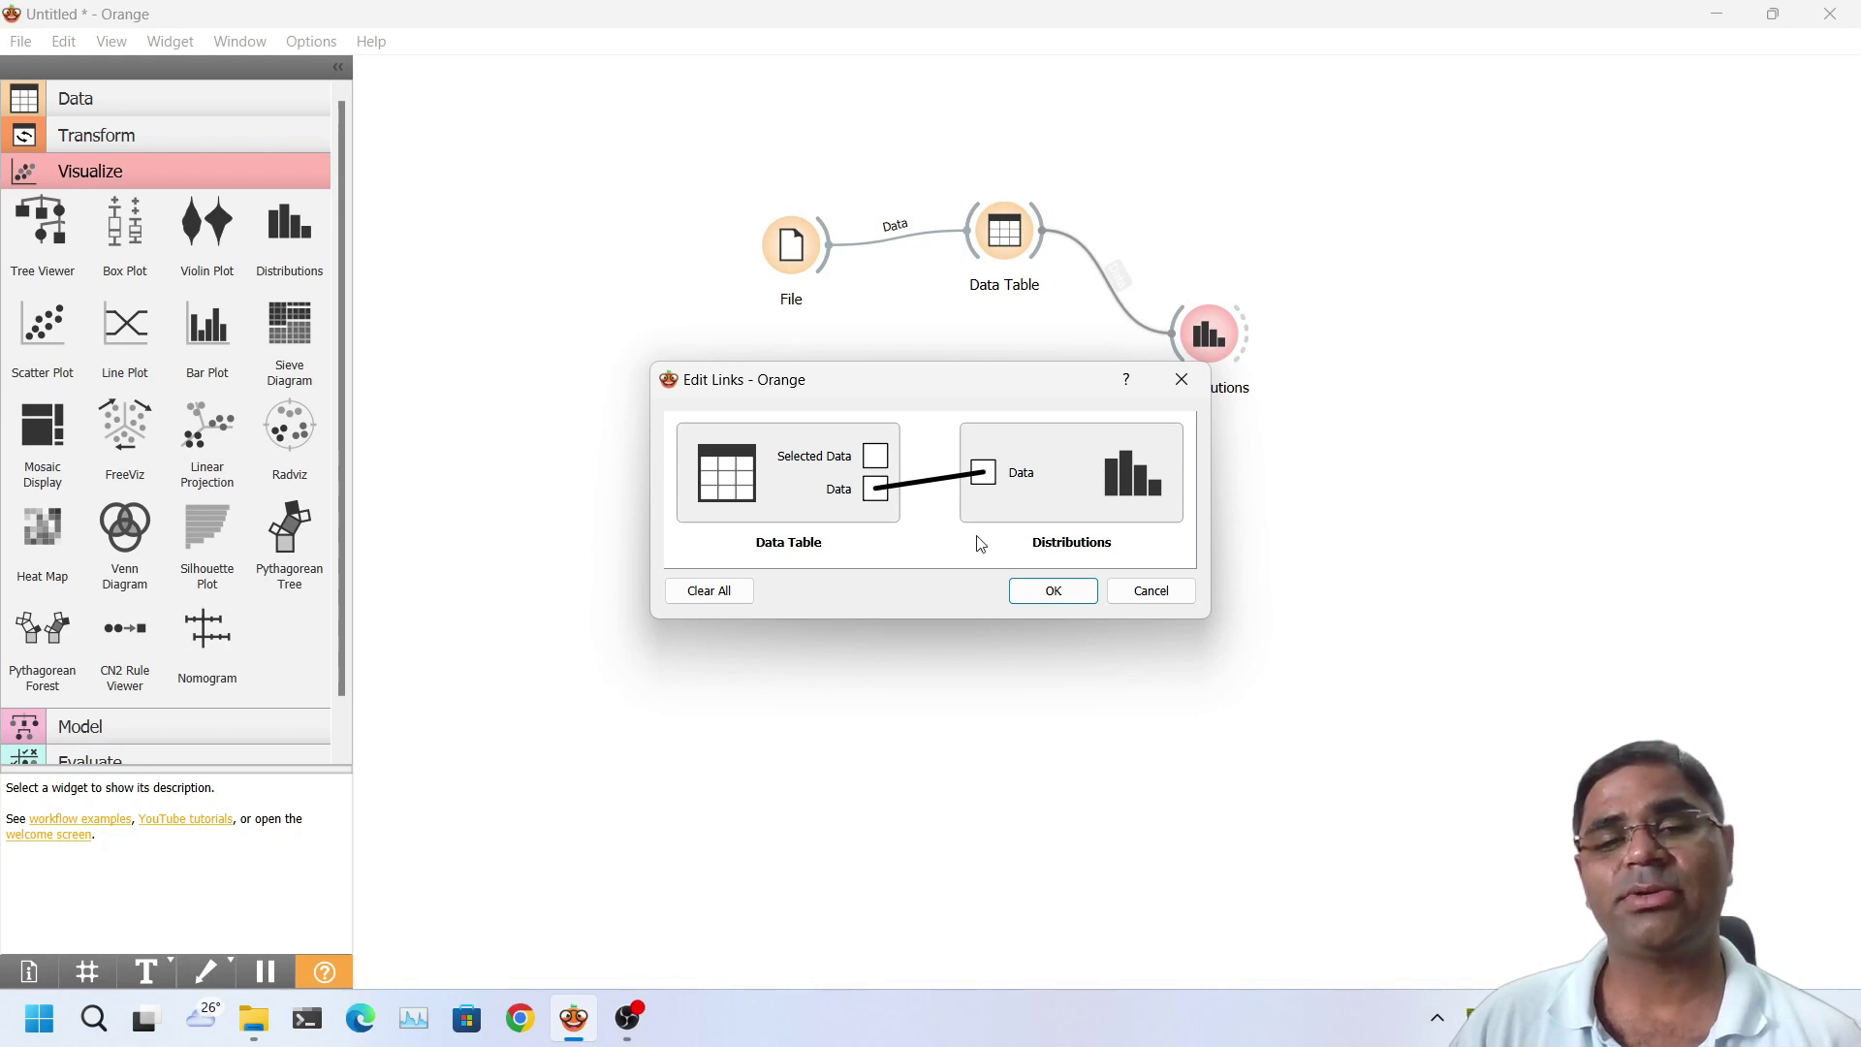
left_click(1047, 595)
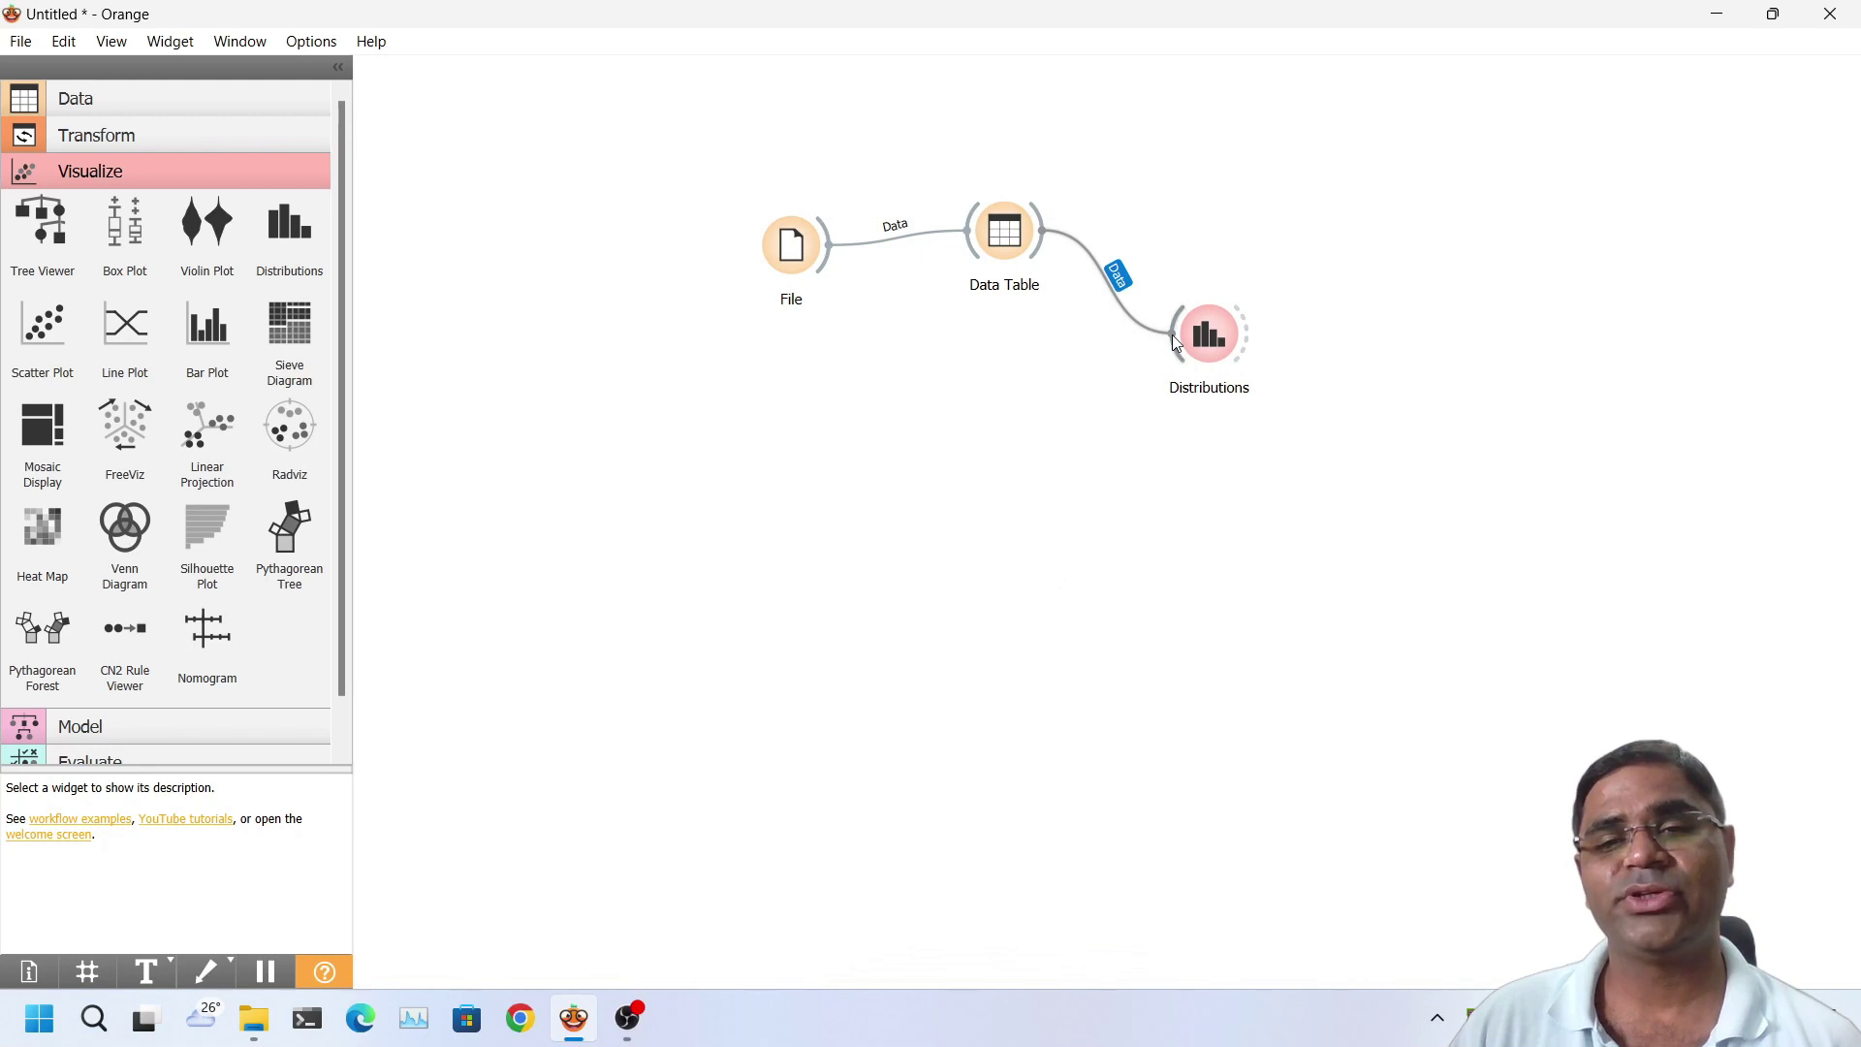
double_click(1209, 359)
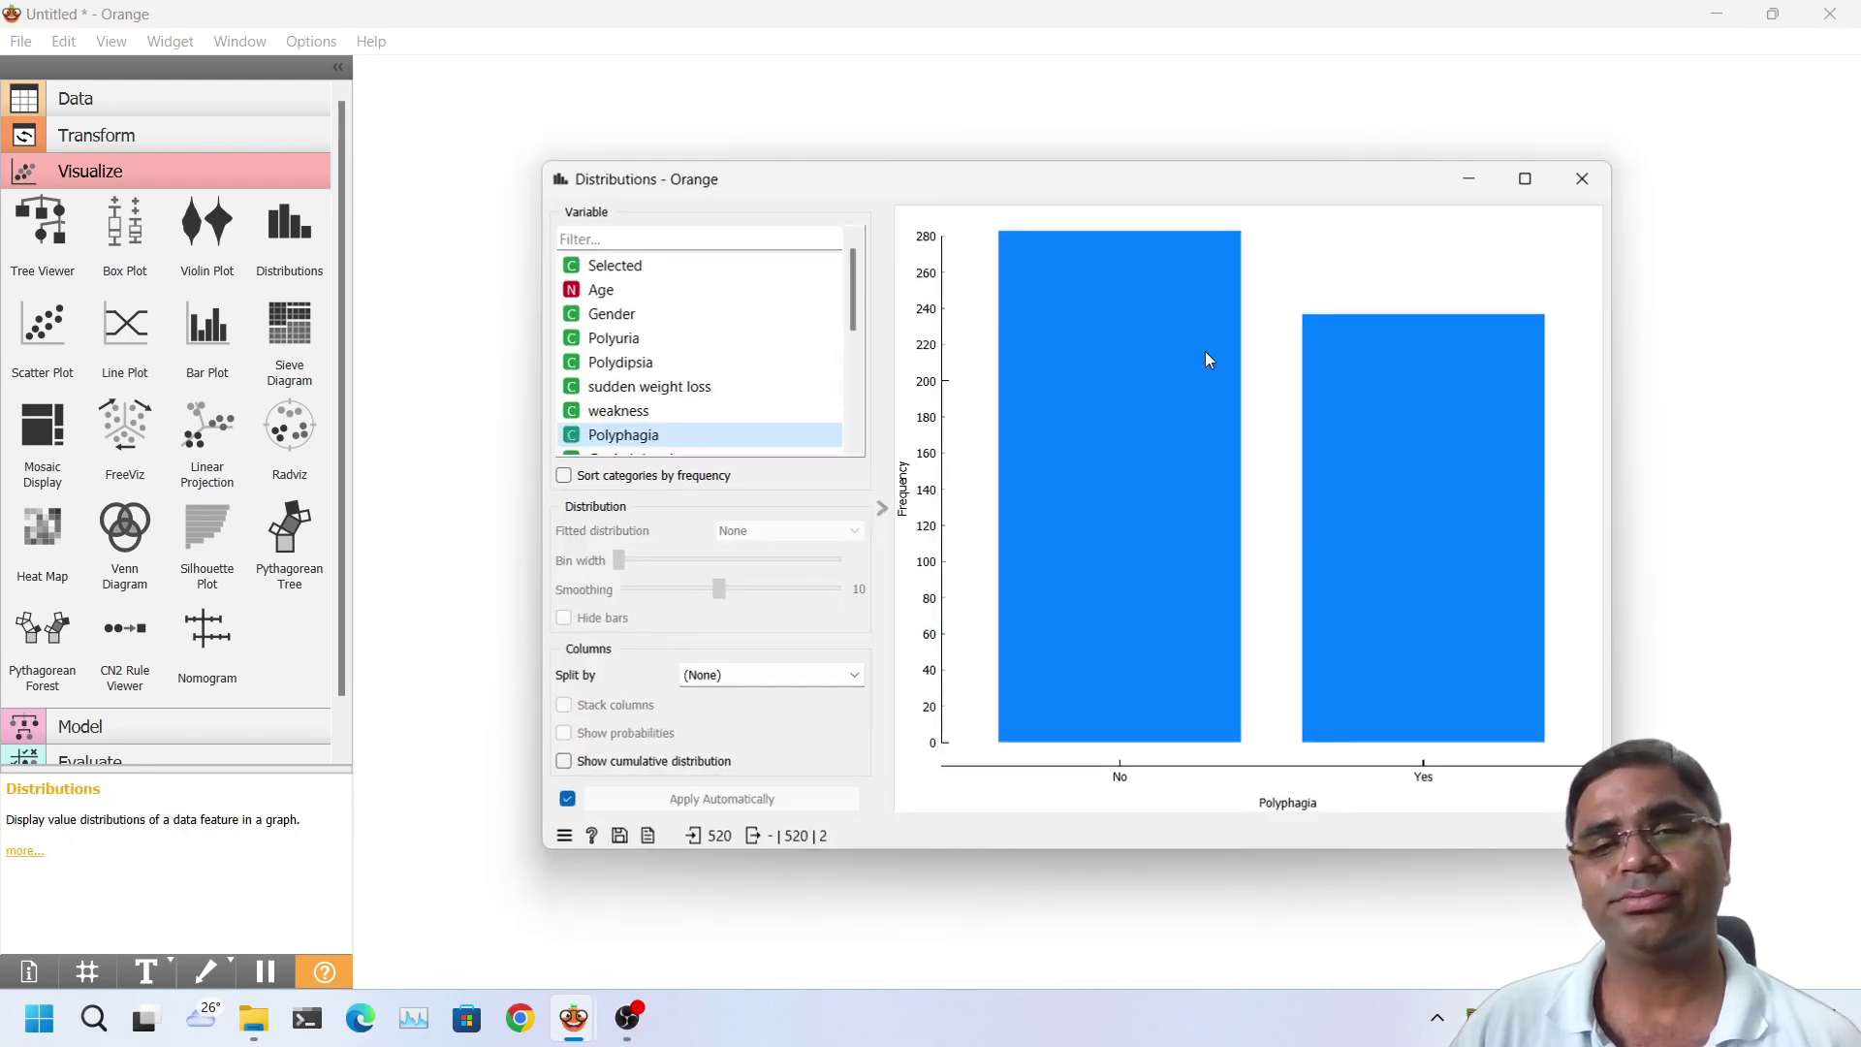
left_click(669, 313)
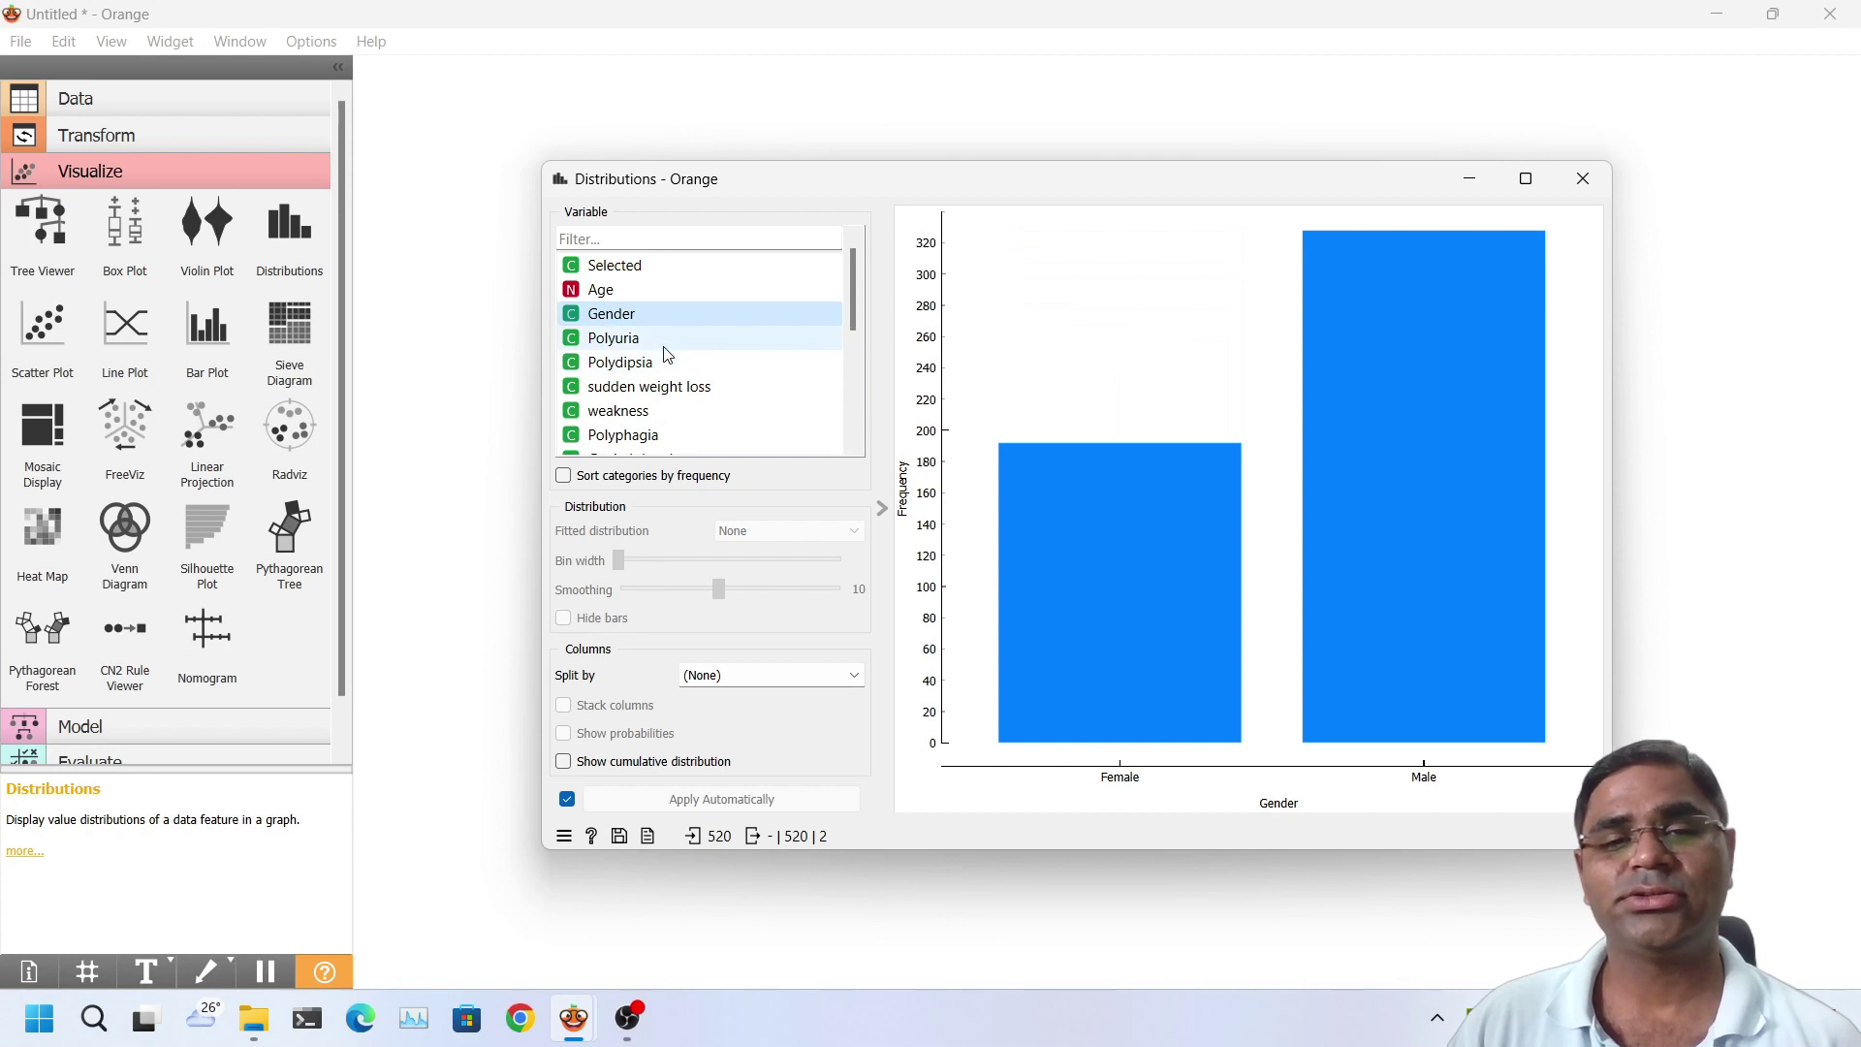
left_click(665, 347)
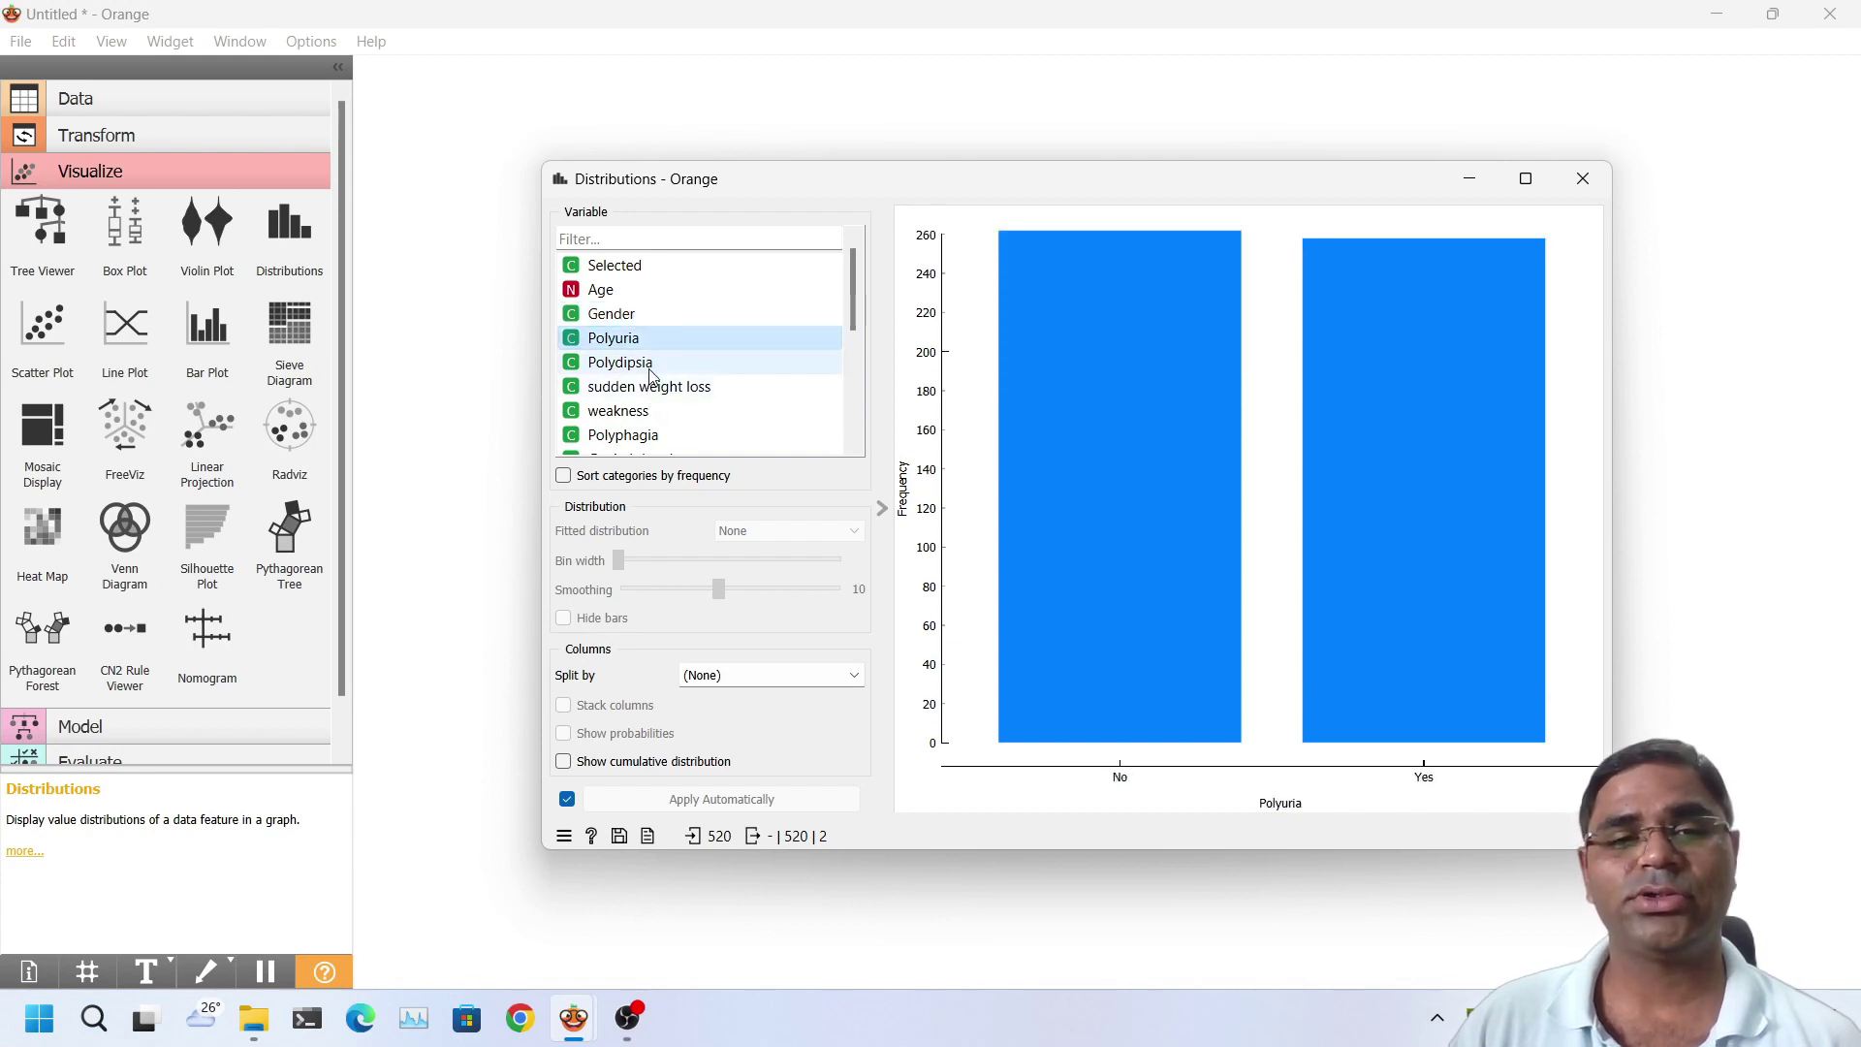
left_click(650, 369)
left_click(676, 439)
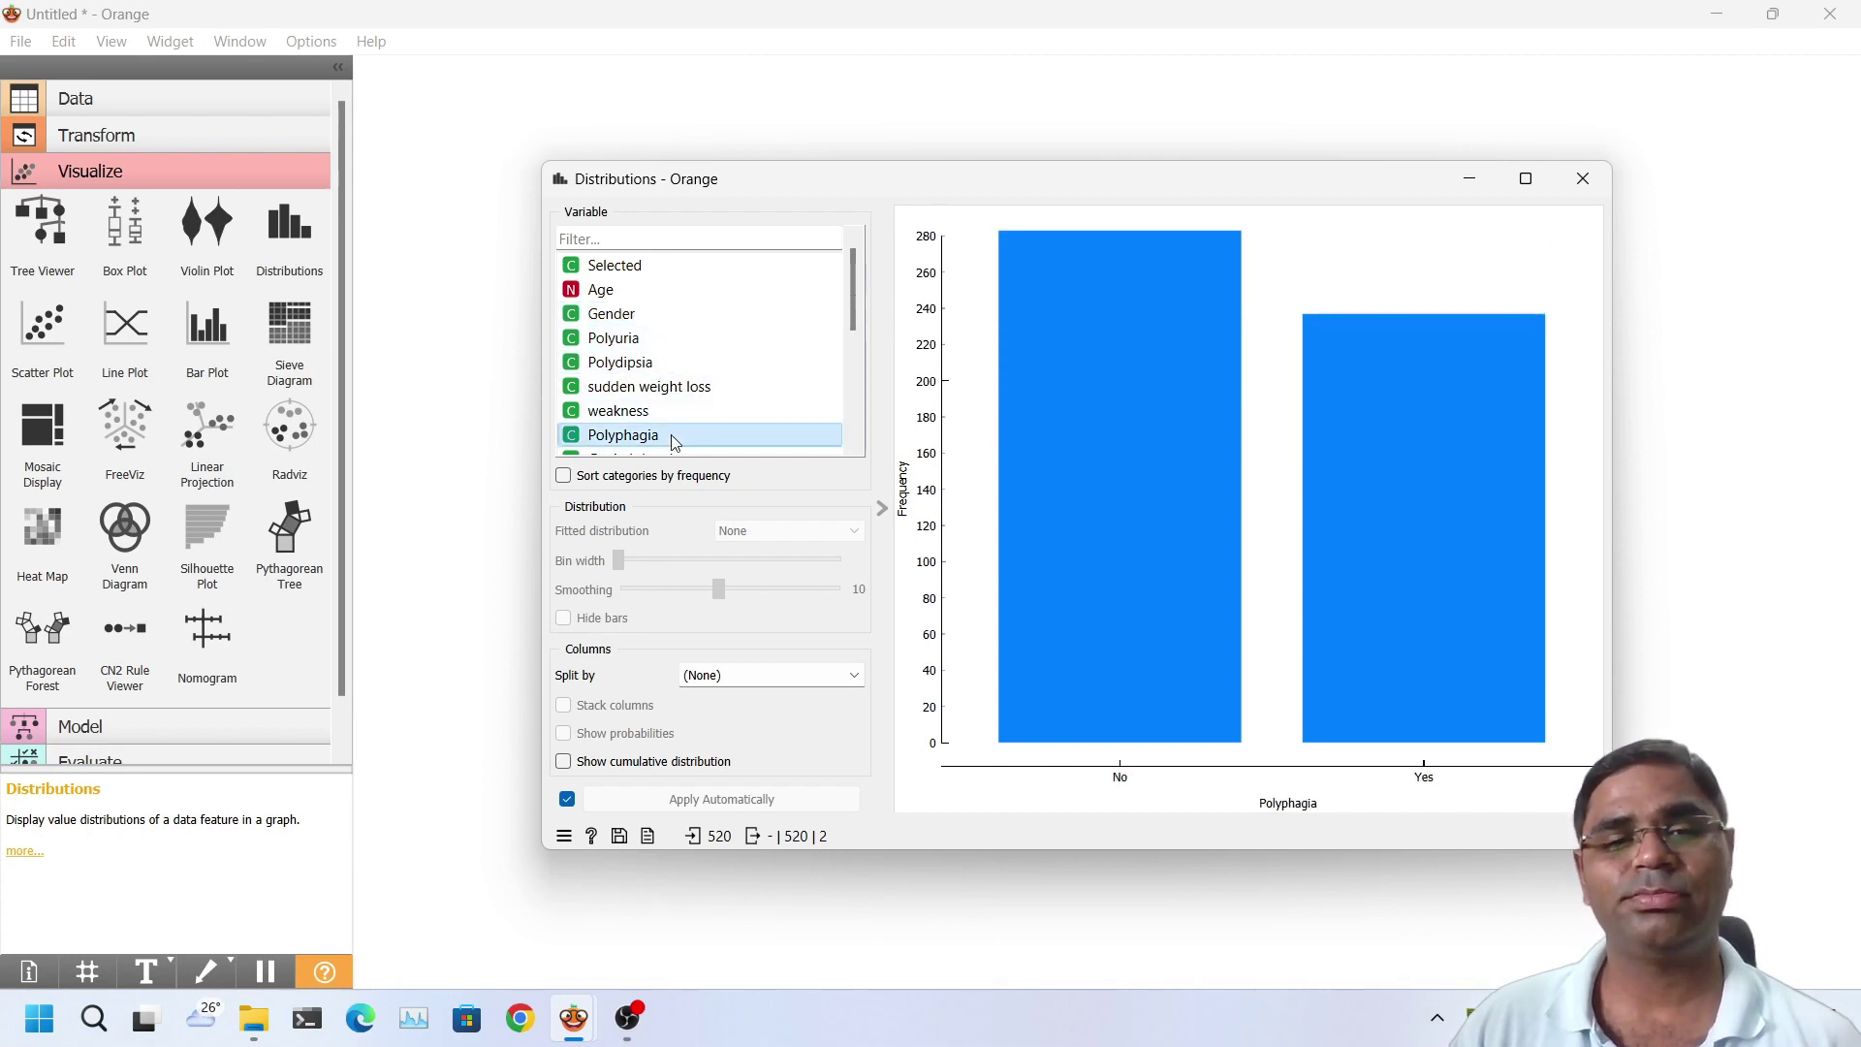
scroll(686, 373, "down", 3)
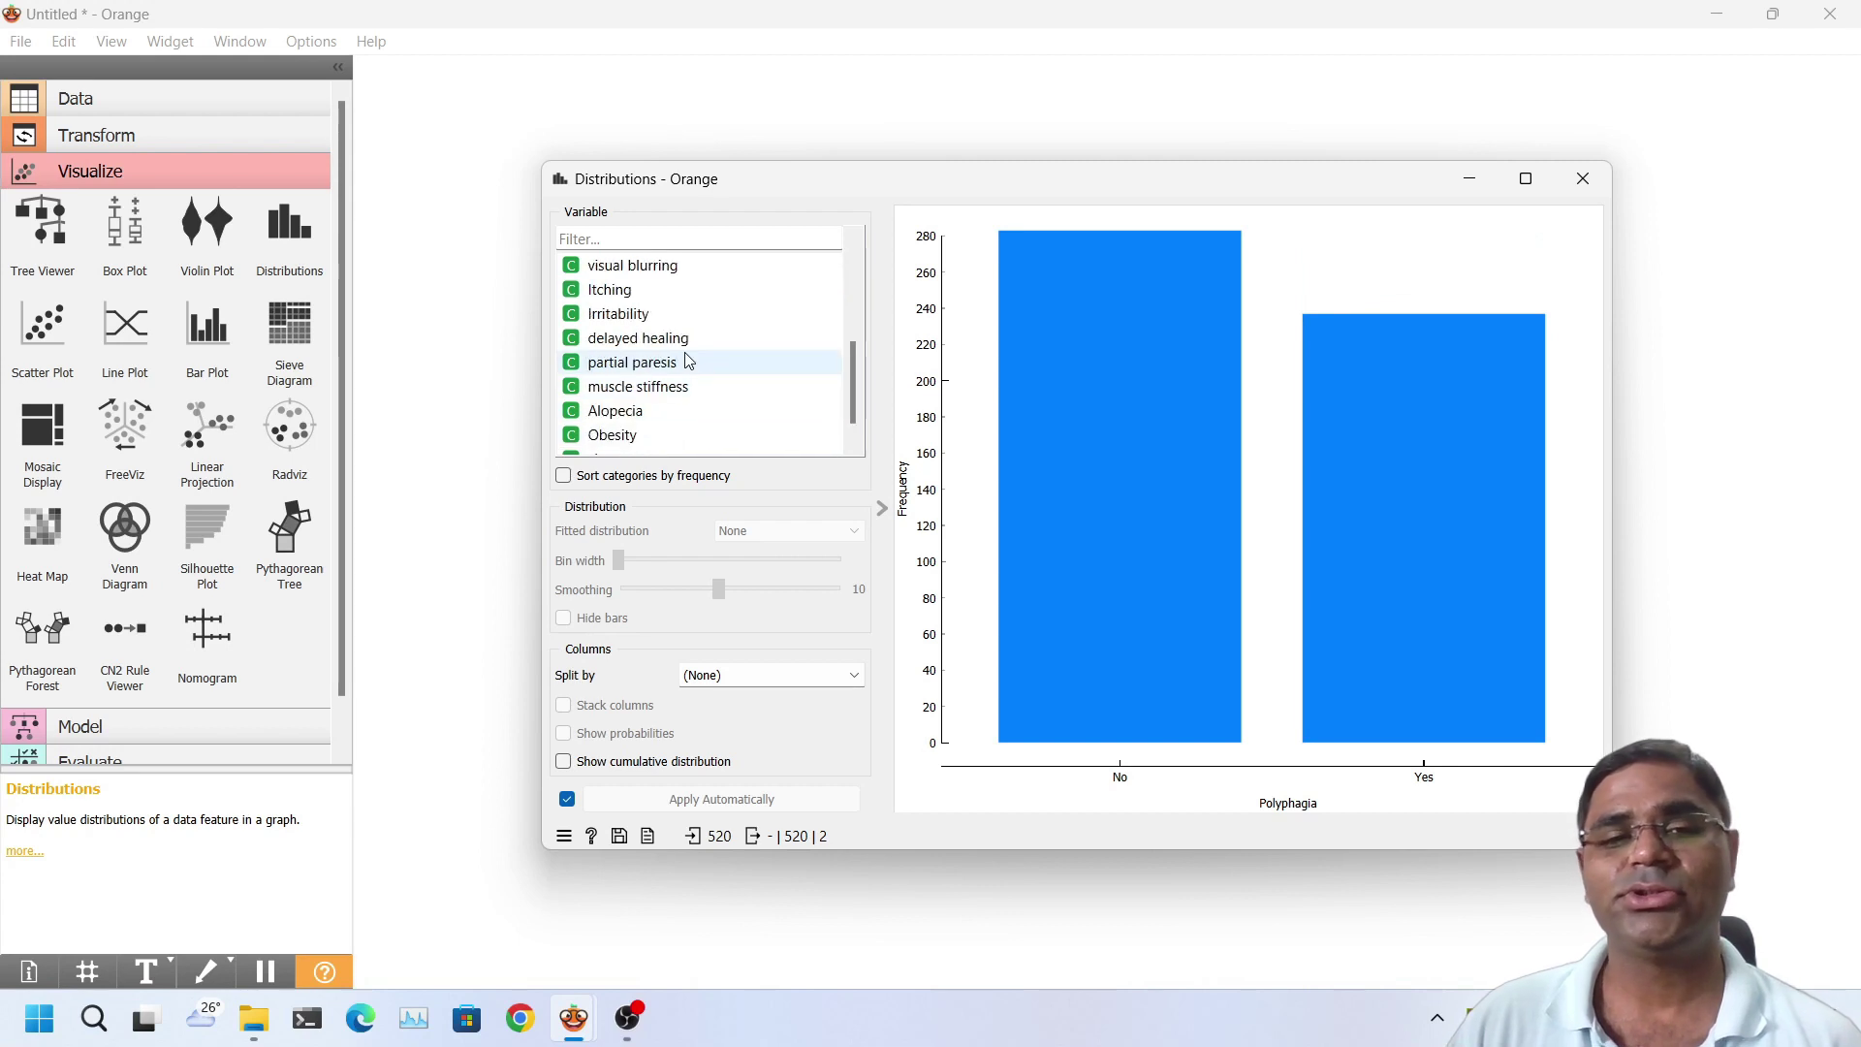
left_click(1583, 179)
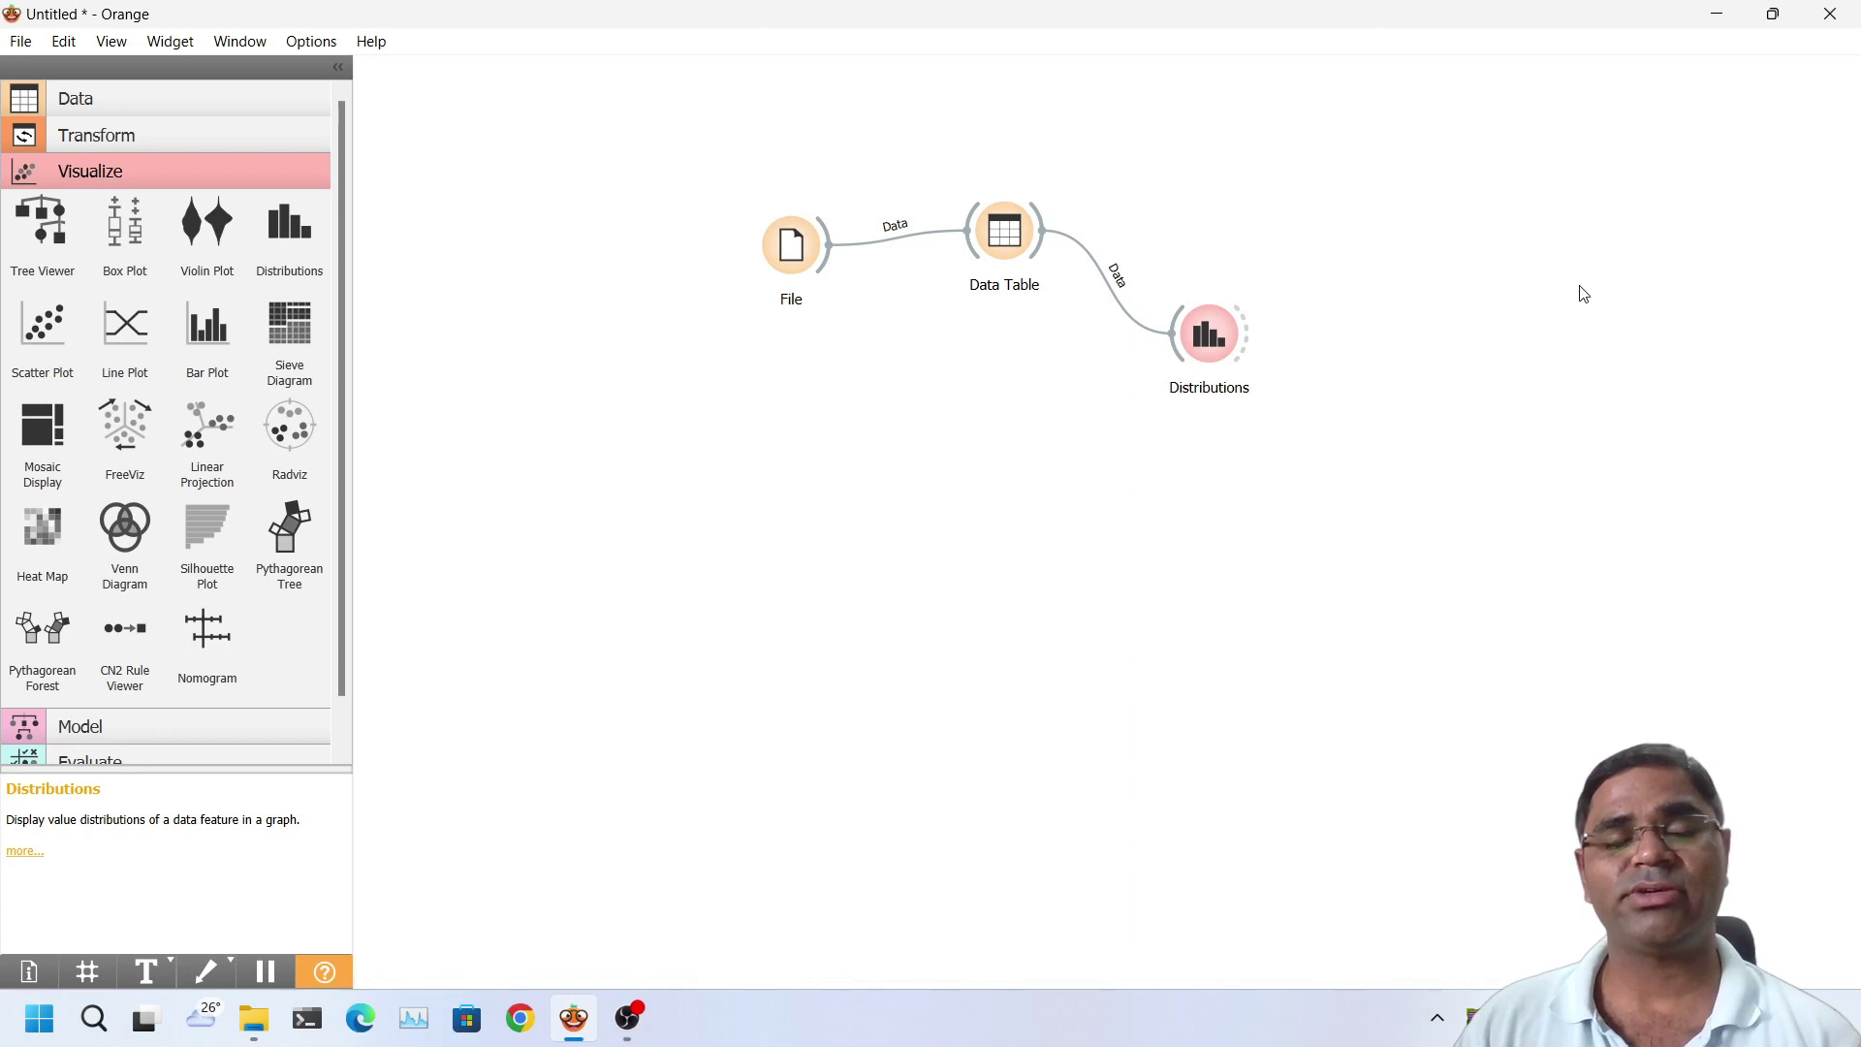
Save the workflow as diabetes-demo.ows, then close Orange and clear windows to the desktop
left_click(20, 41)
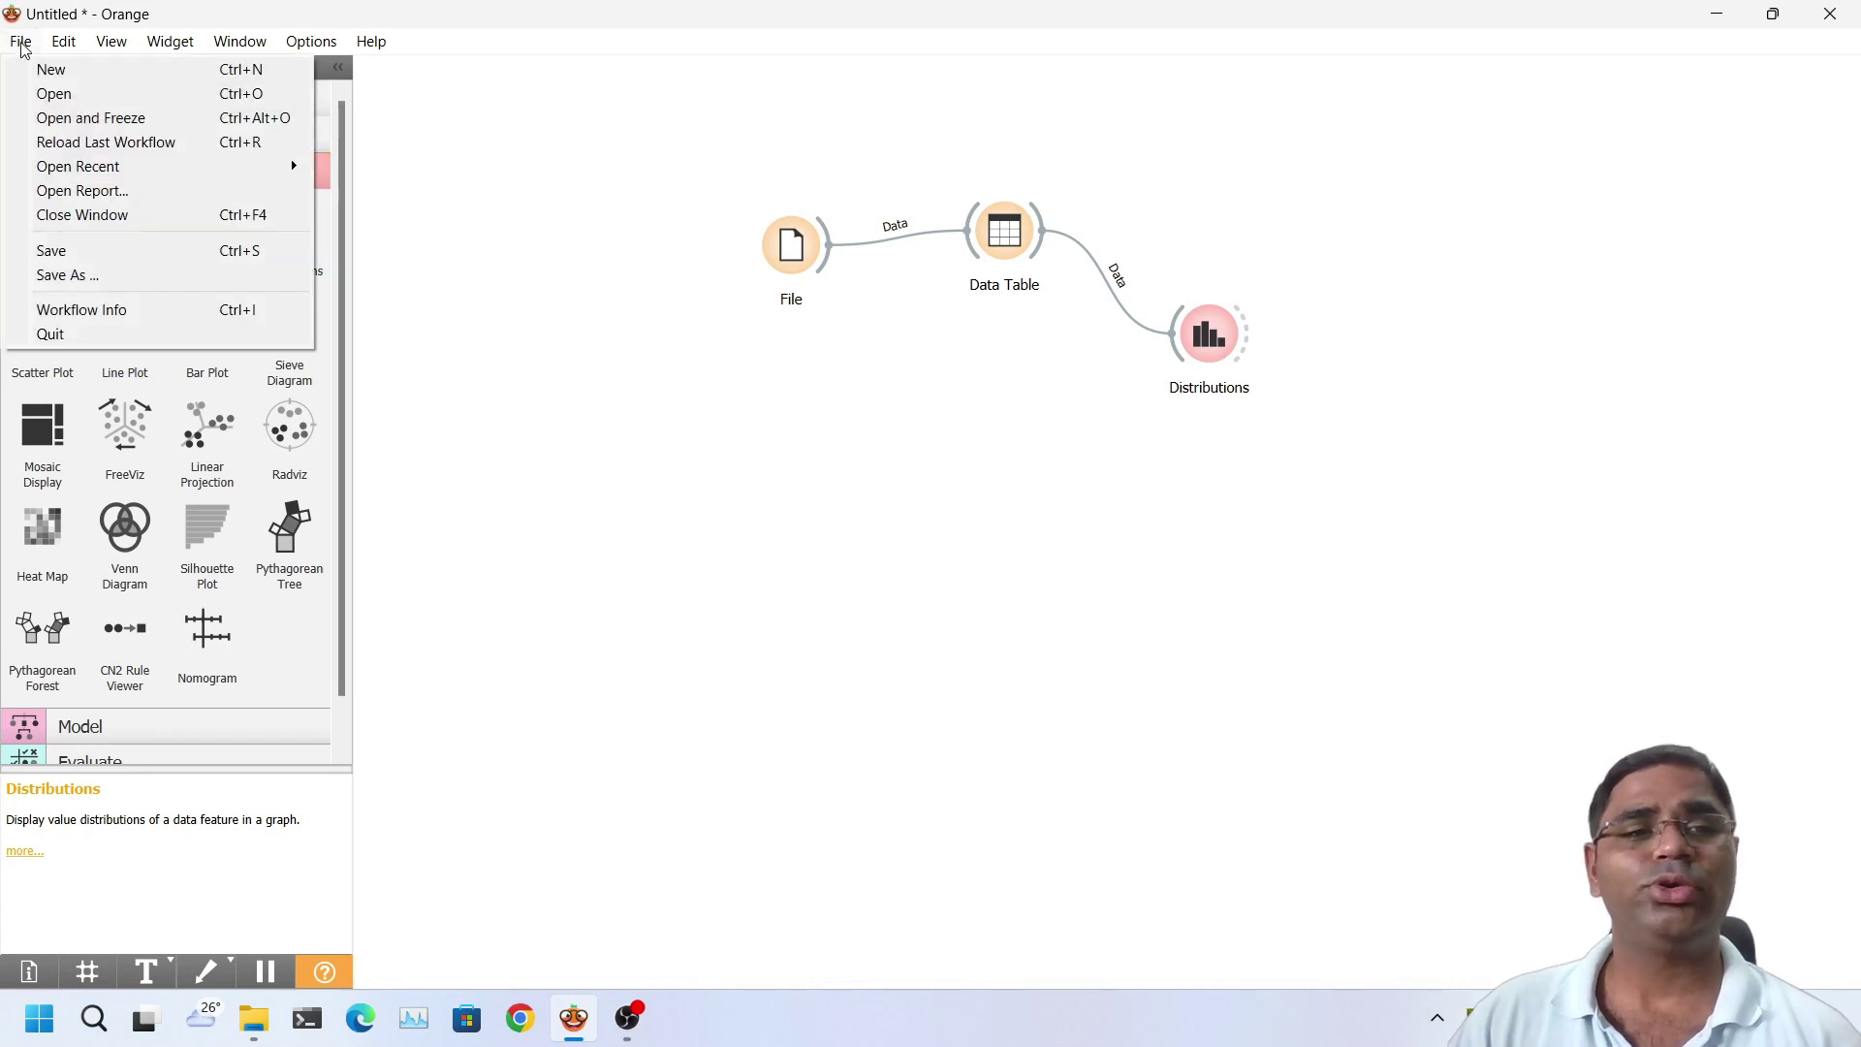
left_click(215, 252)
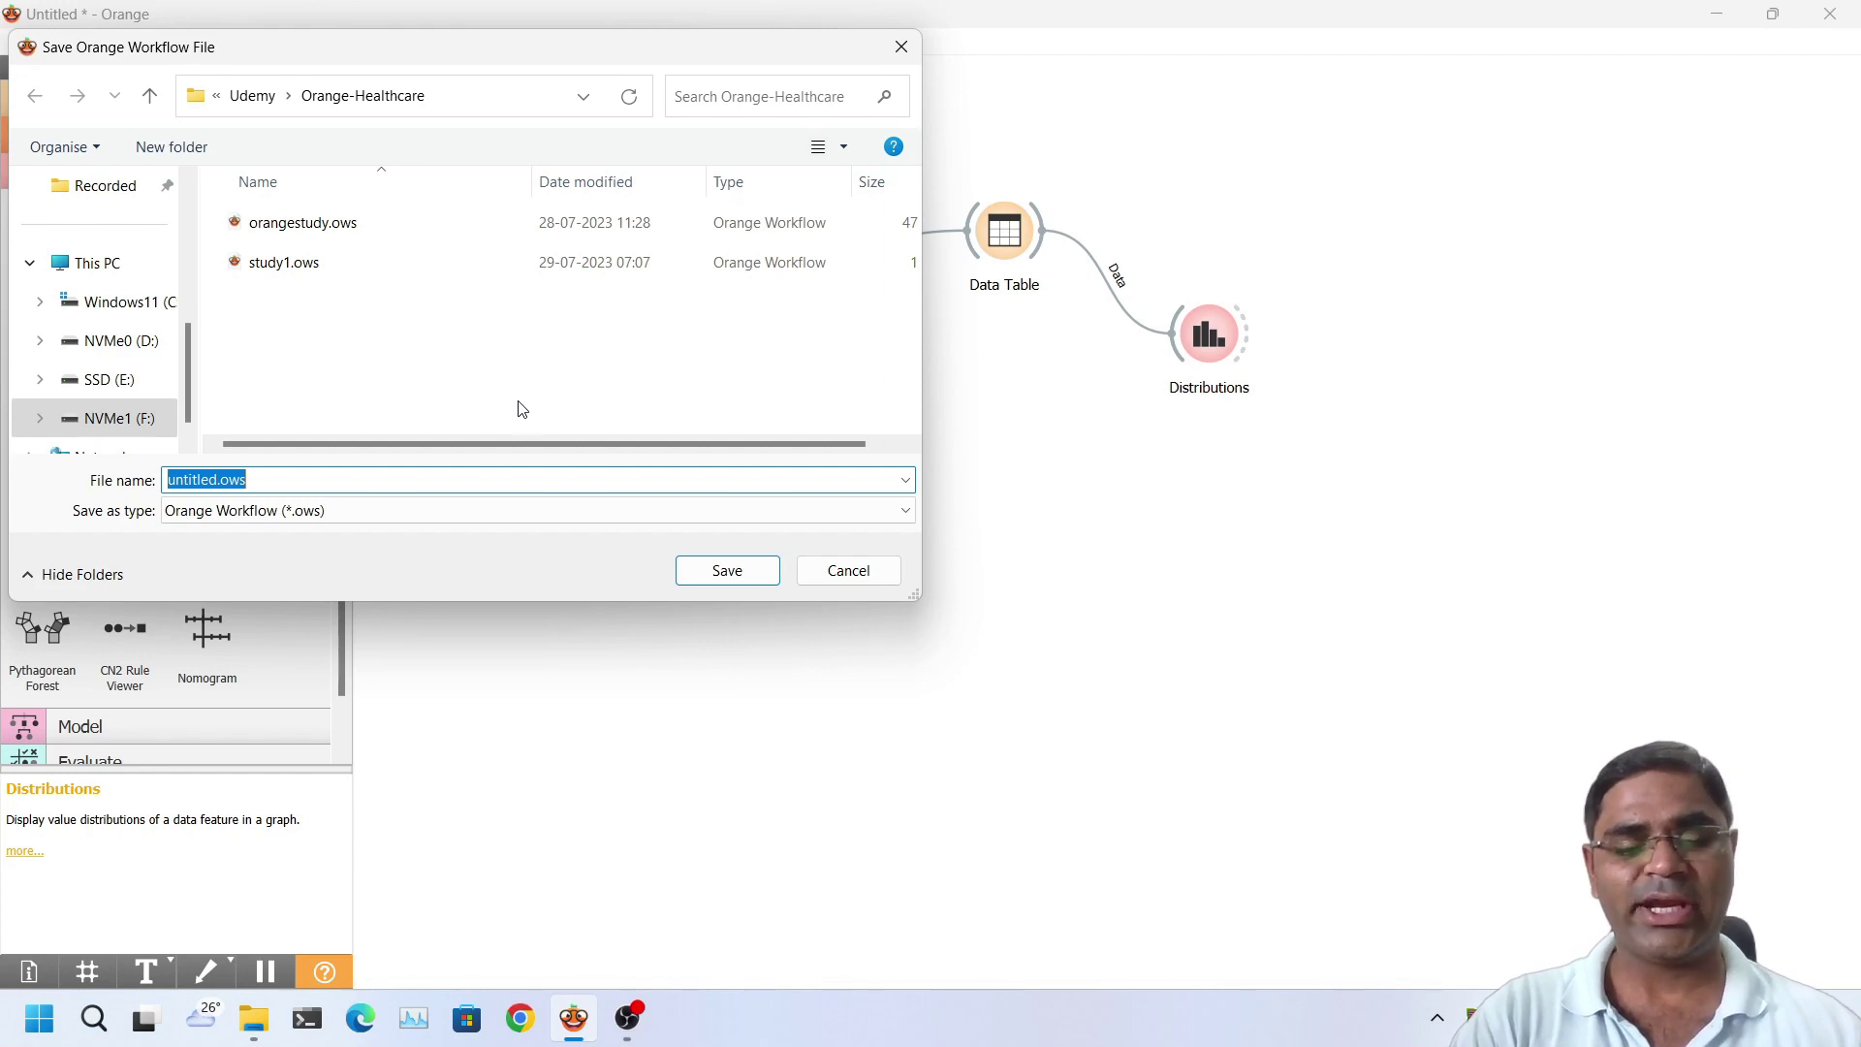
type("dia")
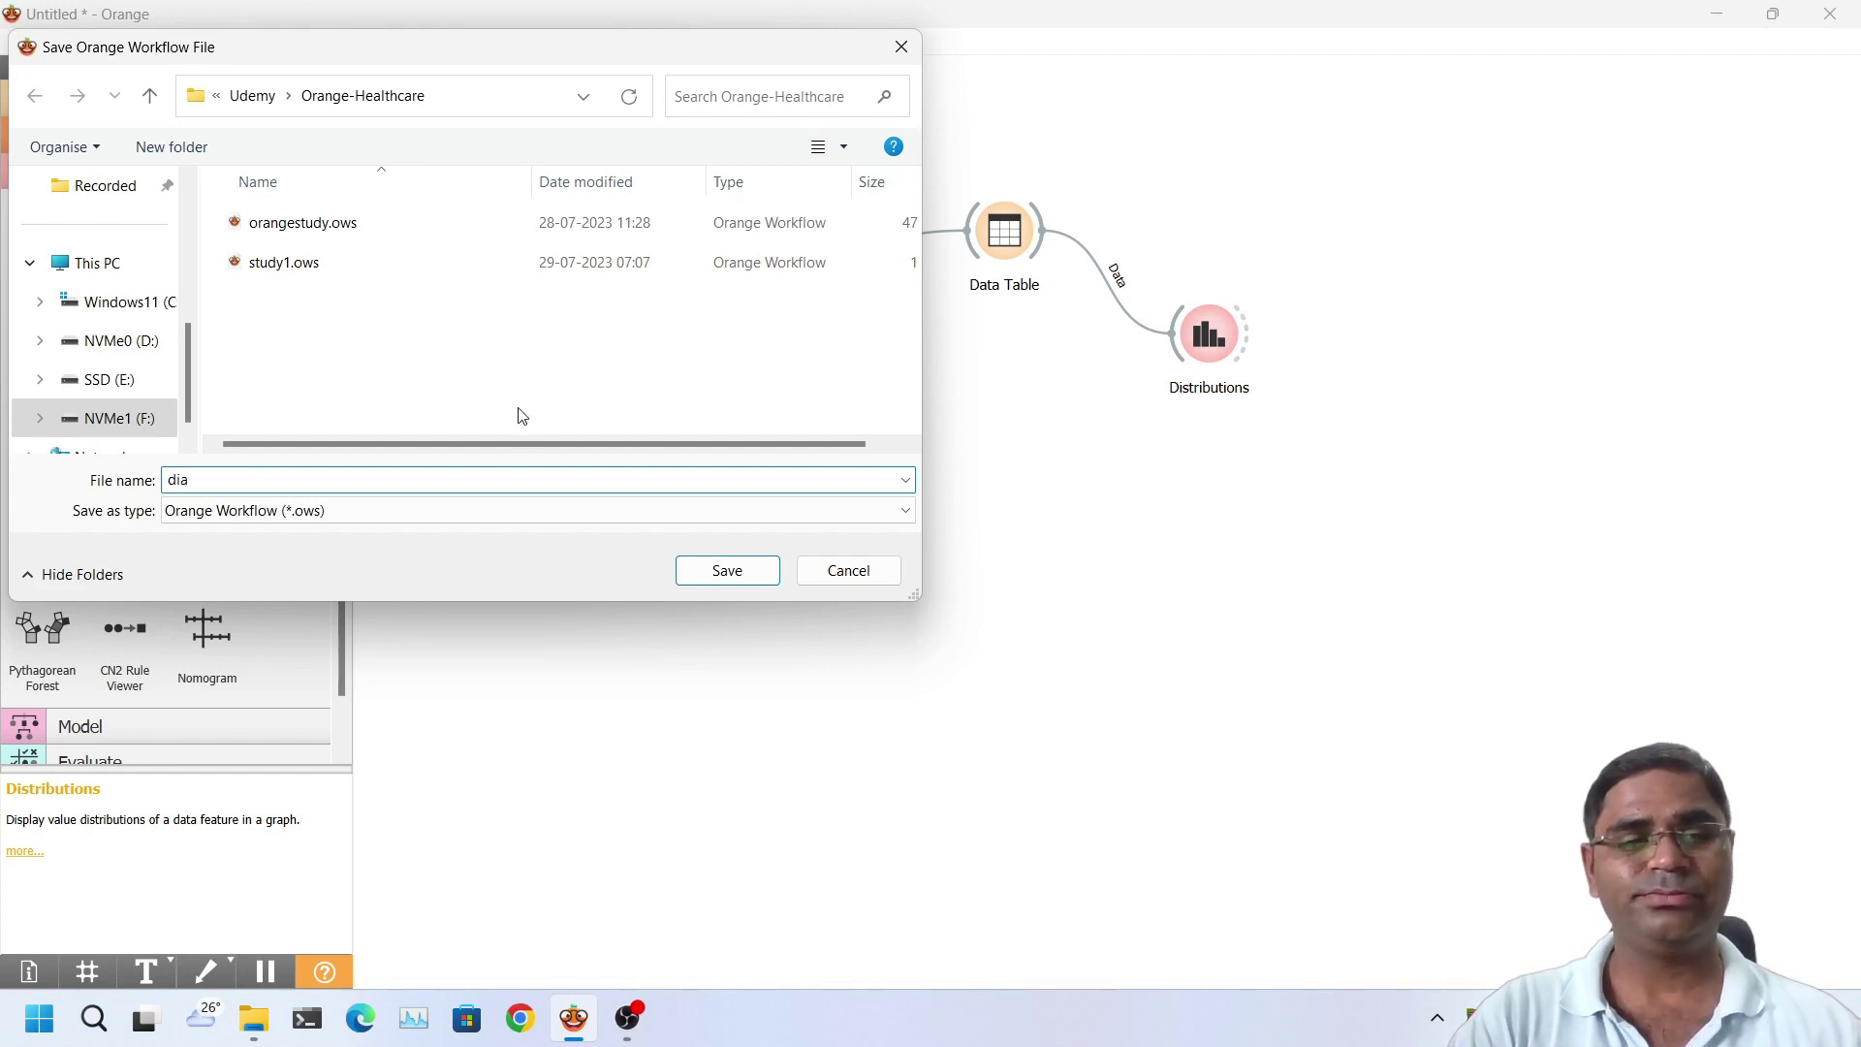
type("betes-demo")
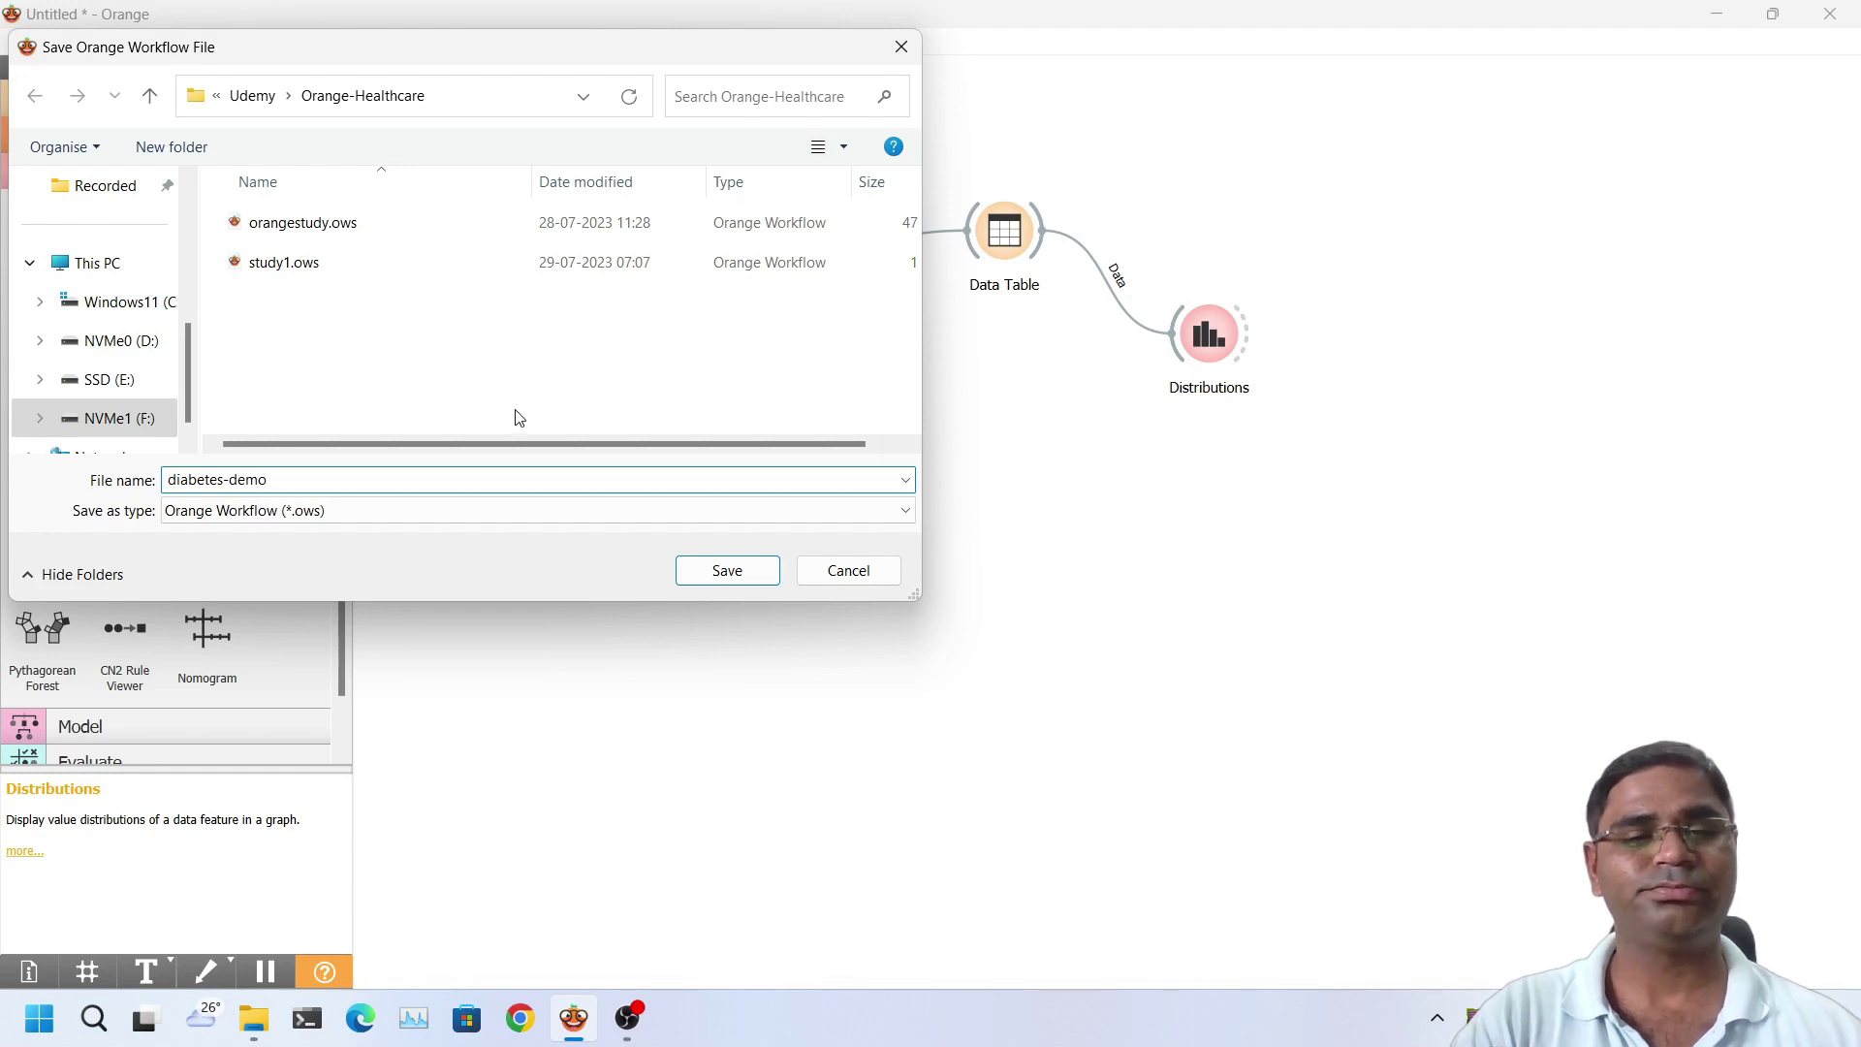
key("Return")
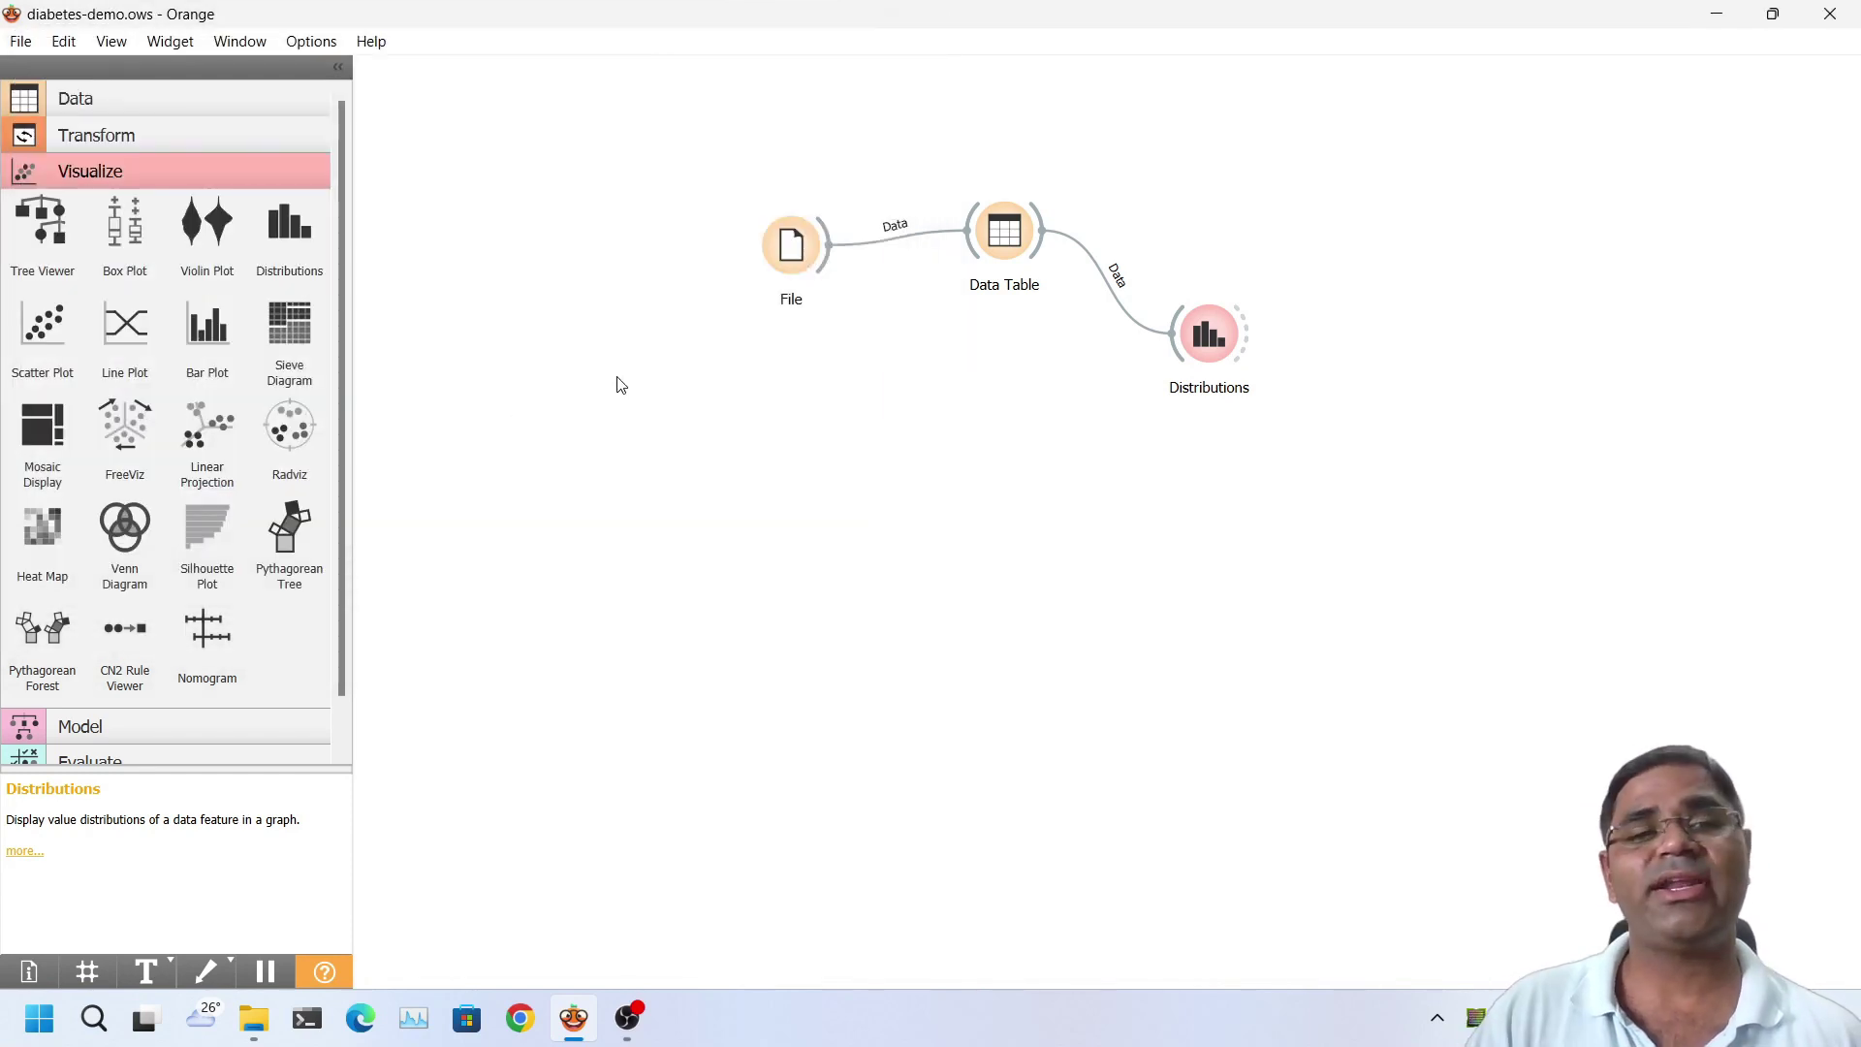
left_click(1839, 21)
key("super+d")
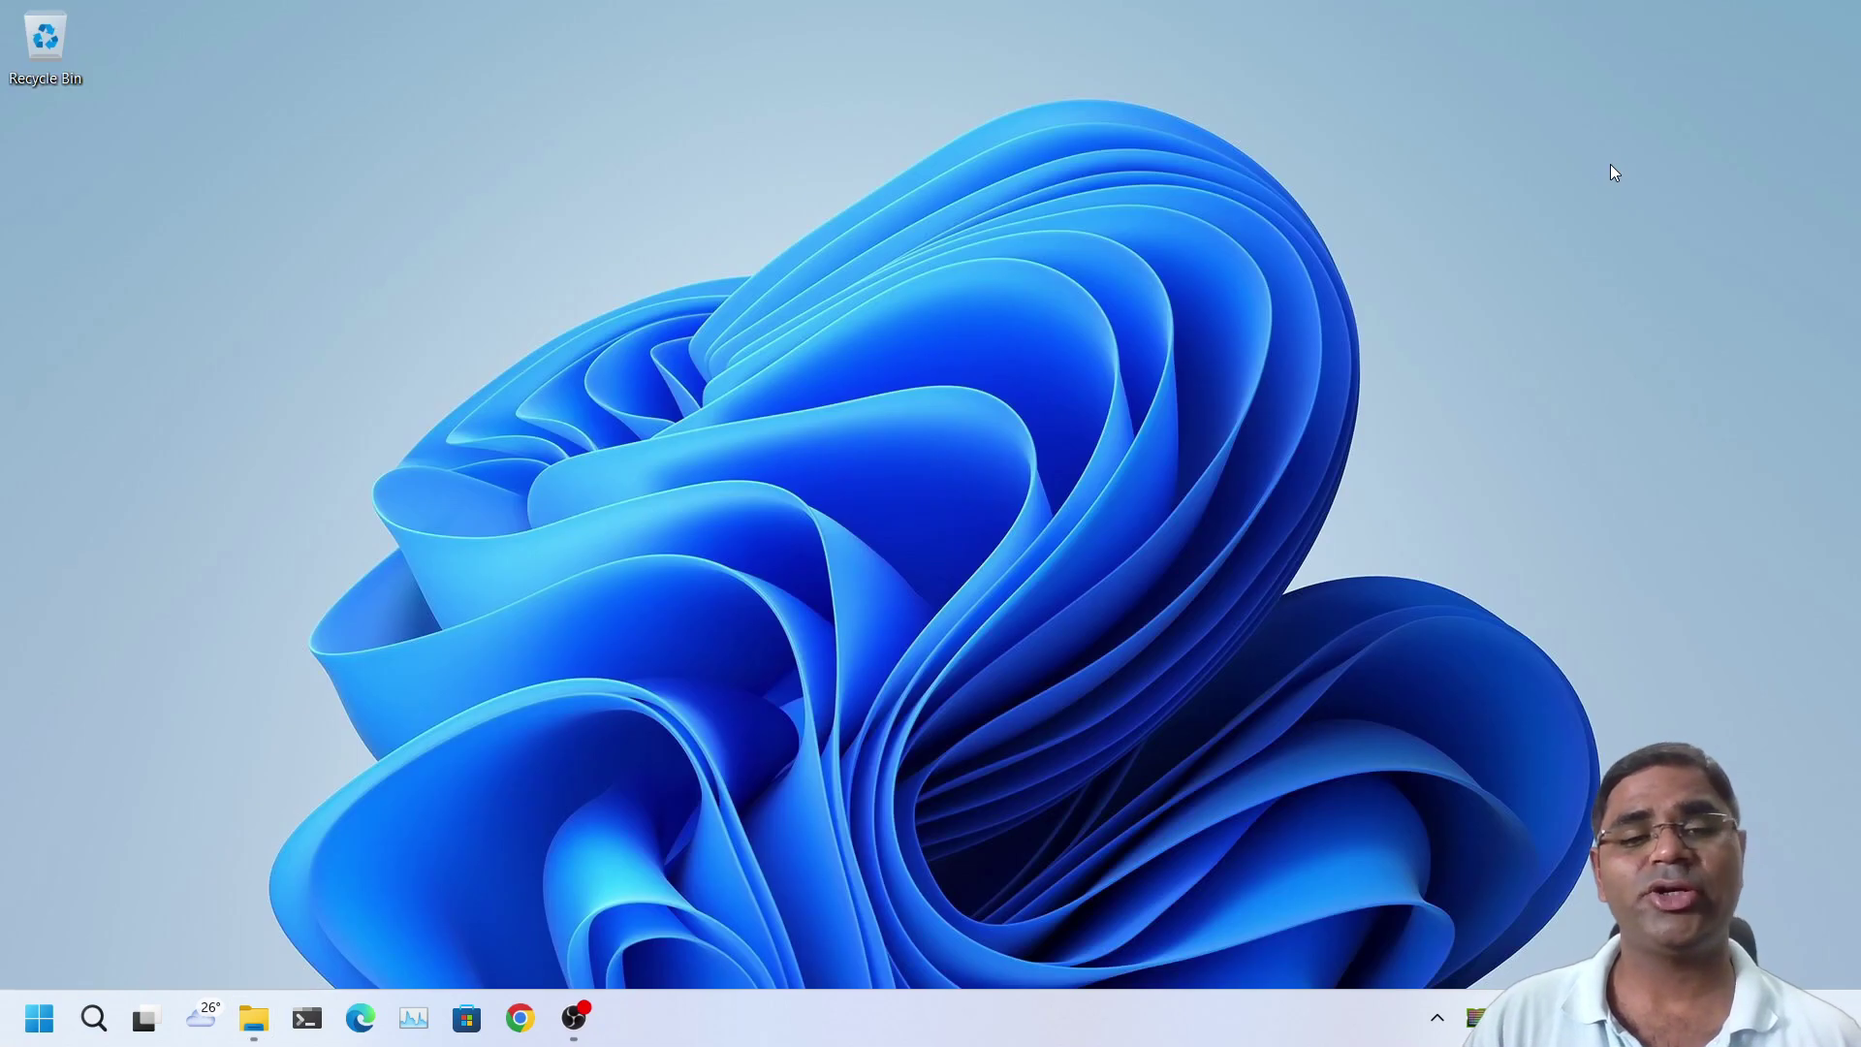
Relaunch Orange by searching 'orange' from the Start menu
left_click(8, 1041)
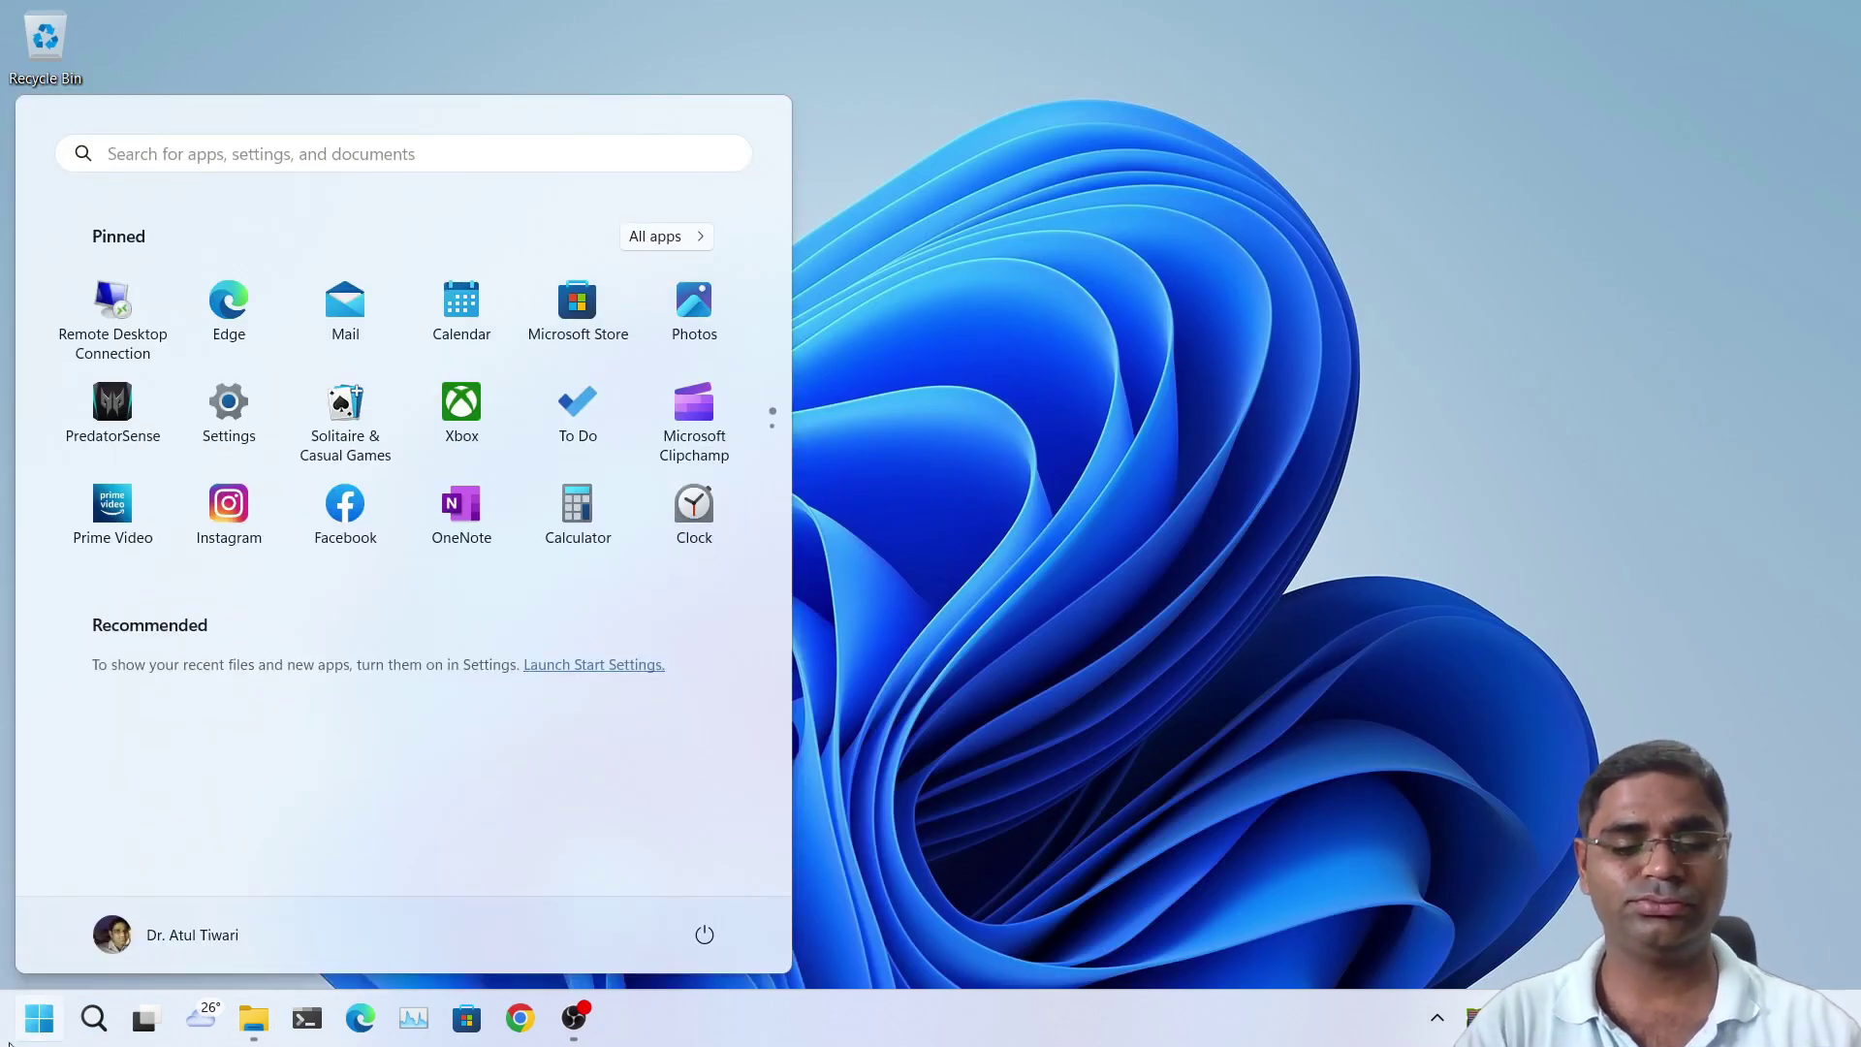
type("orange")
key("Return")
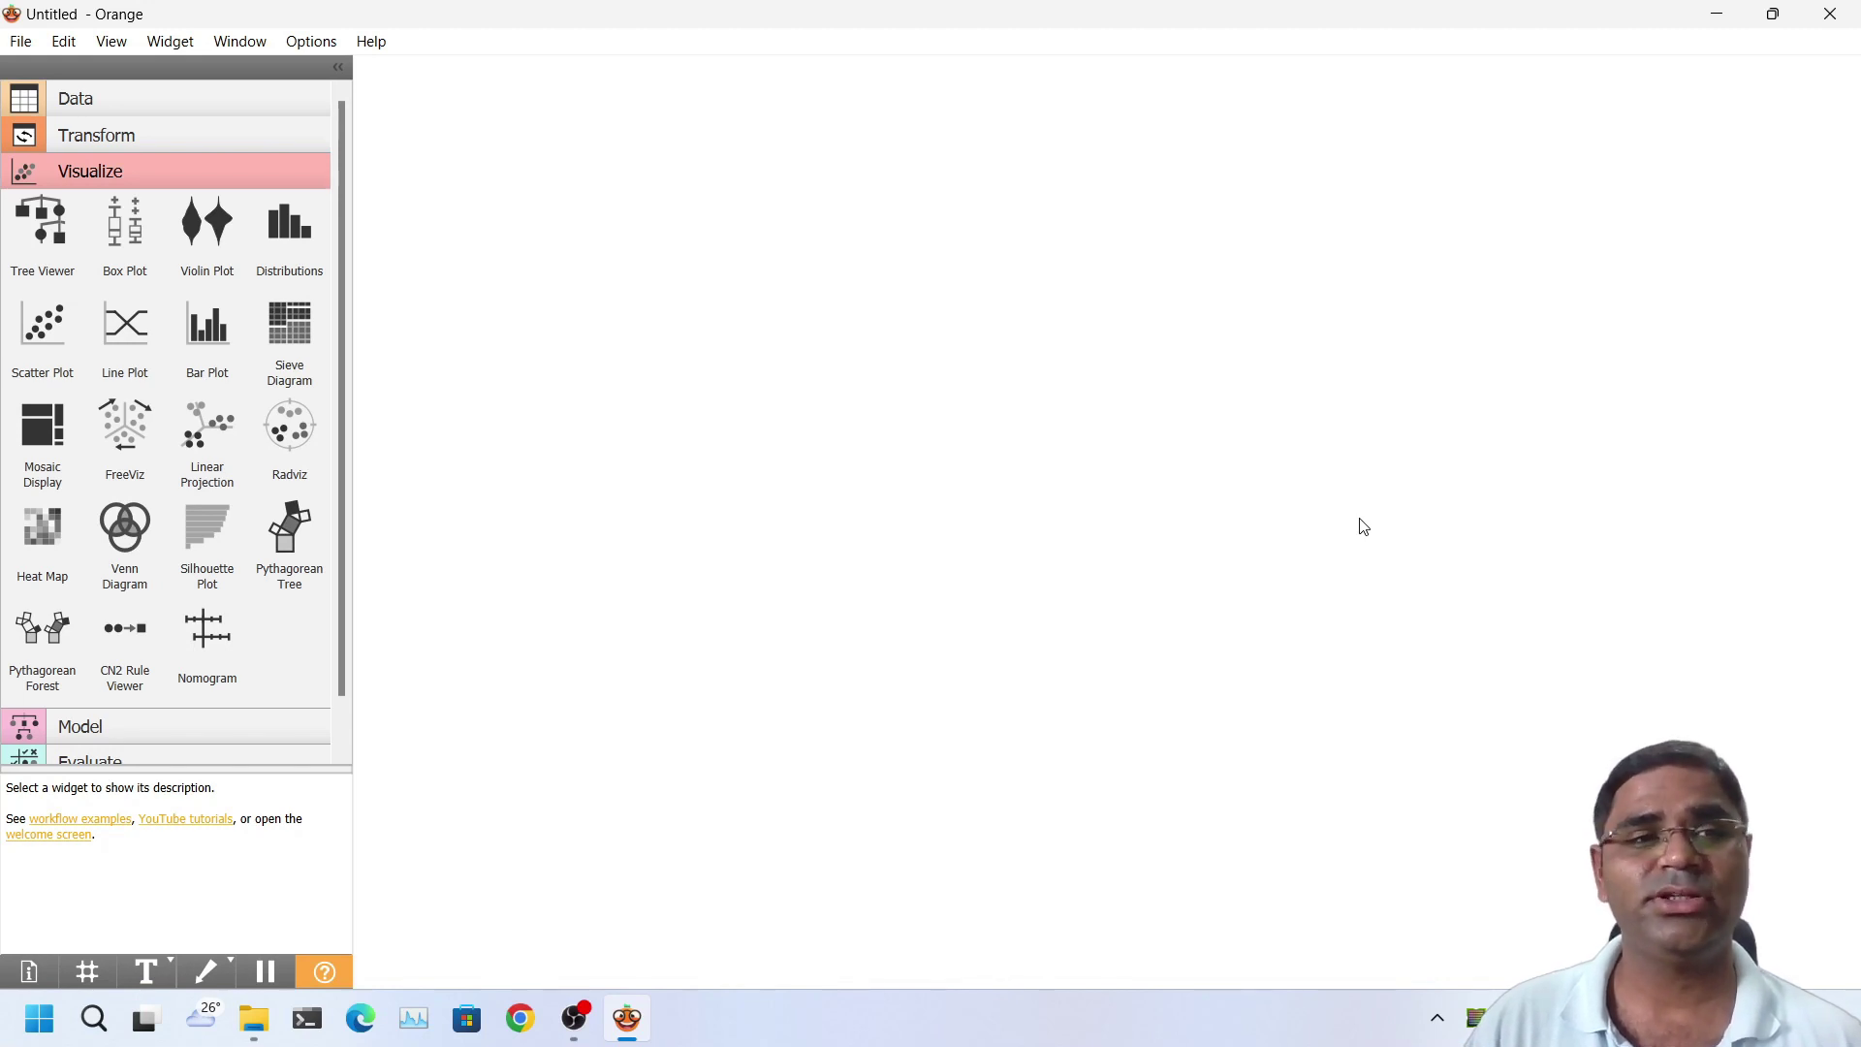
Open diabetes-demo.ows from the Orange-Healthcare folder and deselect the widgets on the canvas
left_click(25, 48)
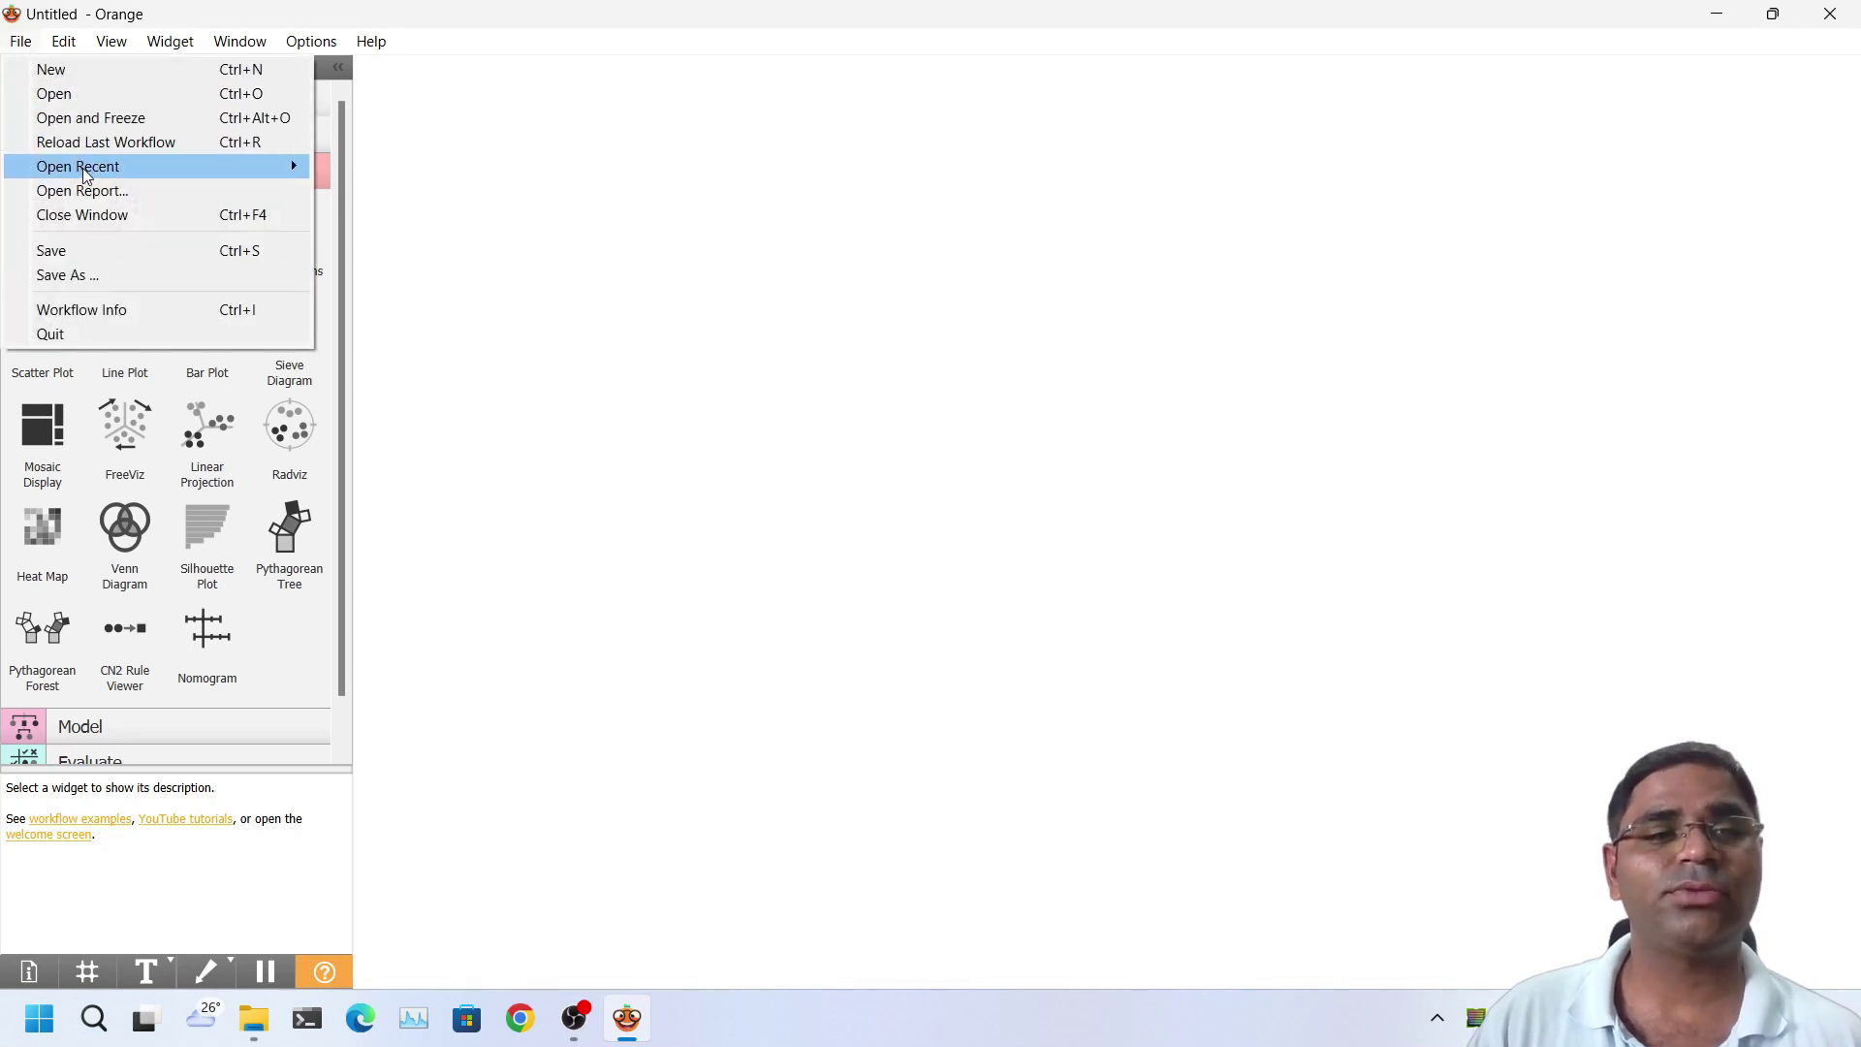
mouse_move(85, 175)
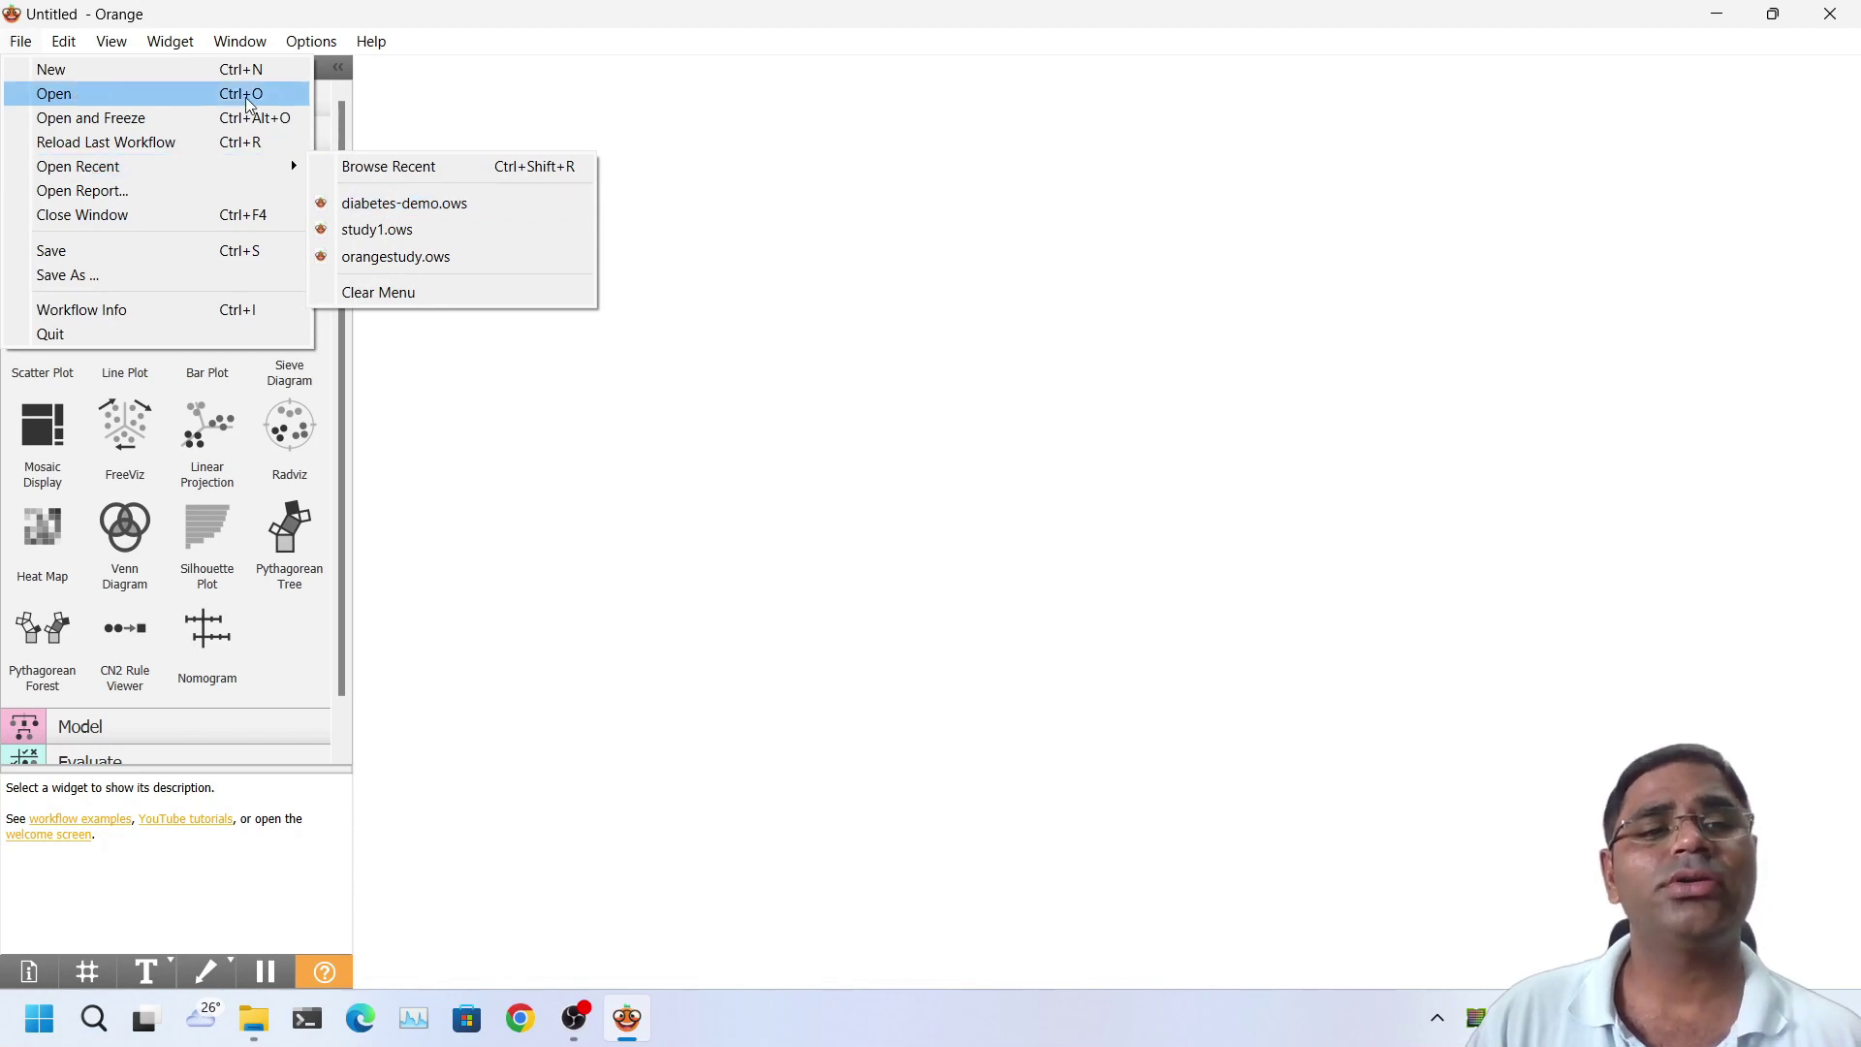
mouse_move(234, 170)
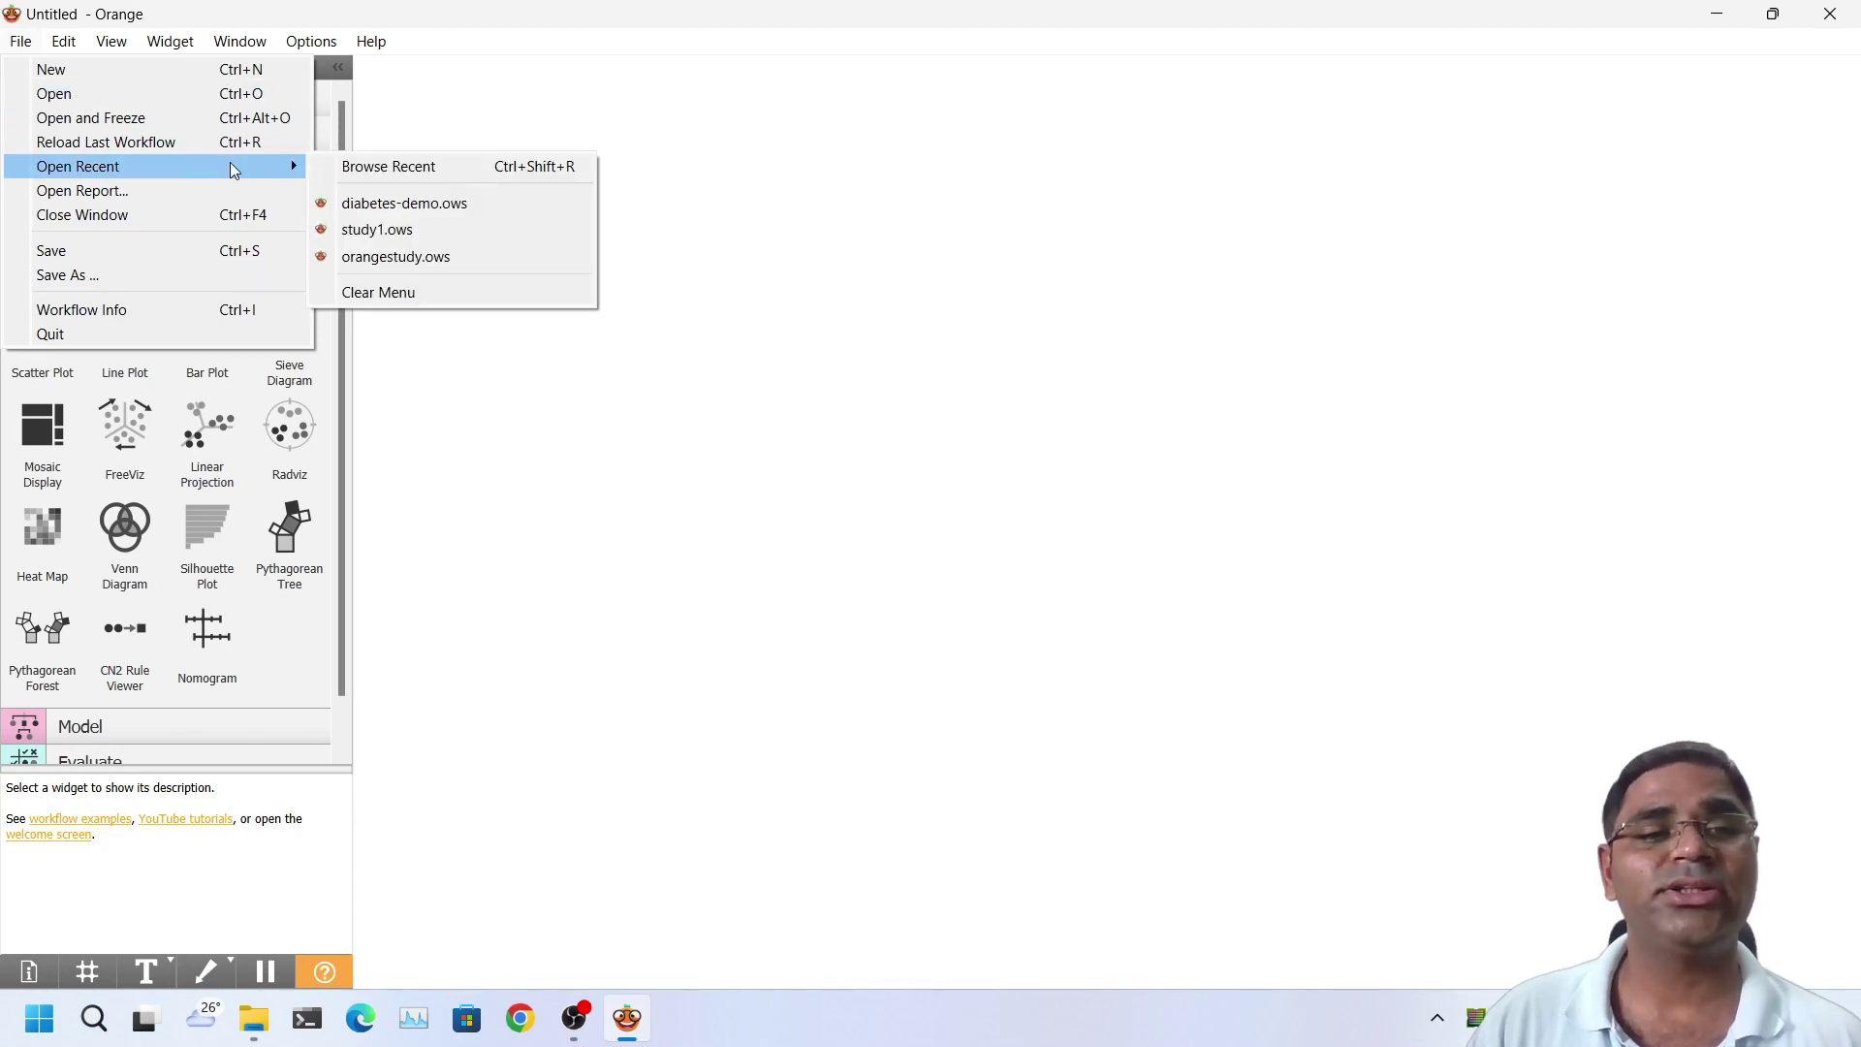
left_click(202, 97)
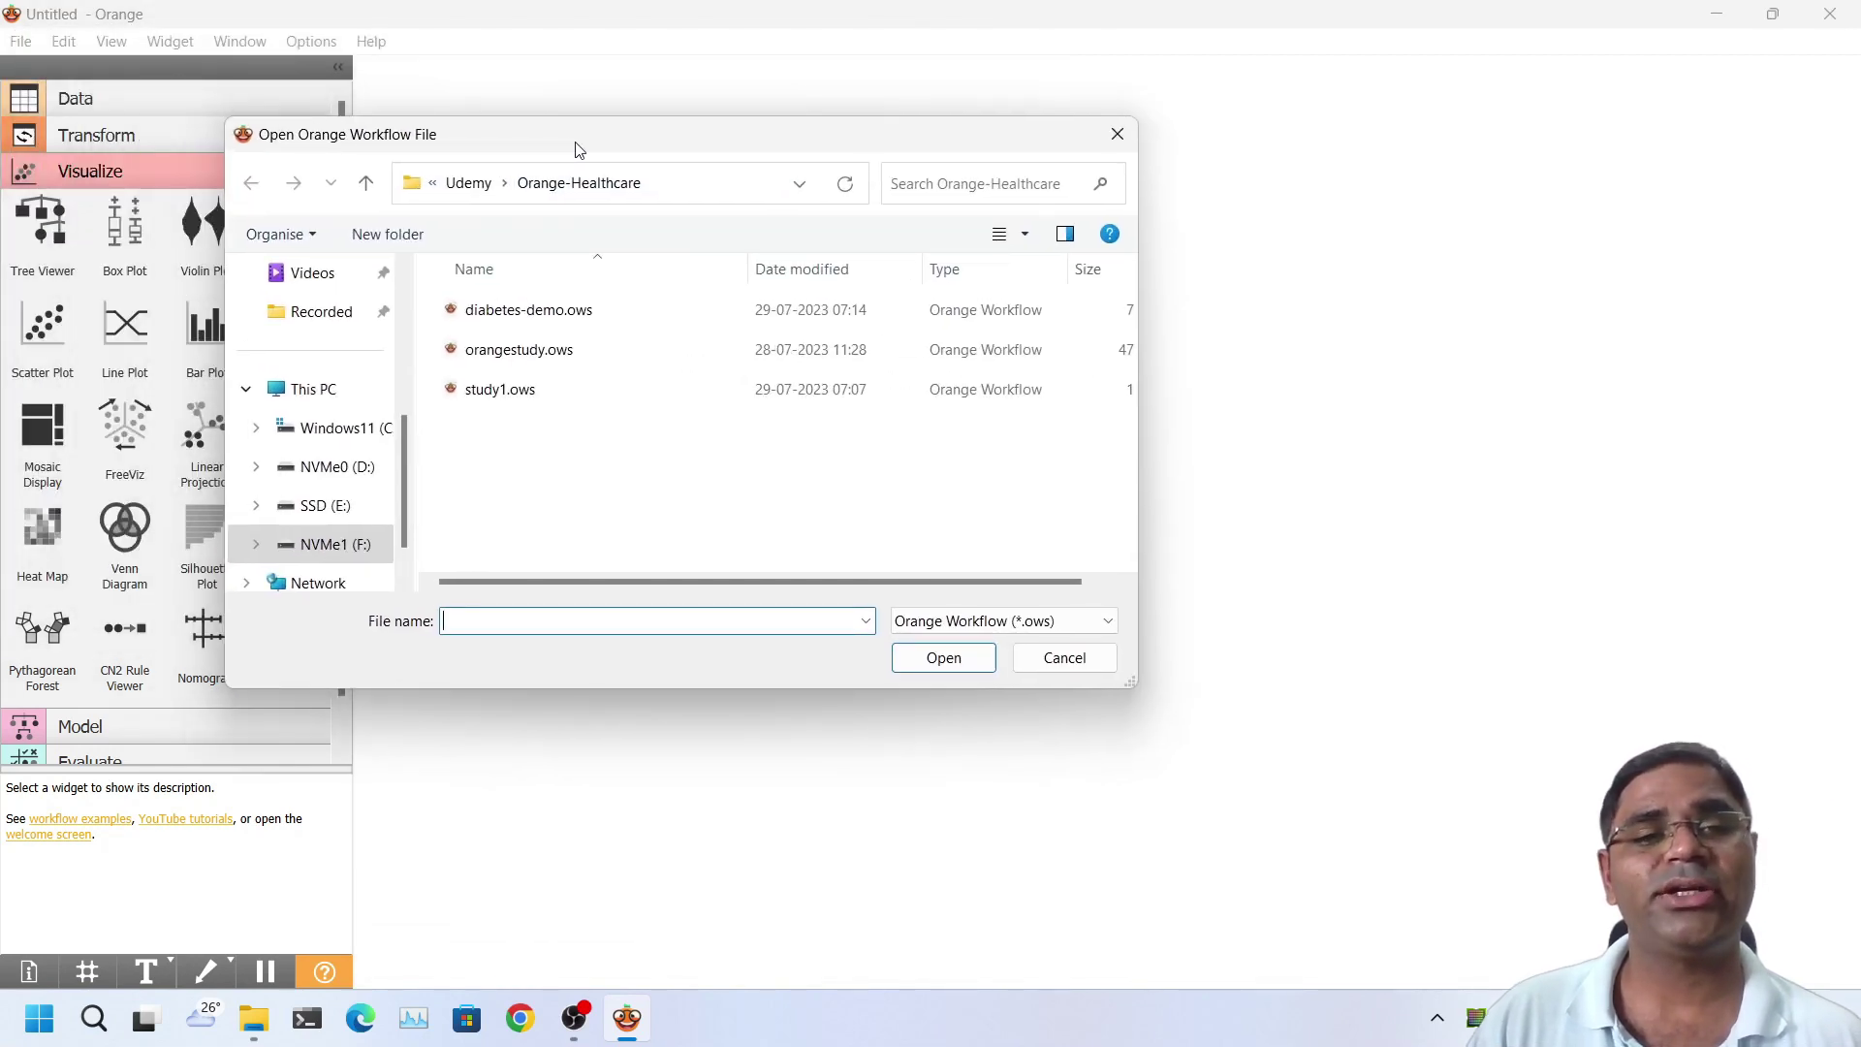
double_click(665, 310)
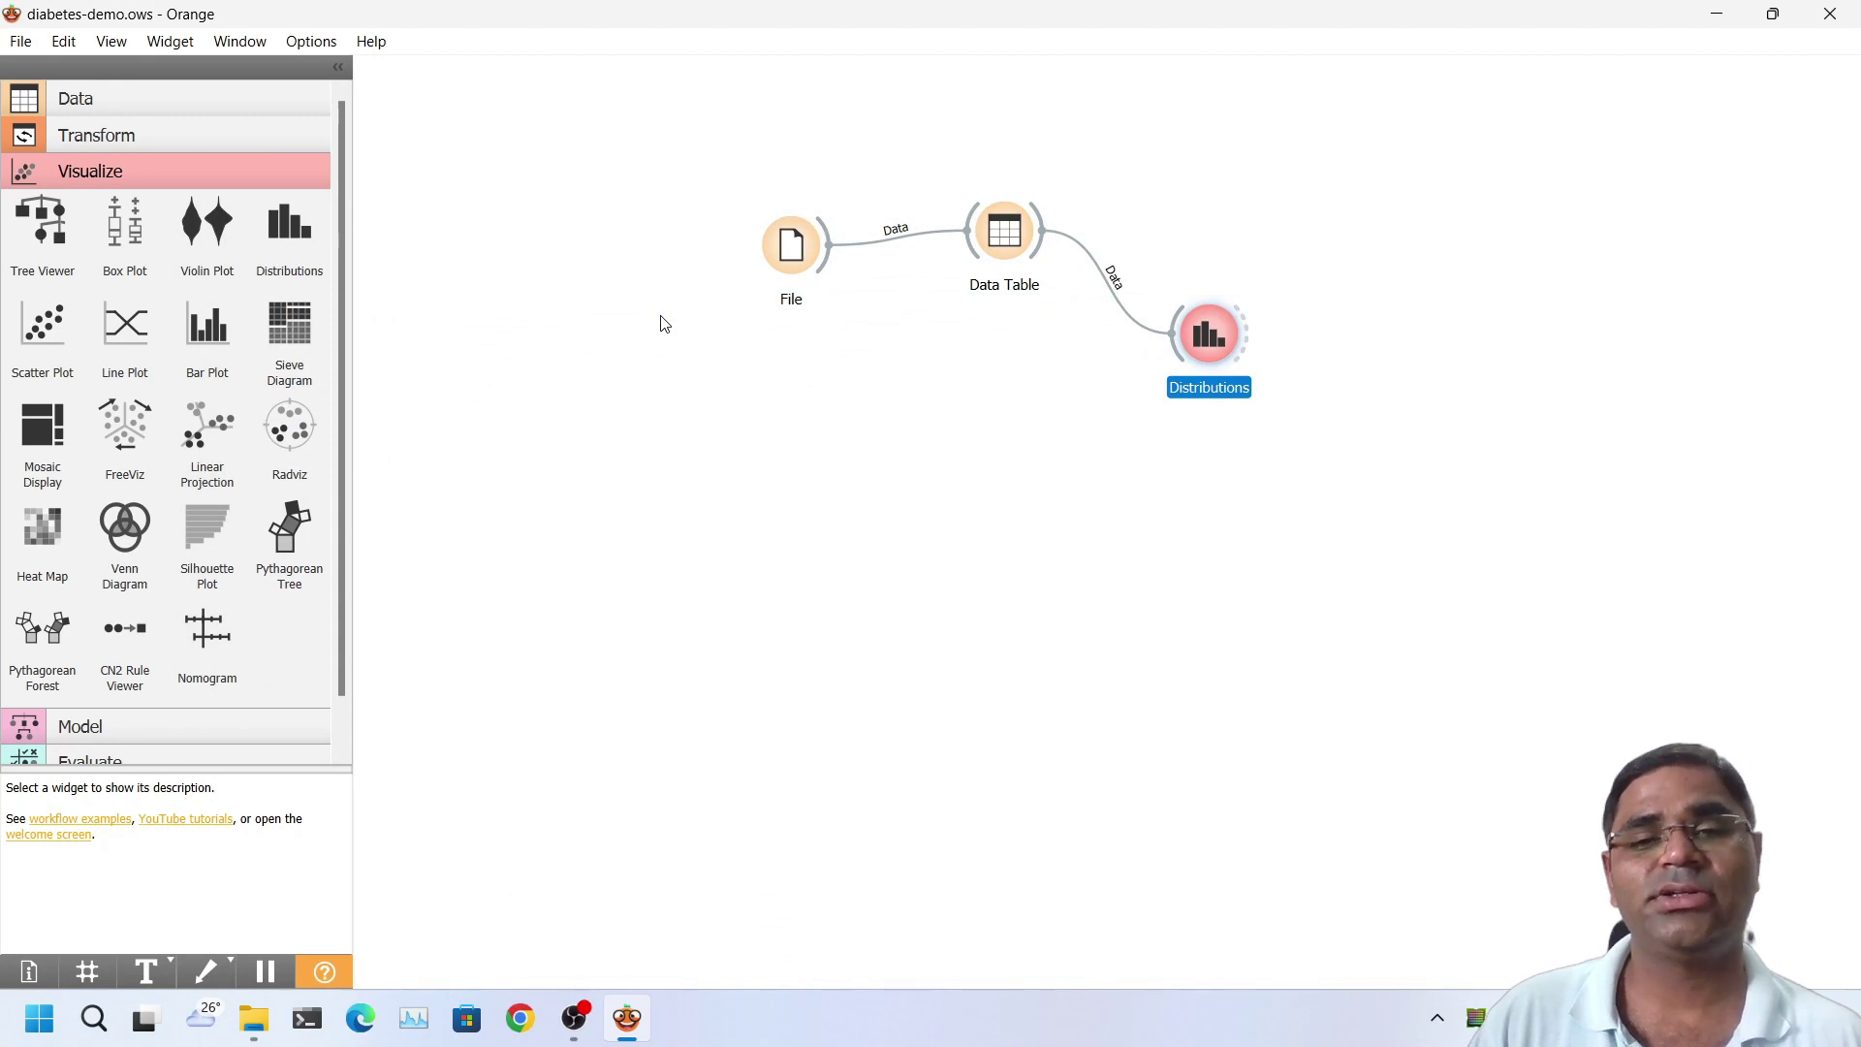
left_click(579, 514)
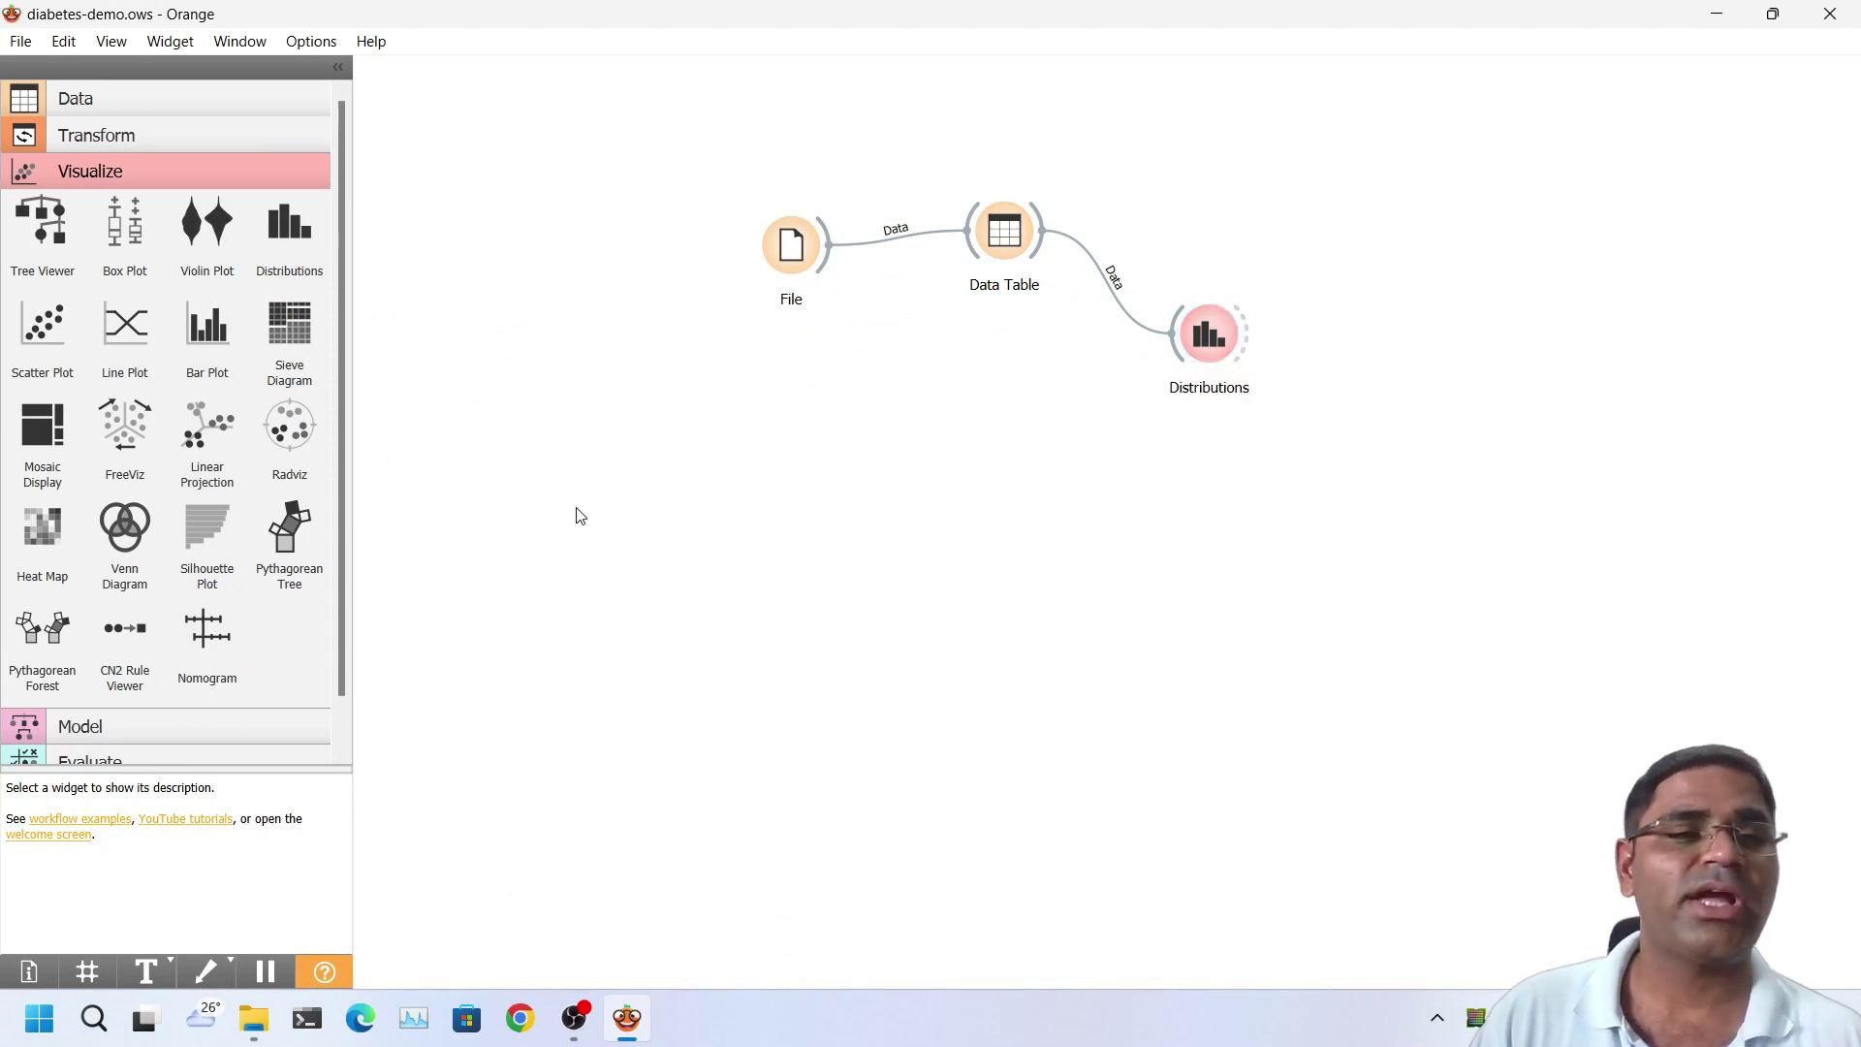